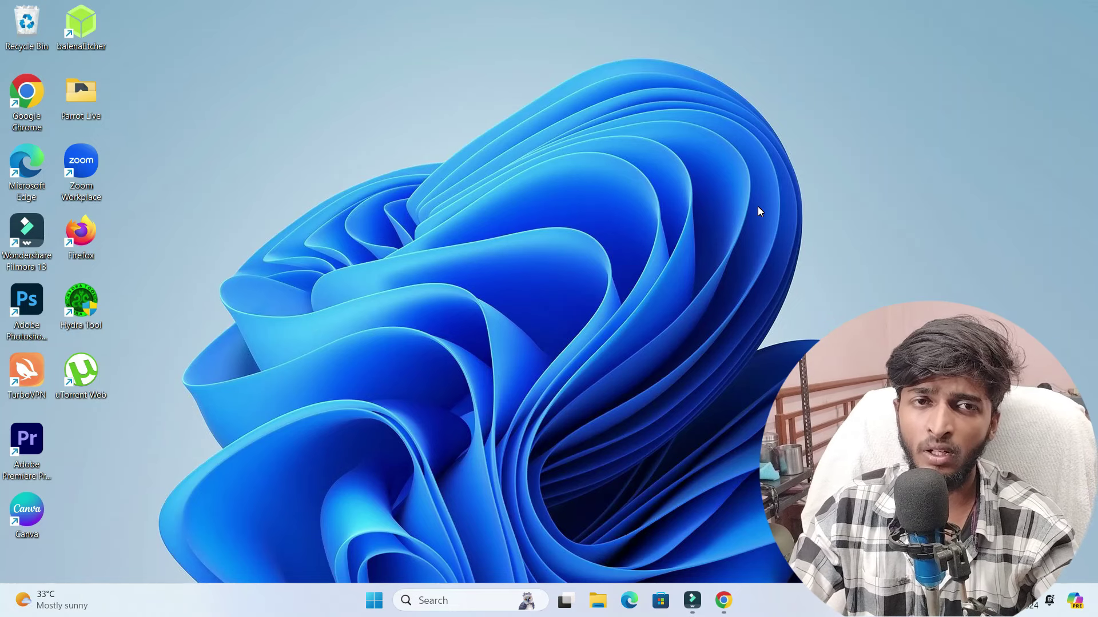
# - Search Google for "virtual box" in Chrome and open the Oracle VM VirtualBox website from the results
pyautogui.click(724, 601)
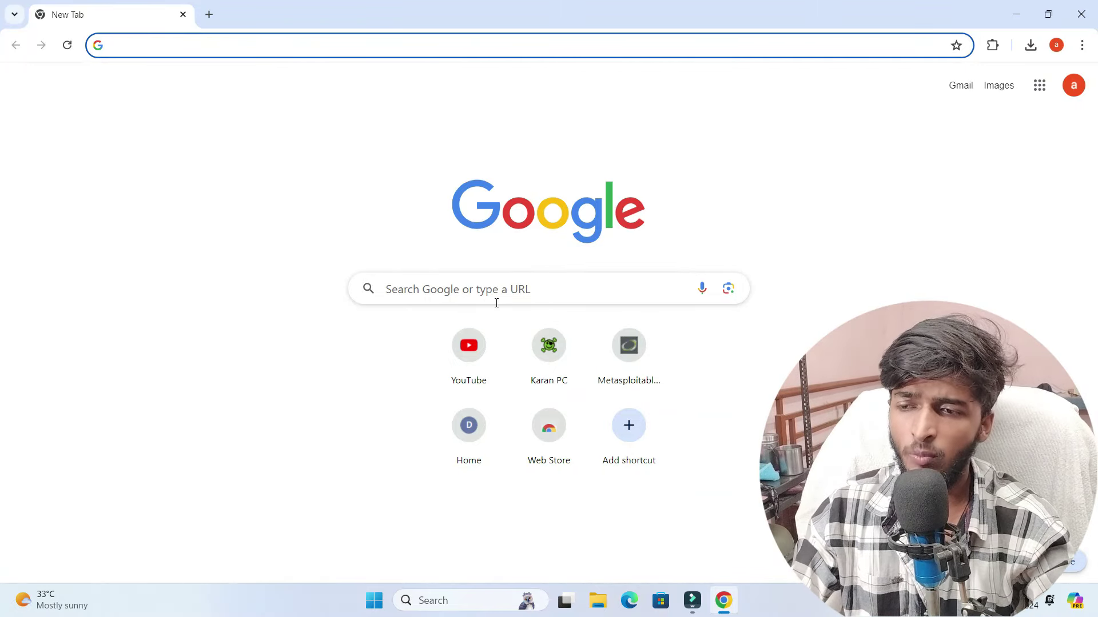
pyautogui.click(503, 287)
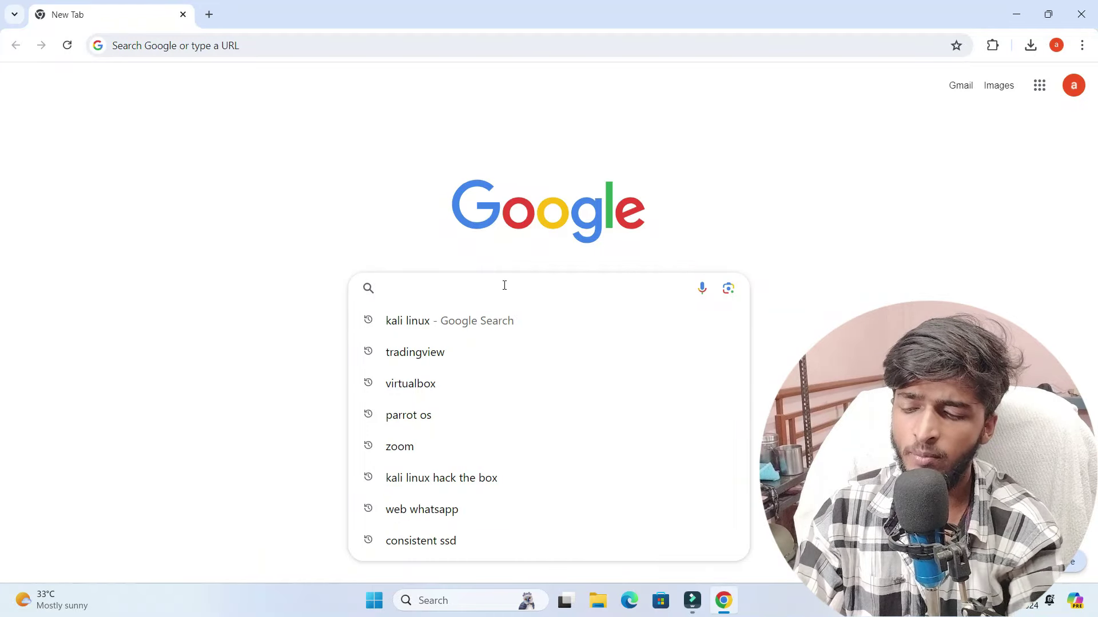
pyautogui.write('virtual box')
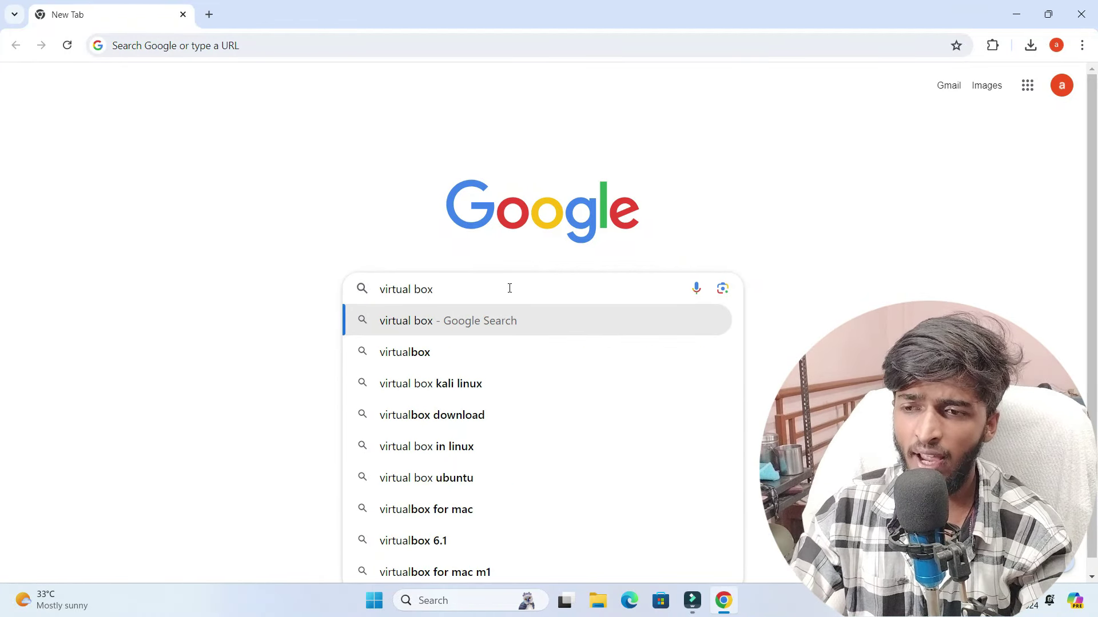
pyautogui.press('Return')
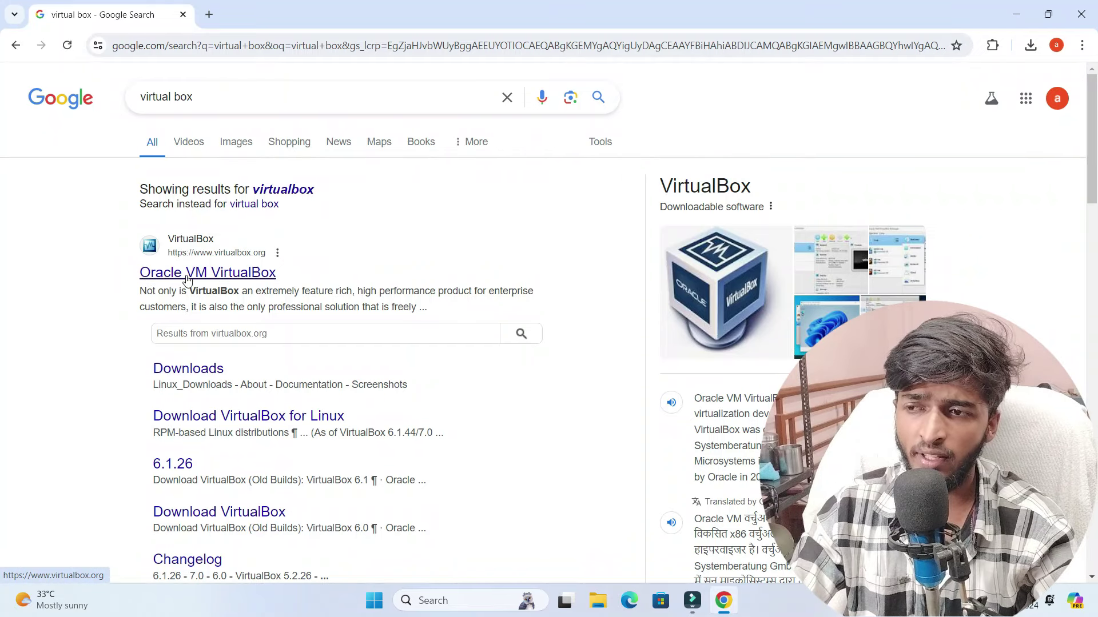
pyautogui.click(217, 273)
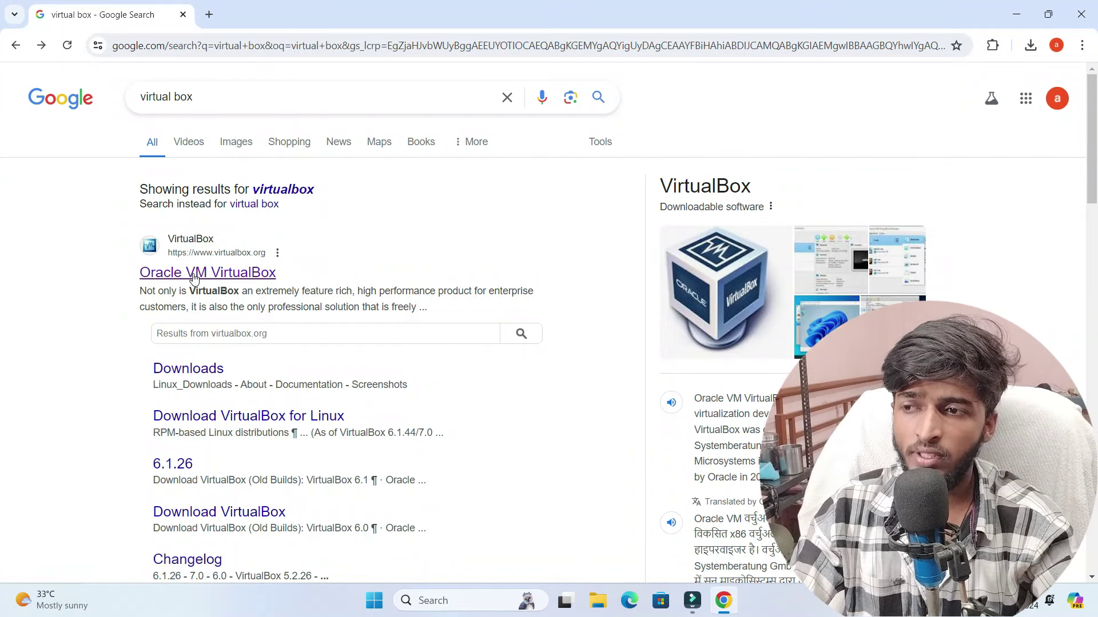
pyautogui.hotkey('alt', 'Left')
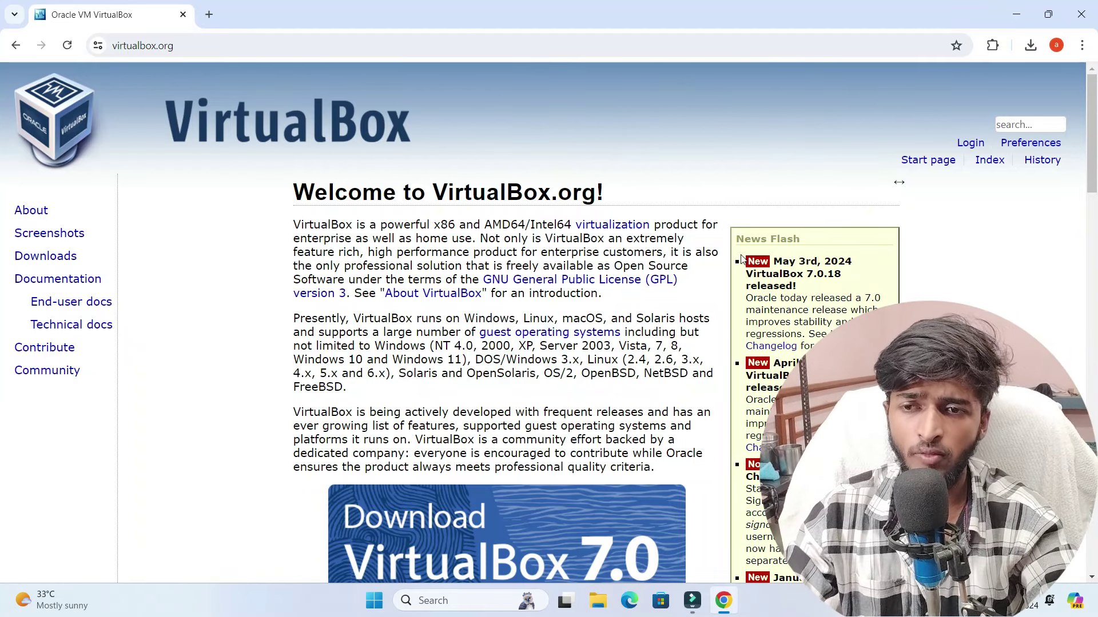
# - Open the VirtualBox site's Downloads page and highlight the VirtualBox 7.0.18 platform packages heading
pyautogui.scroll(-4, 742, 259)
pyautogui.scroll(4, 749, 265)
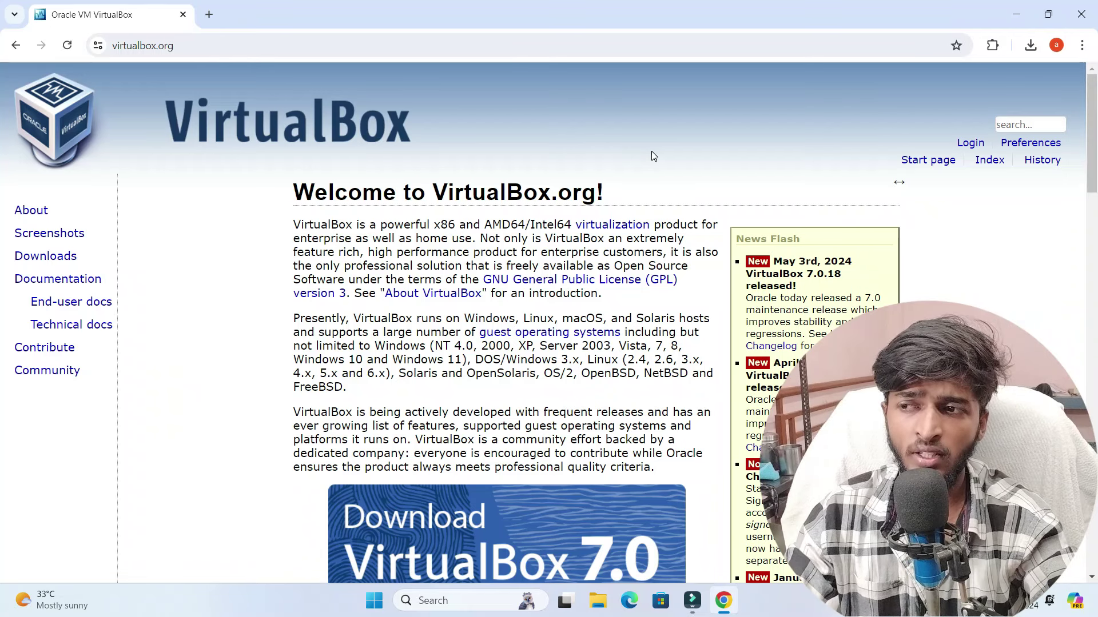
pyautogui.click(61, 264)
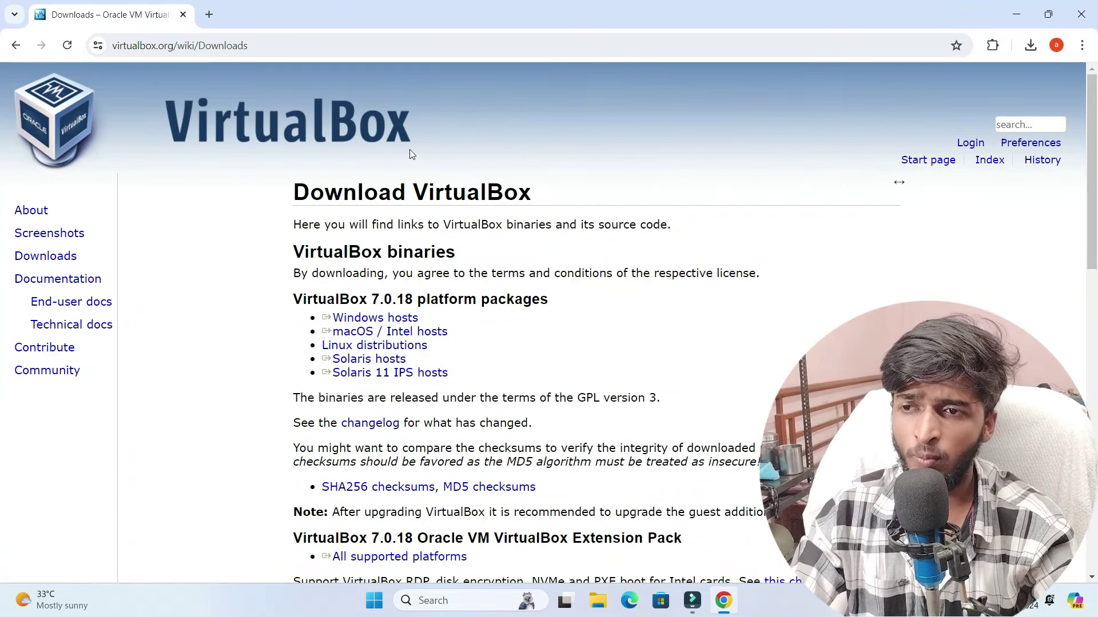
pyautogui.moveTo(571, 194); pyautogui.dragTo(231, 198)
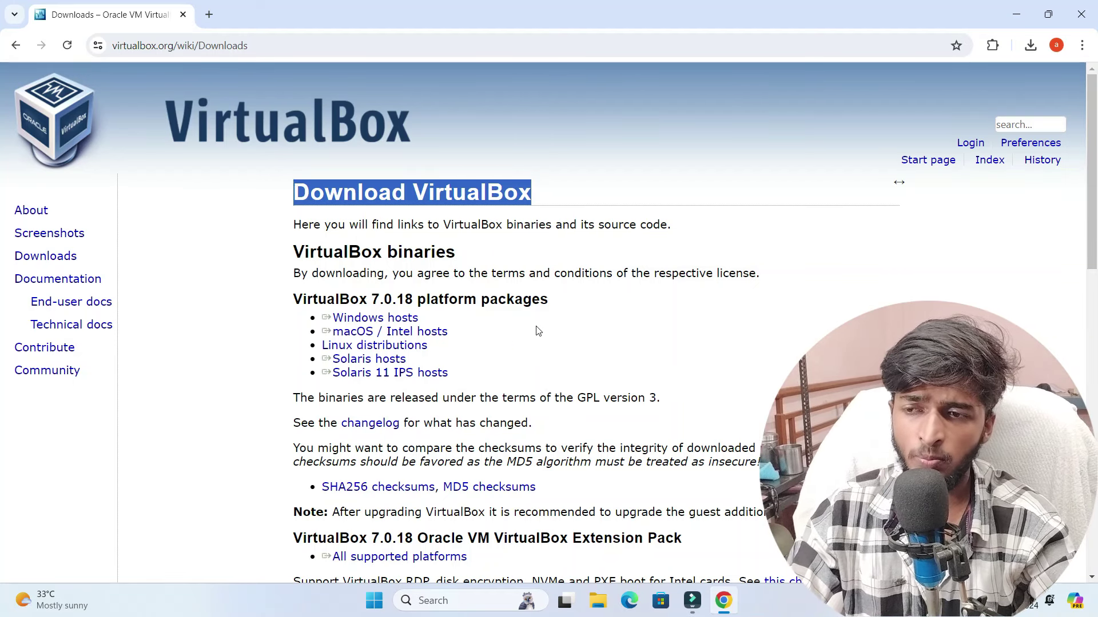
pyautogui.moveTo(575, 300); pyautogui.dragTo(416, 339)
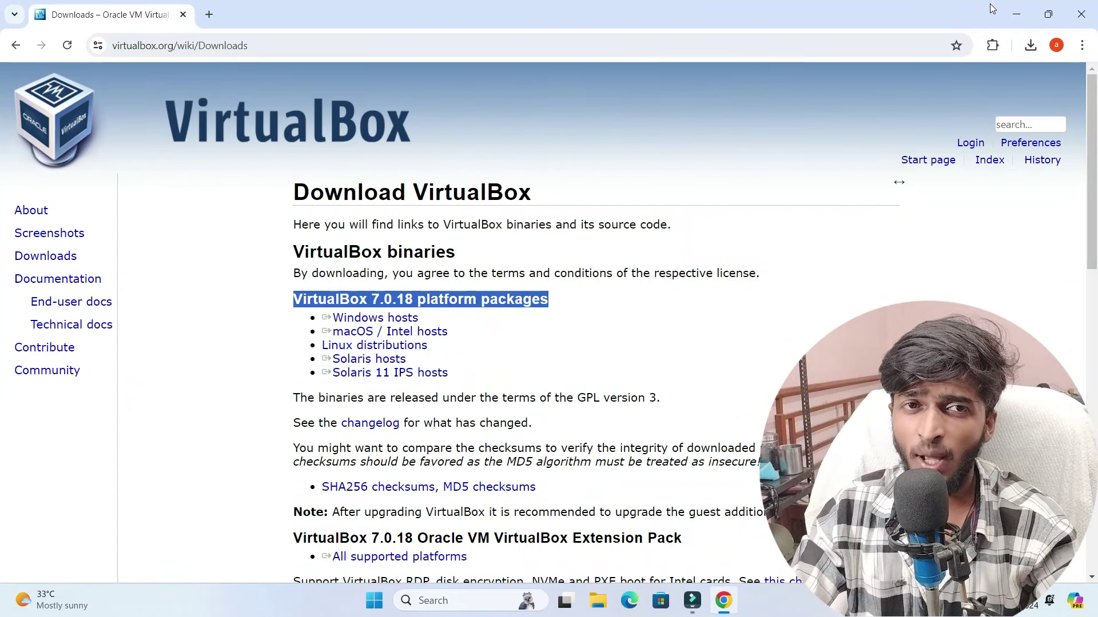
# - Download the Windows hosts installer from the VirtualBox 7.0.18 platform packages
pyautogui.click(1015, 14)
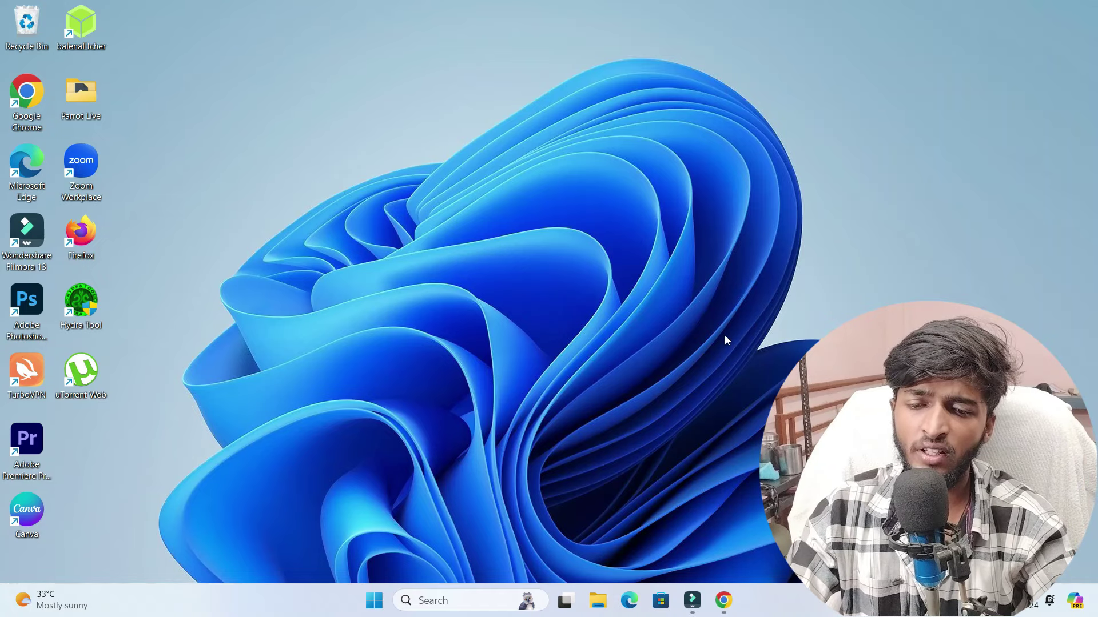
pyautogui.click(723, 600)
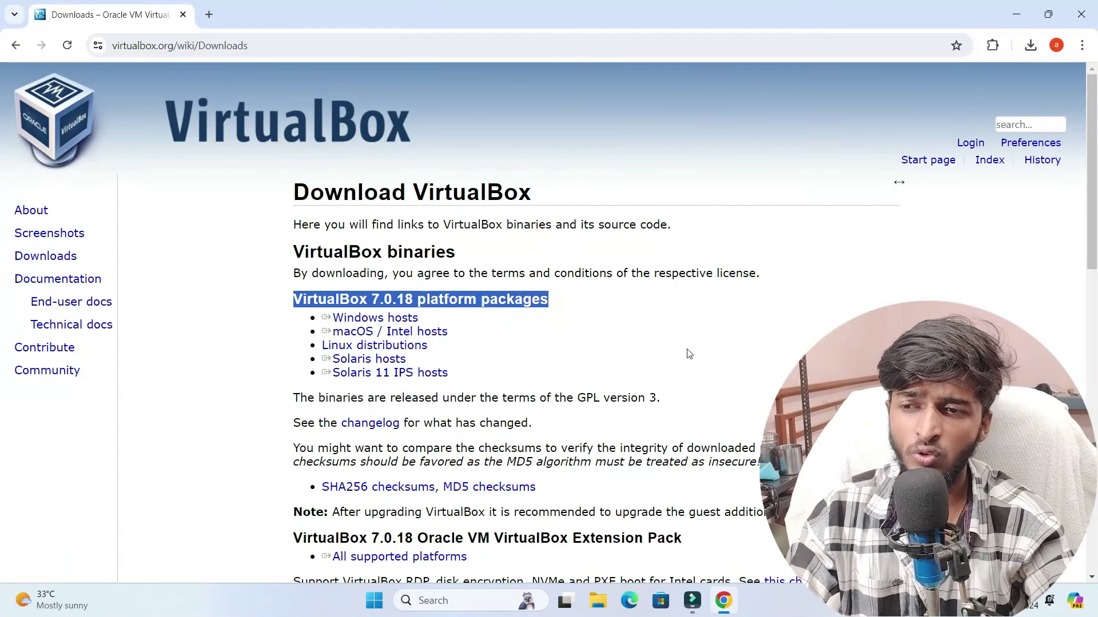
pyautogui.hotkey('shift', 'Down')
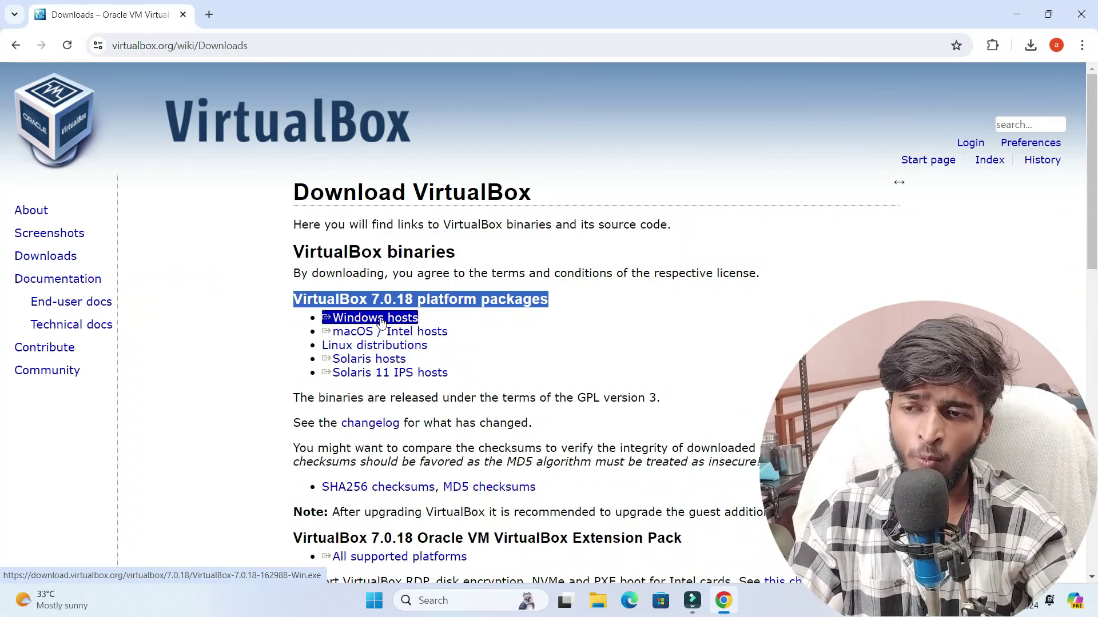
pyautogui.hotkey('shift', 'Down')
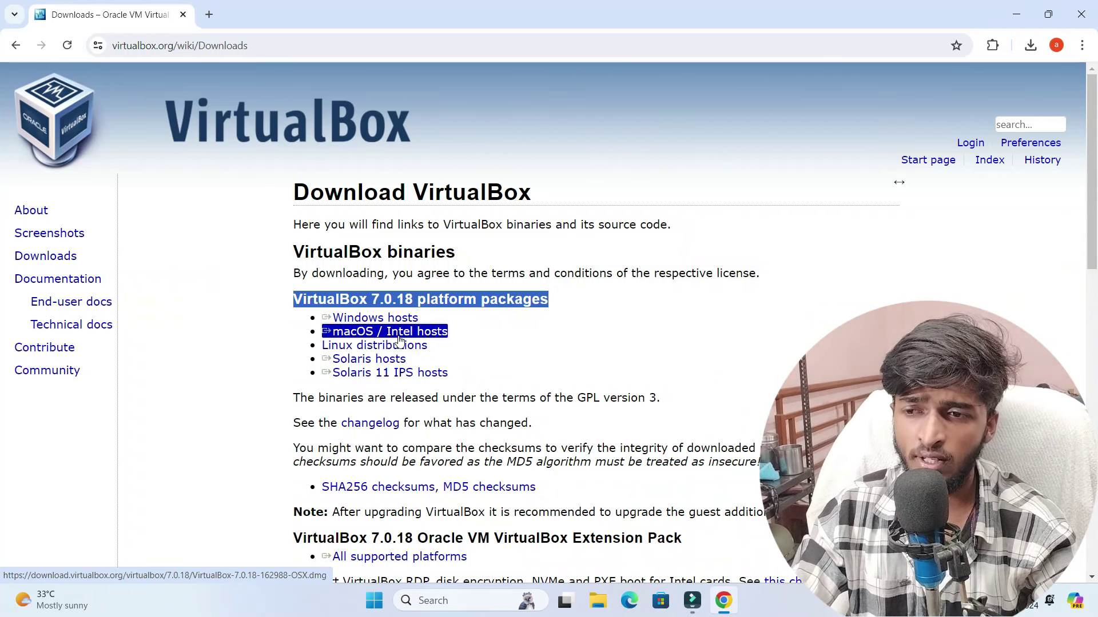
pyautogui.moveTo(402, 342); pyautogui.dragTo(359, 351)
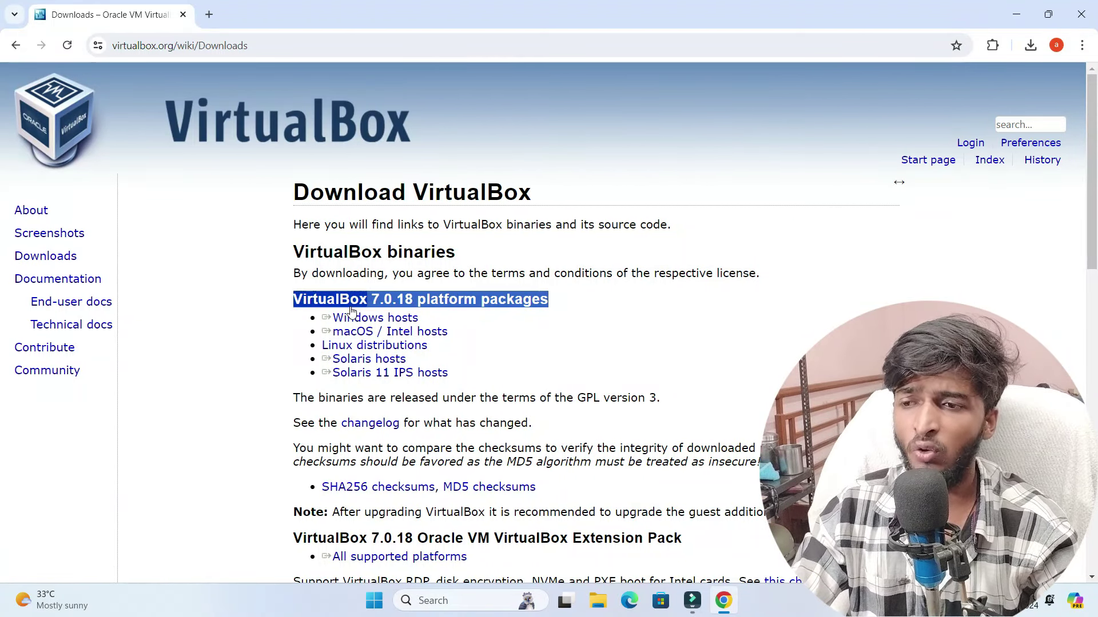
pyautogui.click(372, 325)
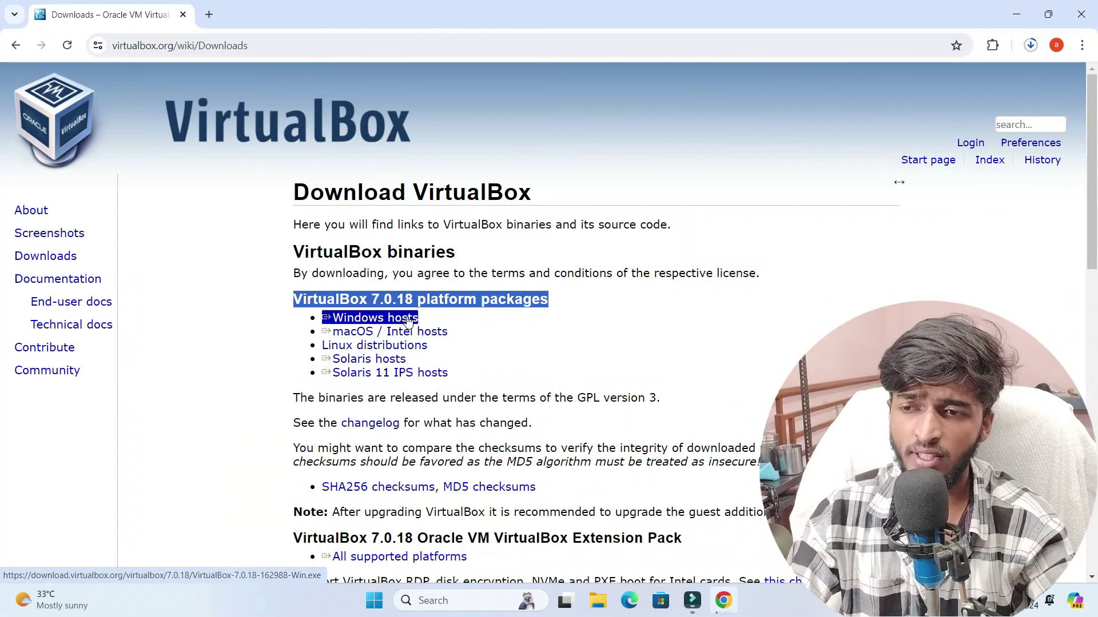
# - Check the VirtualBox installer's download progress and open the full download history in a new tab
pyautogui.click(1031, 46)
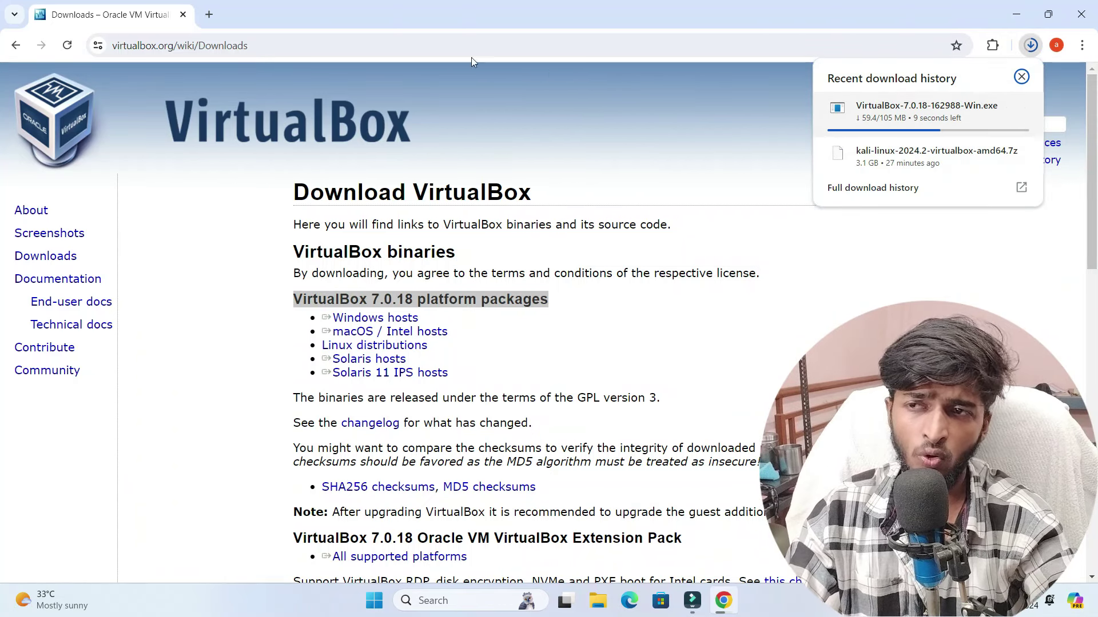
pyautogui.click(210, 16)
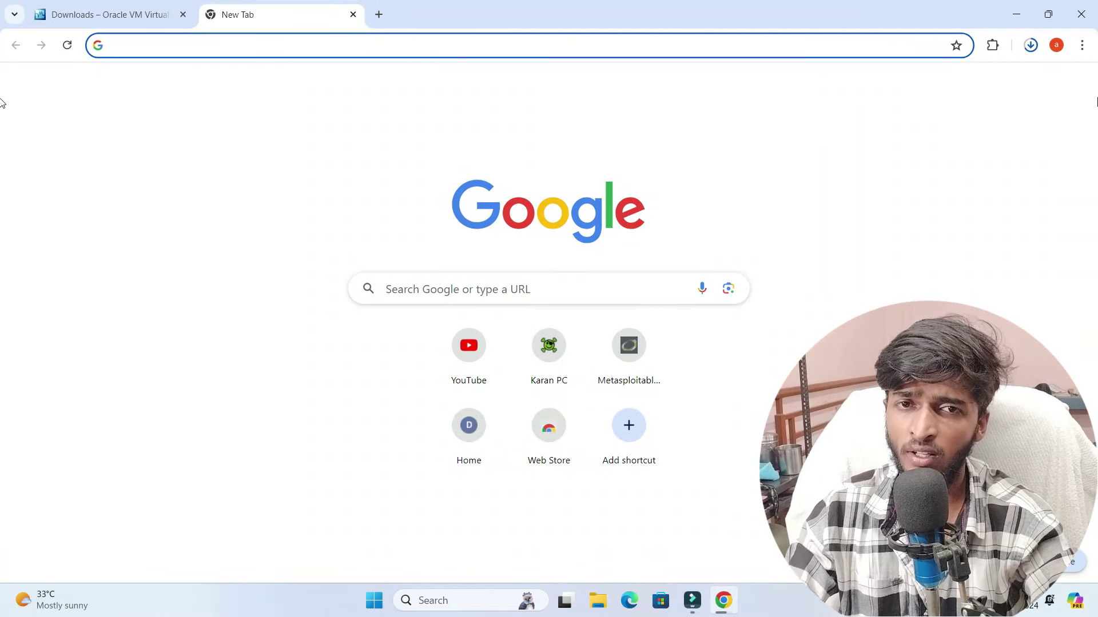
pyautogui.click(1082, 47)
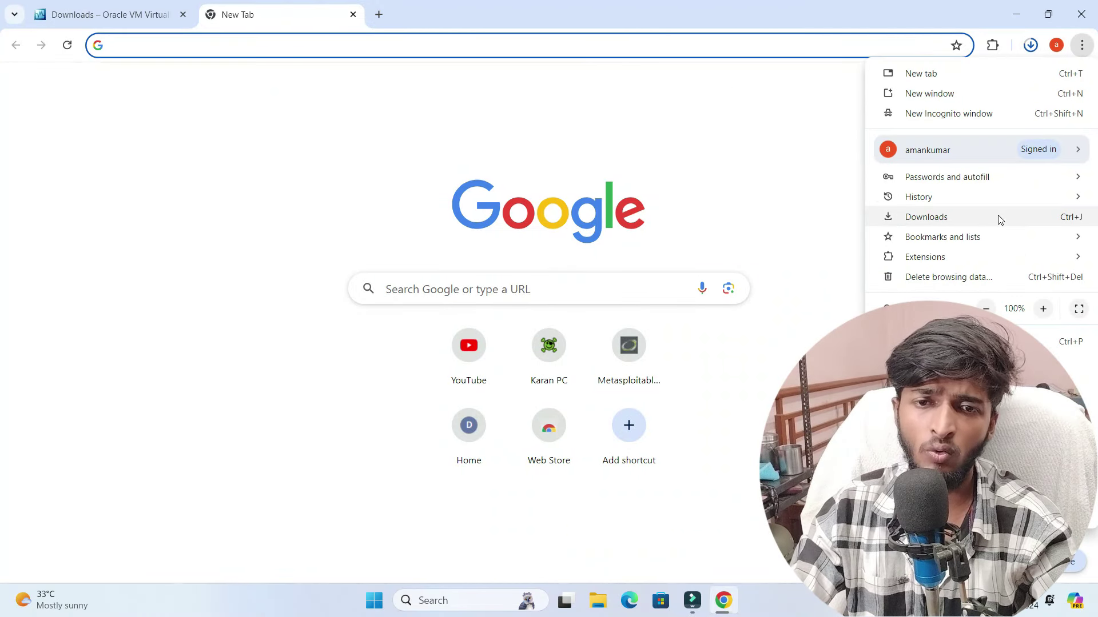
pyautogui.click(941, 223)
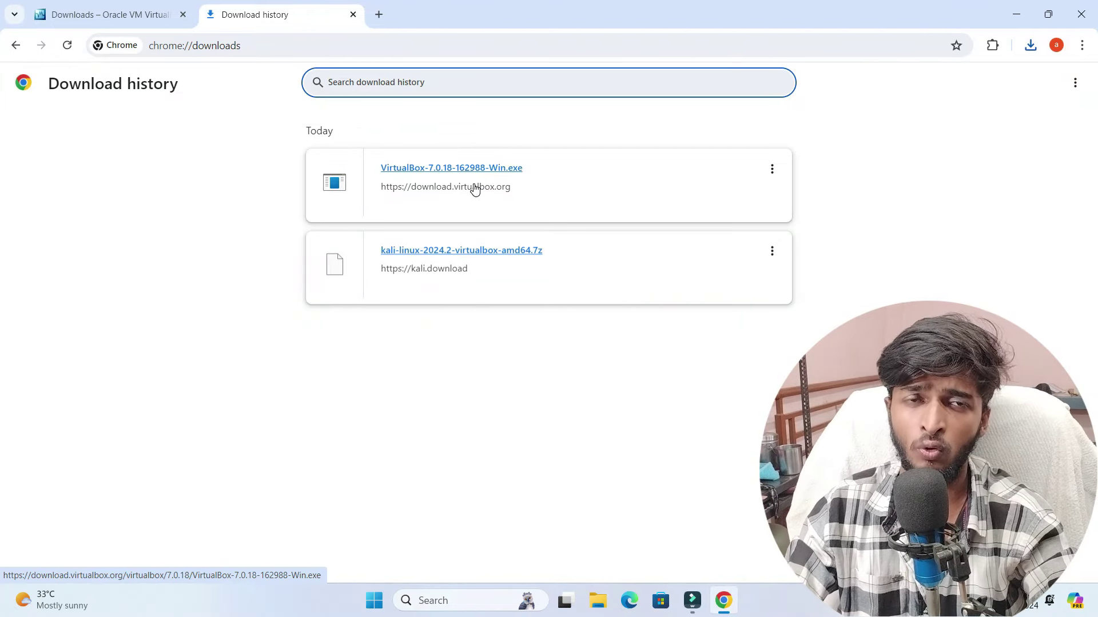
# - Search Google for "kali linux" in a new tab and open the official Kali Linux website
pyautogui.click(379, 15)
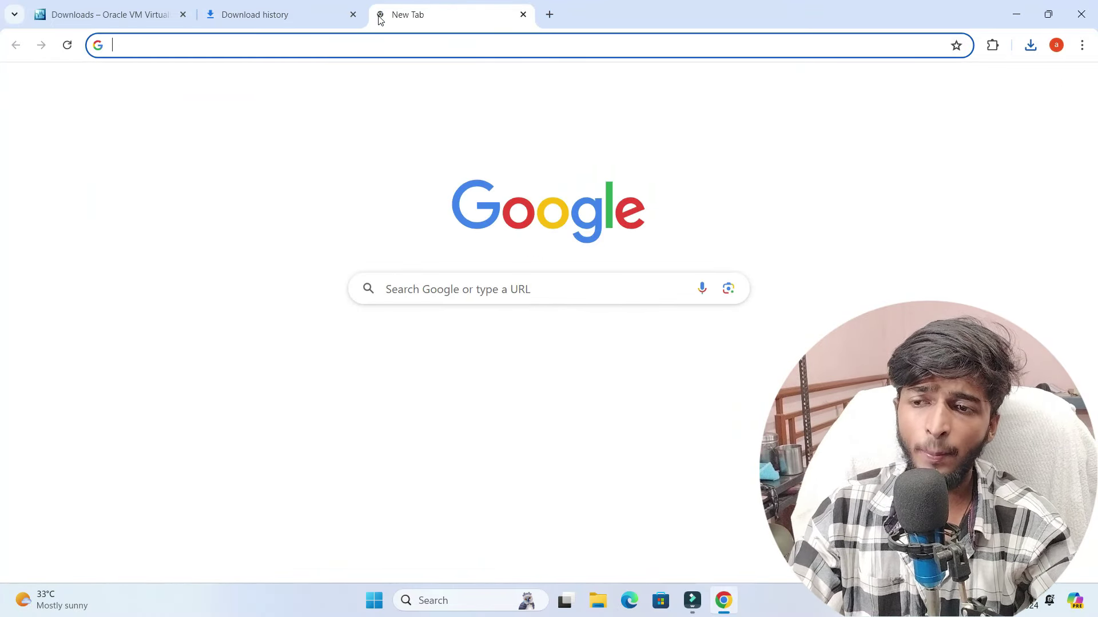
pyautogui.click(477, 288)
pyautogui.write('kali linu')
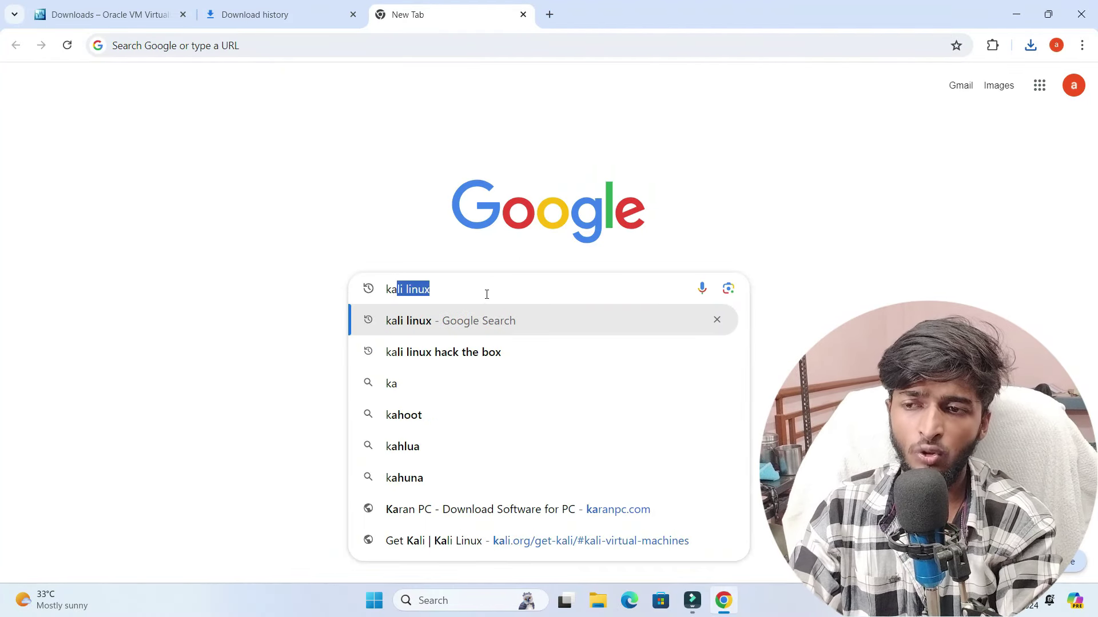
pyautogui.write('x')
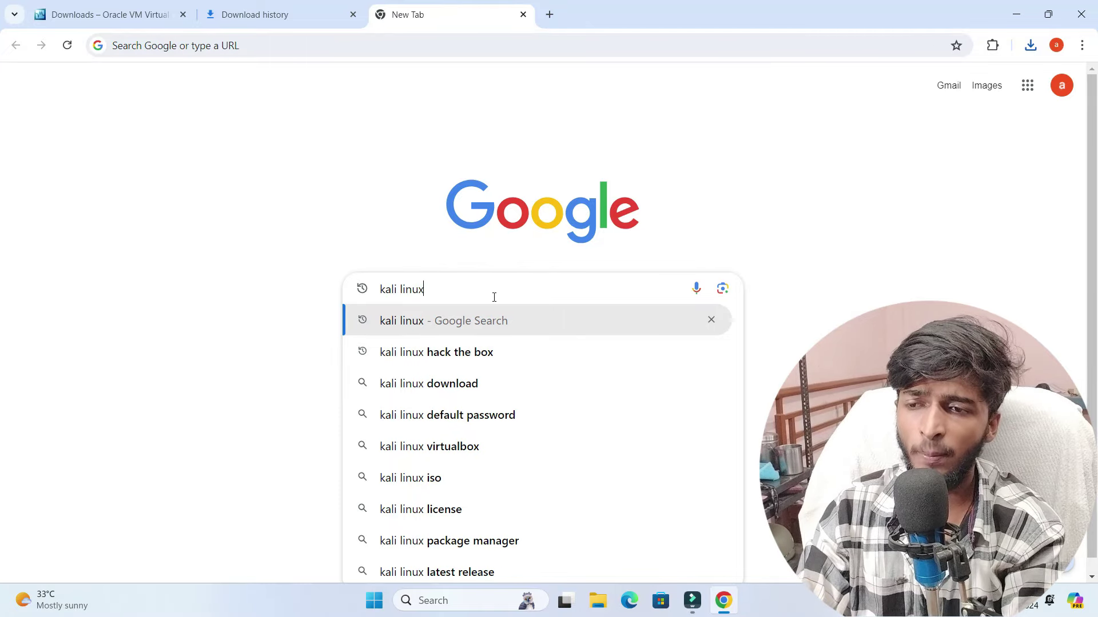
pyautogui.press('Return')
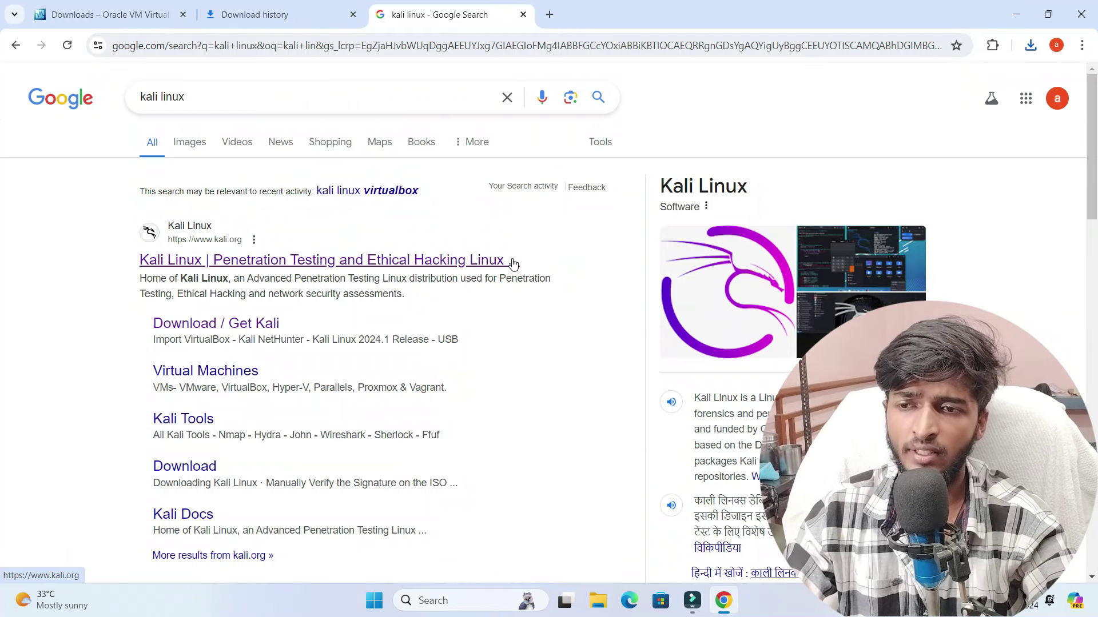
pyautogui.click(329, 261)
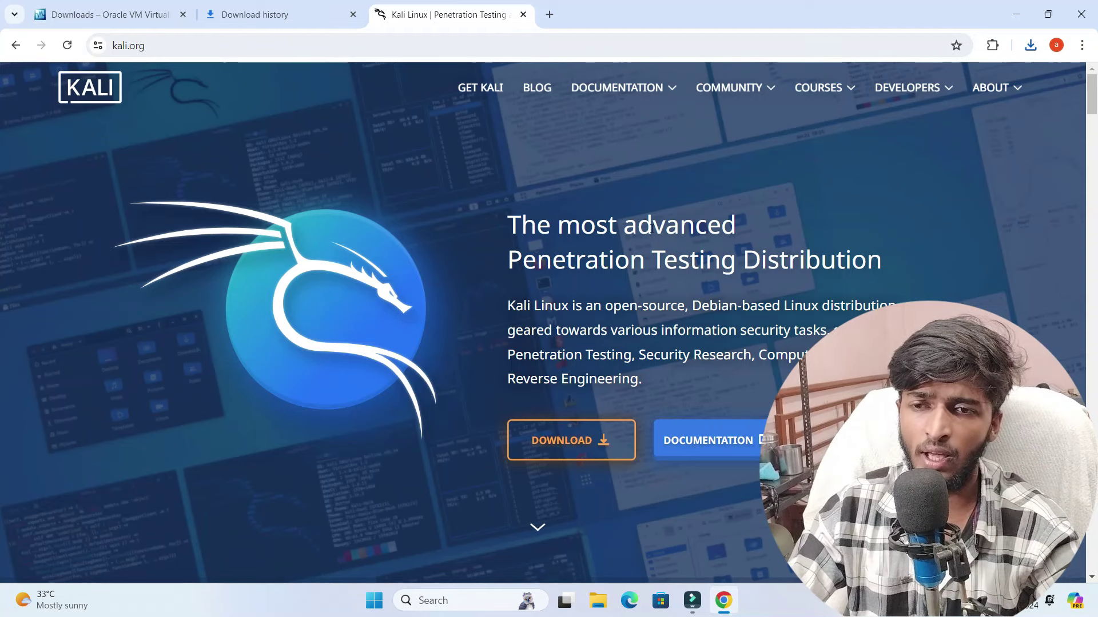
# - Open the Kali download page from the home page and highlight its main heading
pyautogui.tripleClick(620, 241)
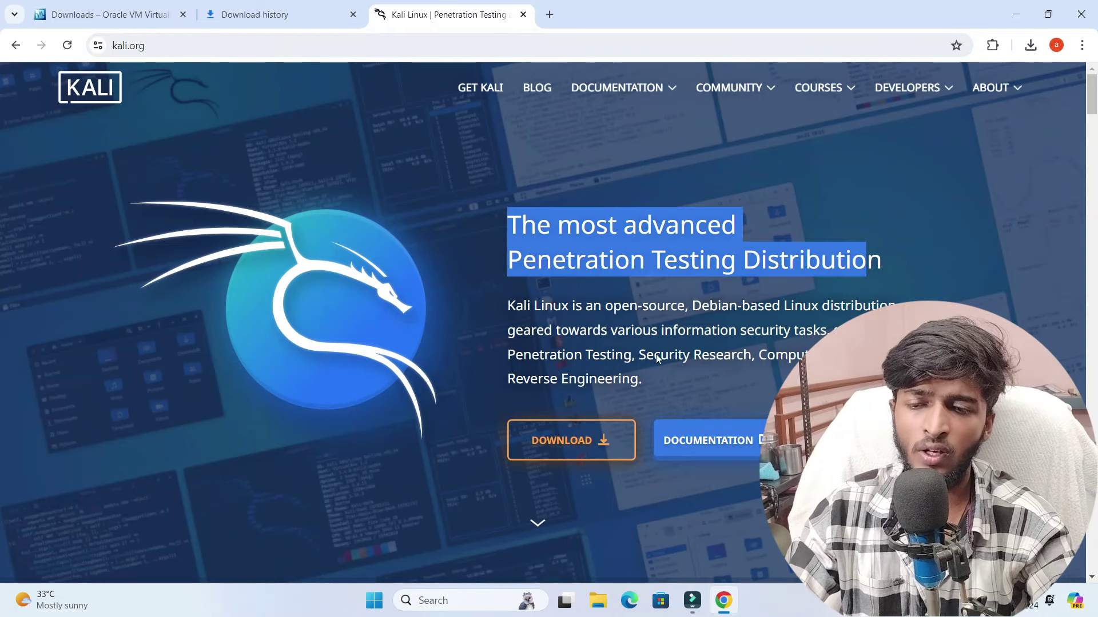
pyautogui.click(579, 444)
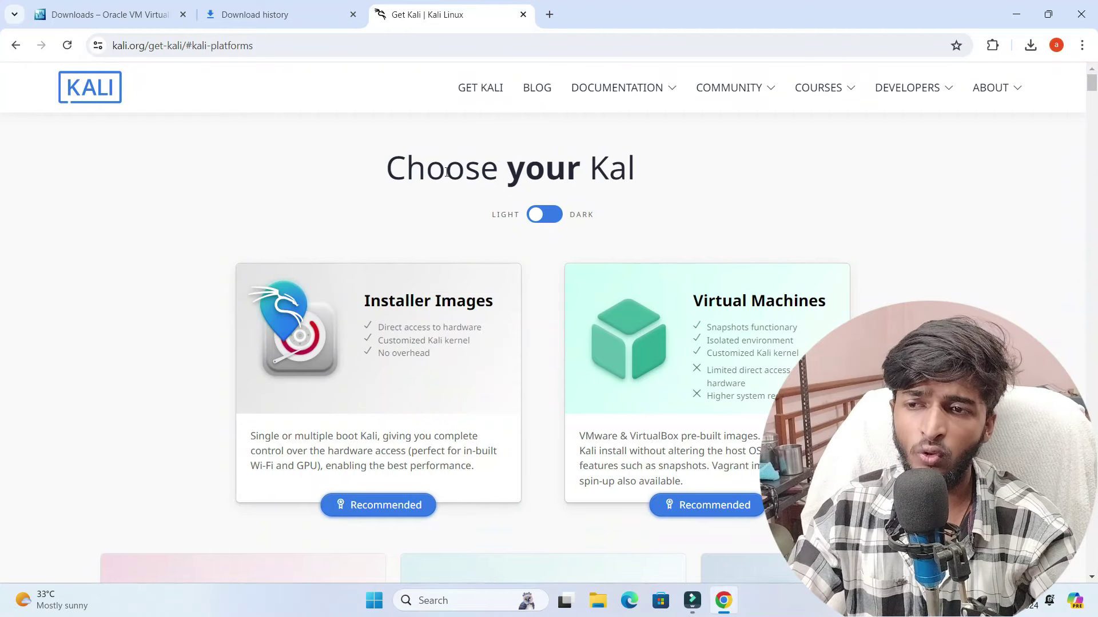
pyautogui.moveTo(356, 165); pyautogui.dragTo(680, 182)
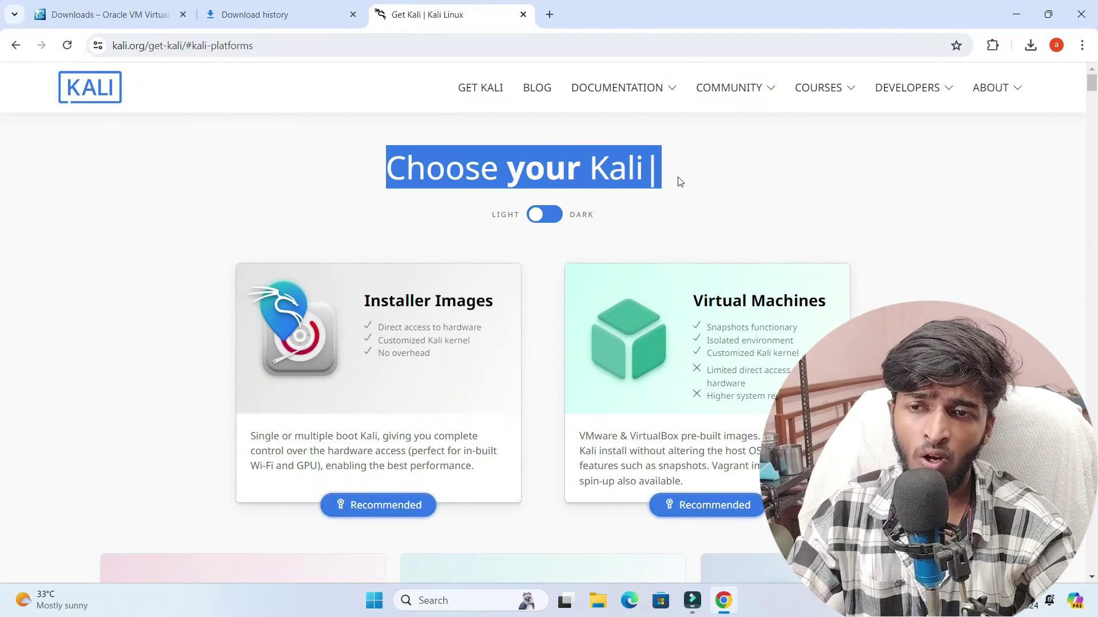
# - Look through the Kali platform options and open the pre-built Virtual Machines section with its 64-bit images
pyautogui.scroll(-2, 272, 343)
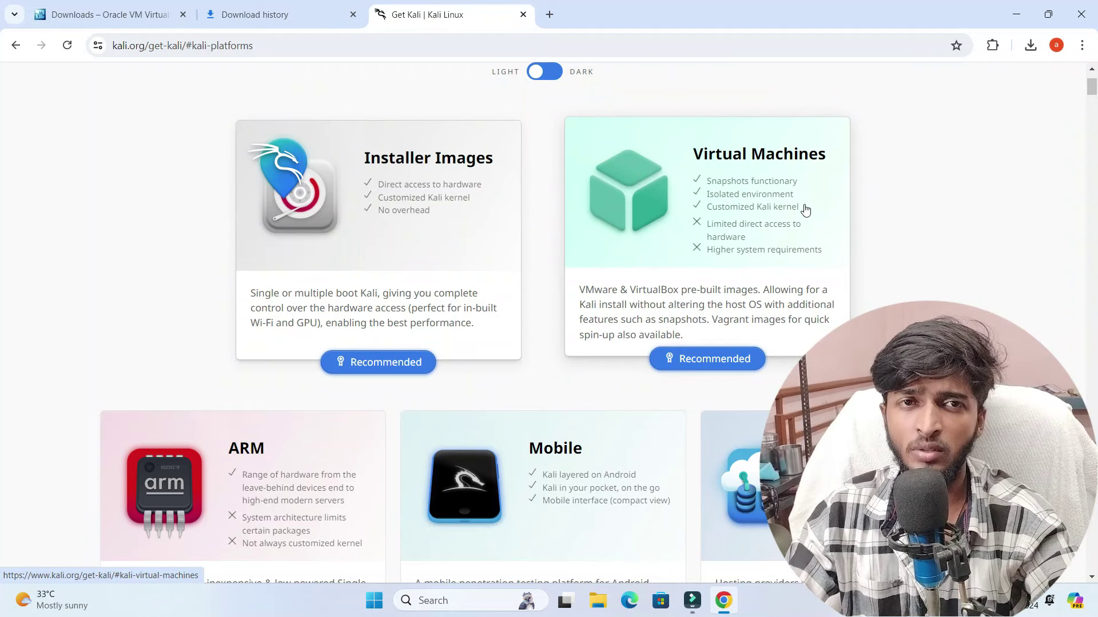
pyautogui.scroll(-3, 796, 238)
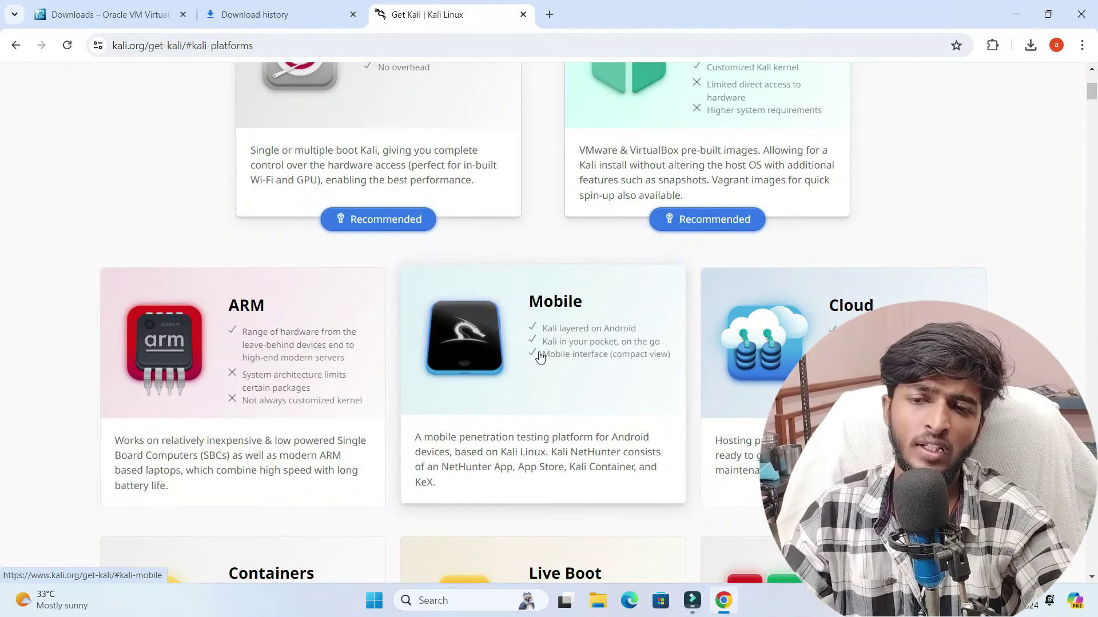
pyautogui.scroll(-3, 543, 359)
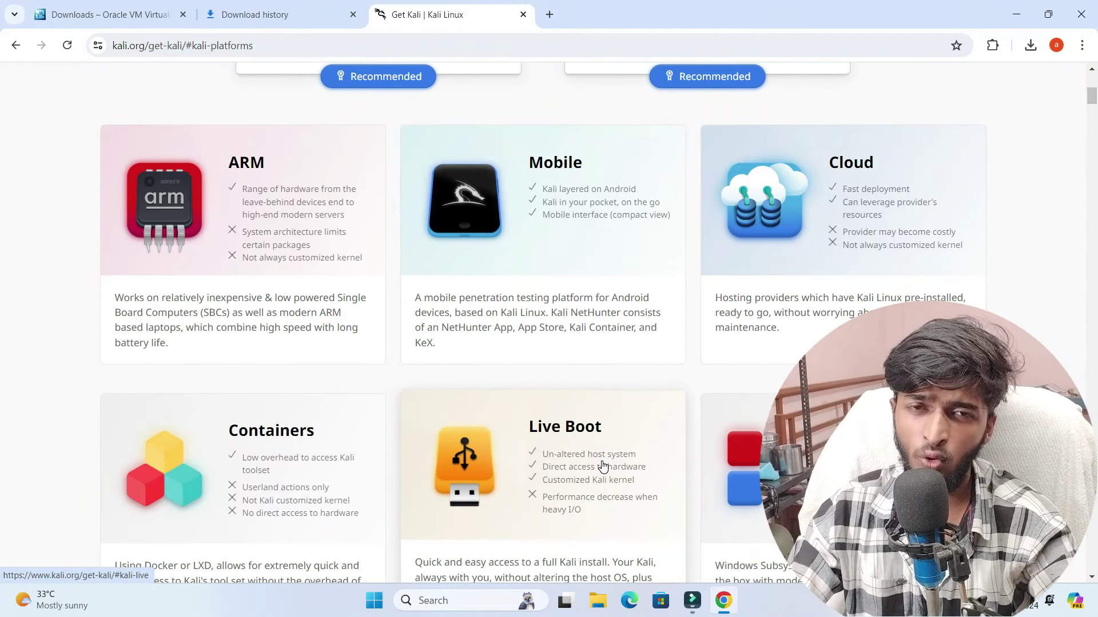
pyautogui.scroll(6, 537, 451)
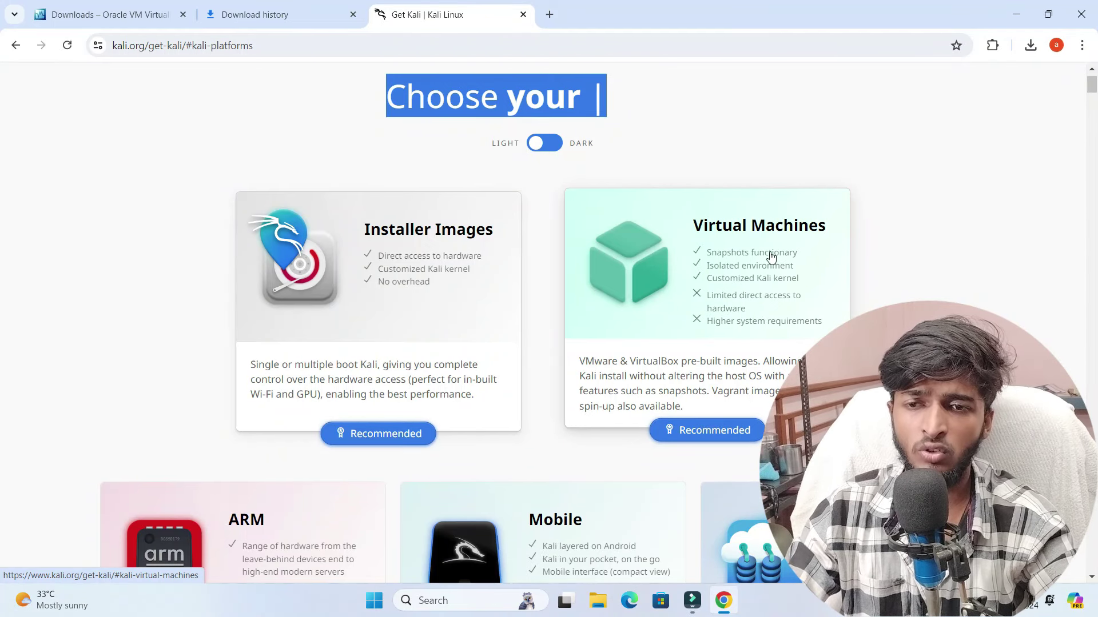
pyautogui.click(717, 237)
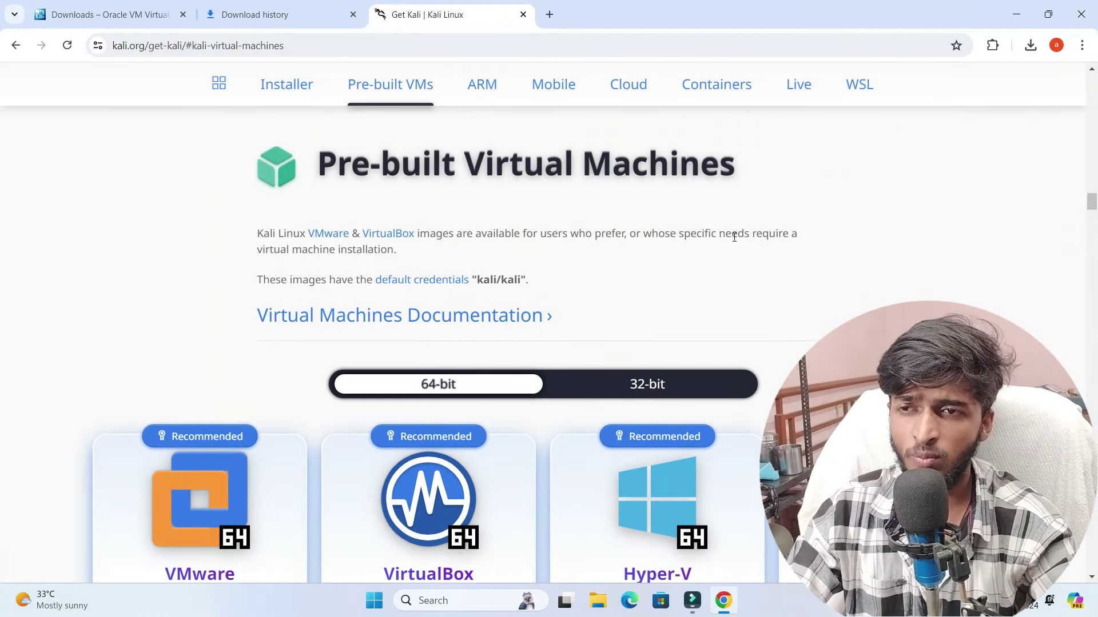
pyautogui.scroll(-3, 734, 236)
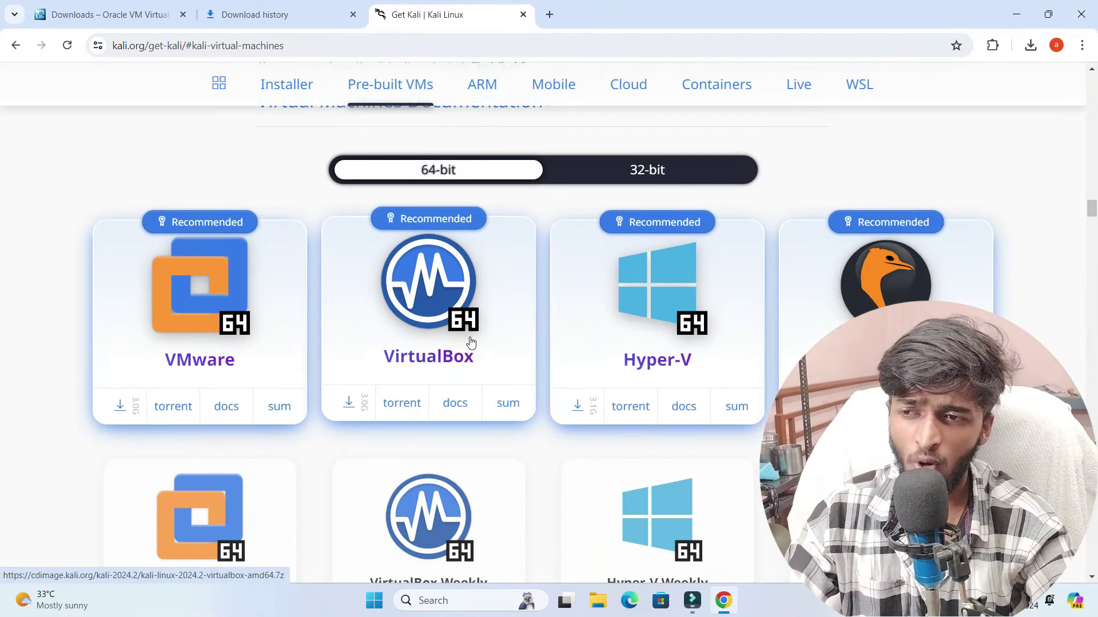
pyautogui.scroll(2, 531, 311)
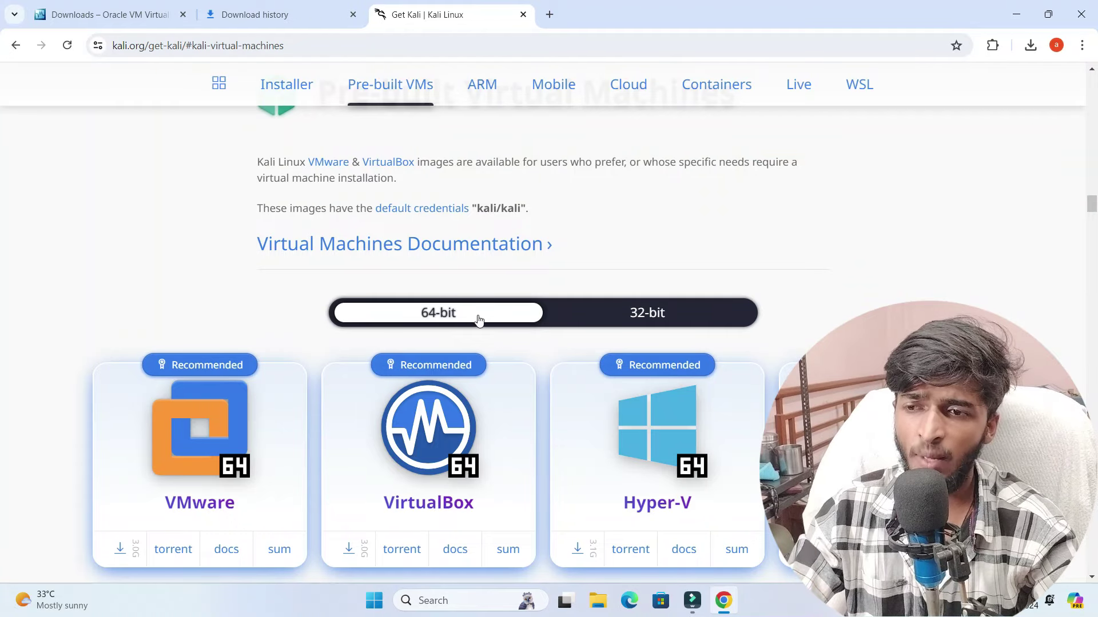
# - Compare the 32-bit and 64-bit pre-built virtual machine images, finishing on the 64-bit selection
pyautogui.click(662, 321)
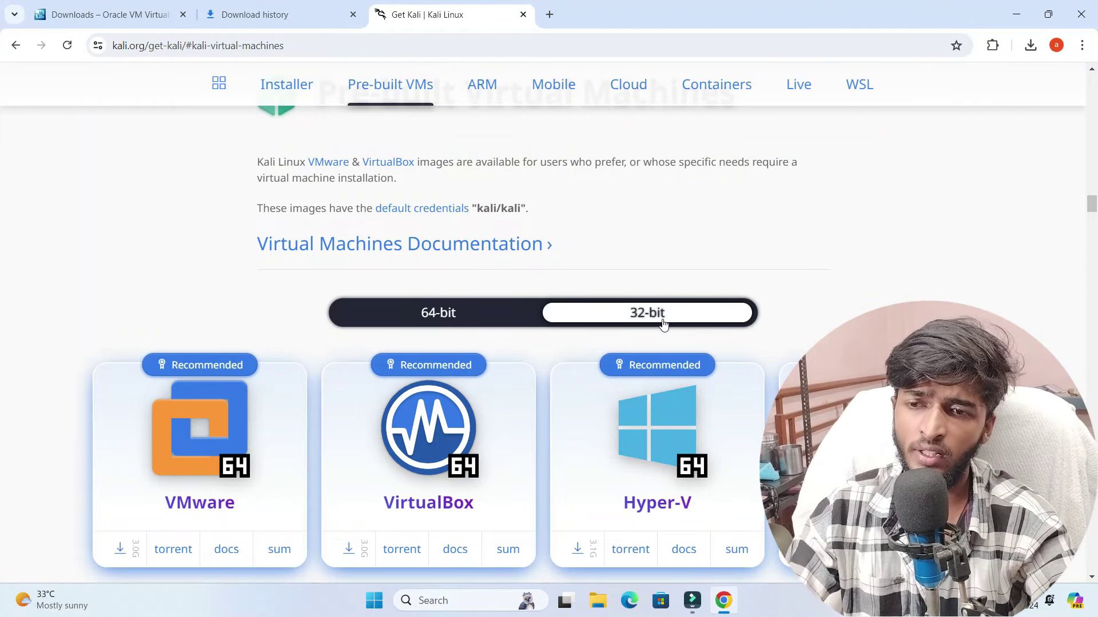
pyautogui.scroll(-1, 431, 311)
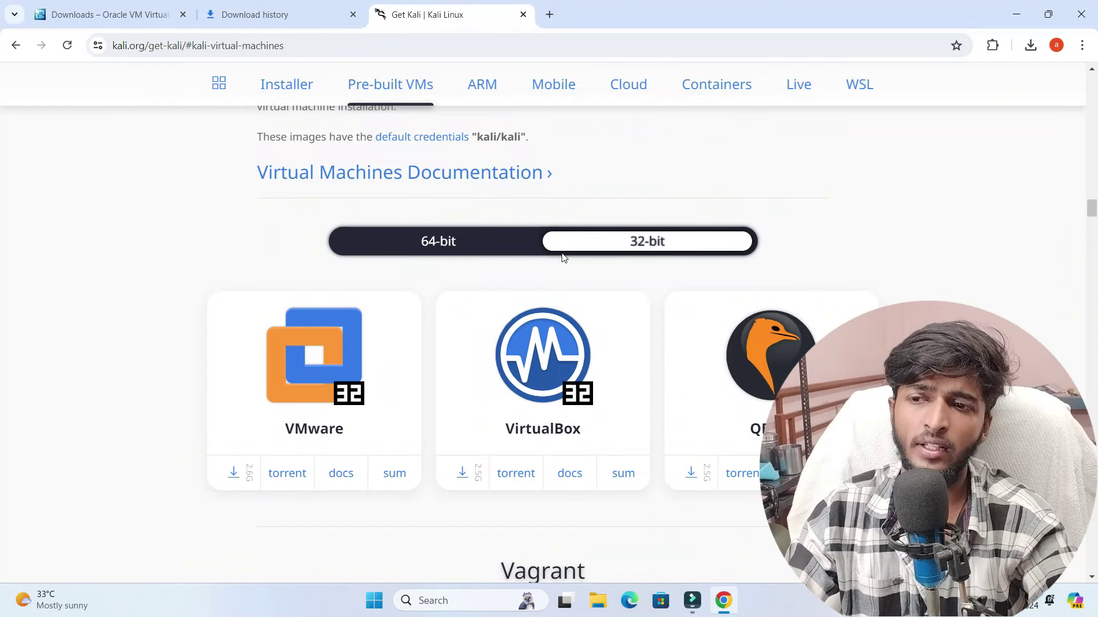
pyautogui.click(448, 247)
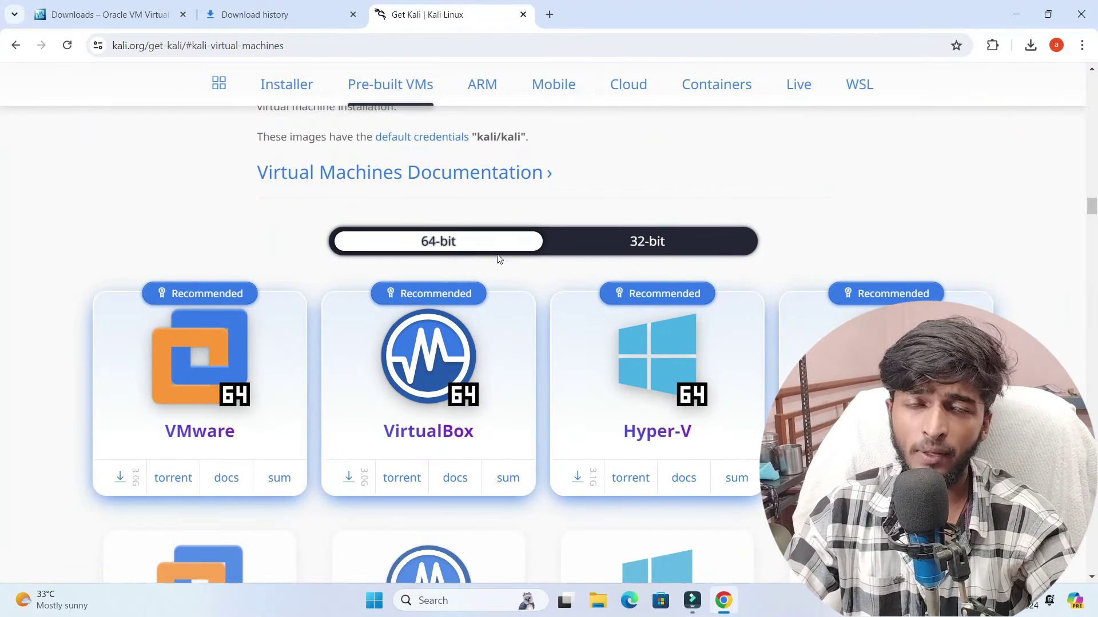
pyautogui.scroll(-4, 503, 326)
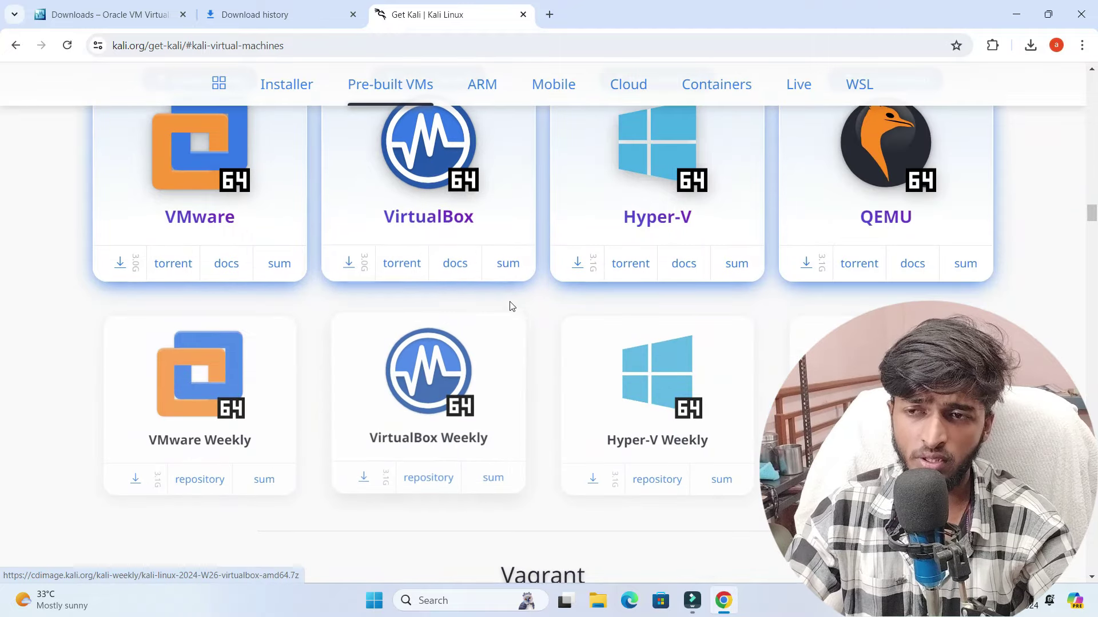
pyautogui.scroll(4, 515, 309)
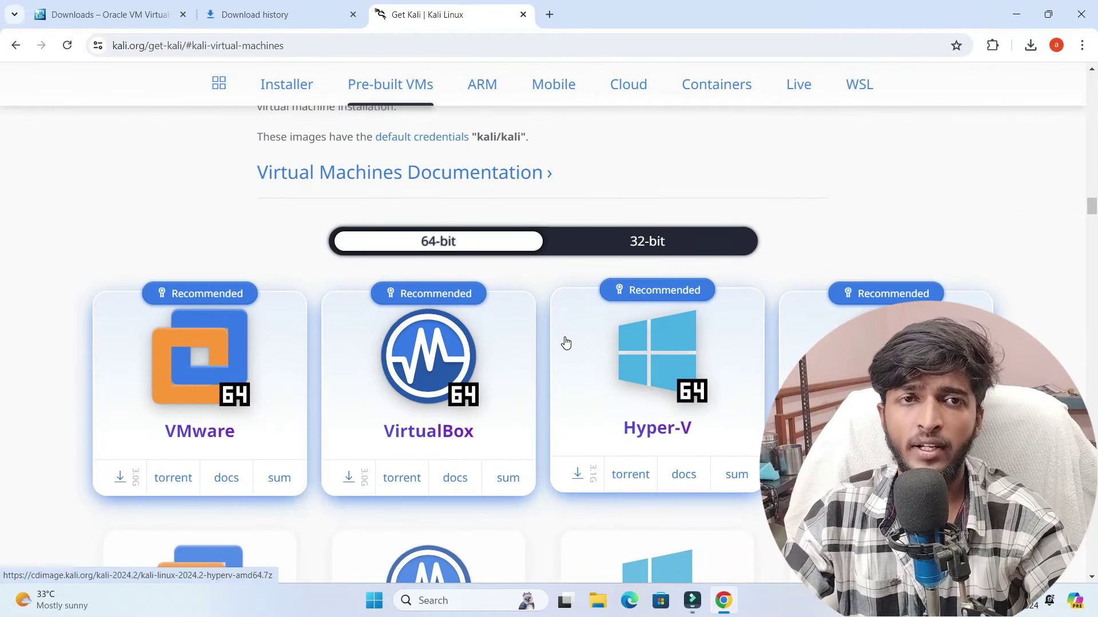
pyautogui.click(642, 246)
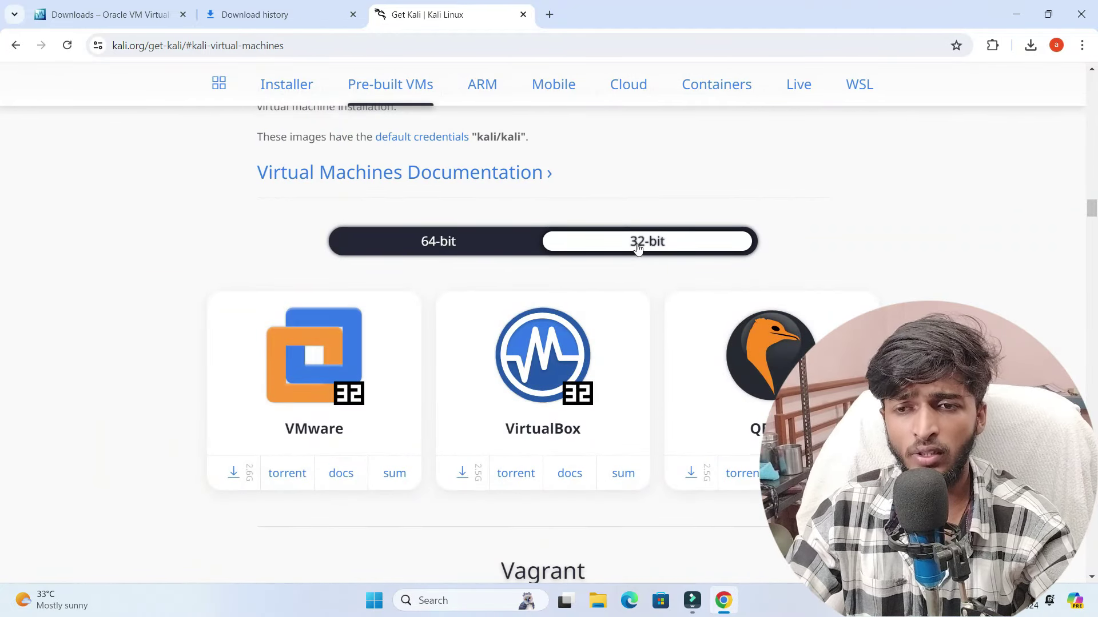
pyautogui.click(443, 243)
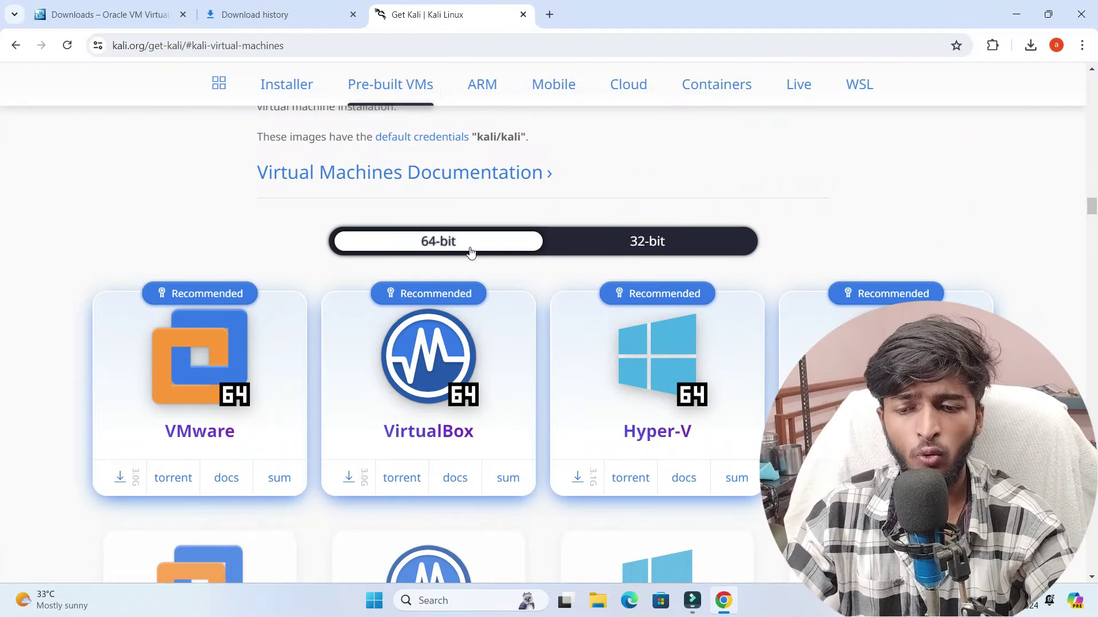
# - Switch to File Explorer, open this PC's properties, highlight the system type, and return to the Kali download page in Chrome
pyautogui.click(598, 601)
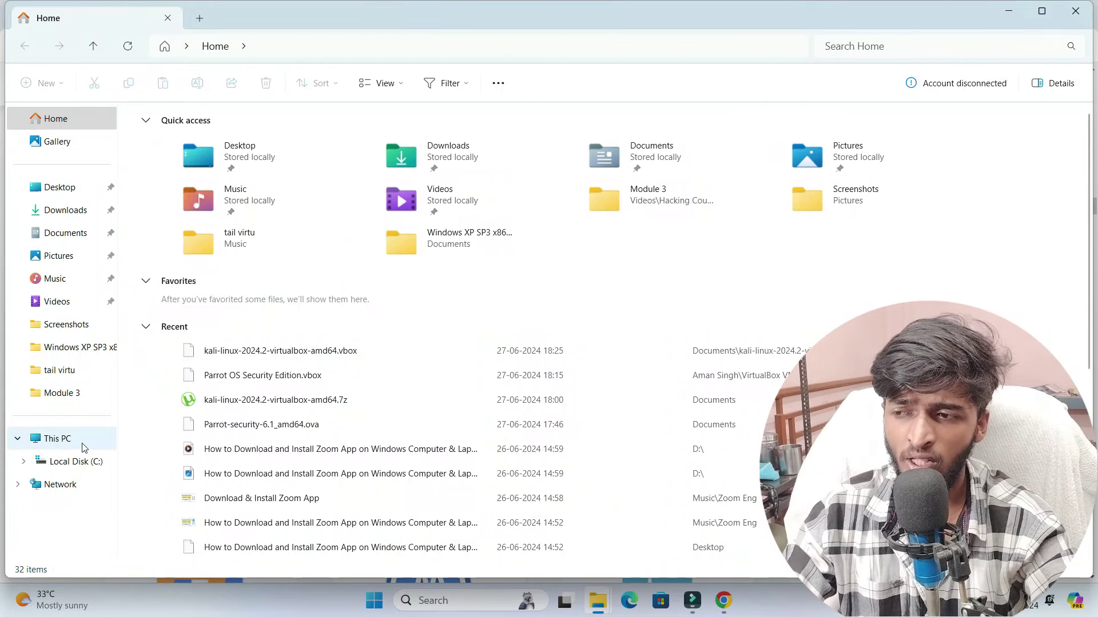
pyautogui.click(55, 445)
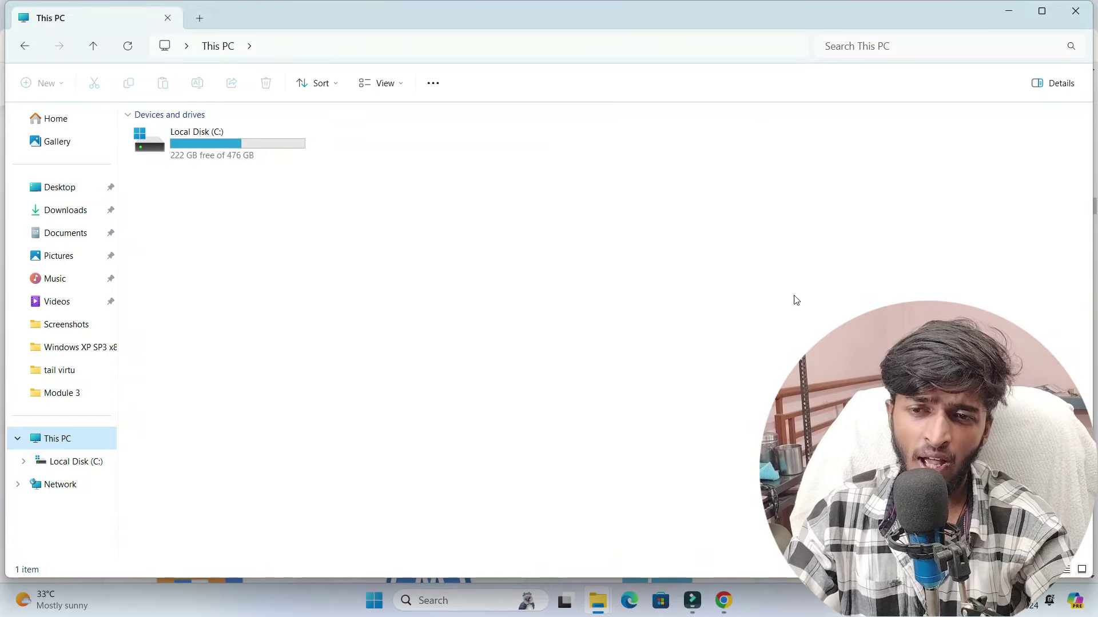
pyautogui.rightClick(569, 284)
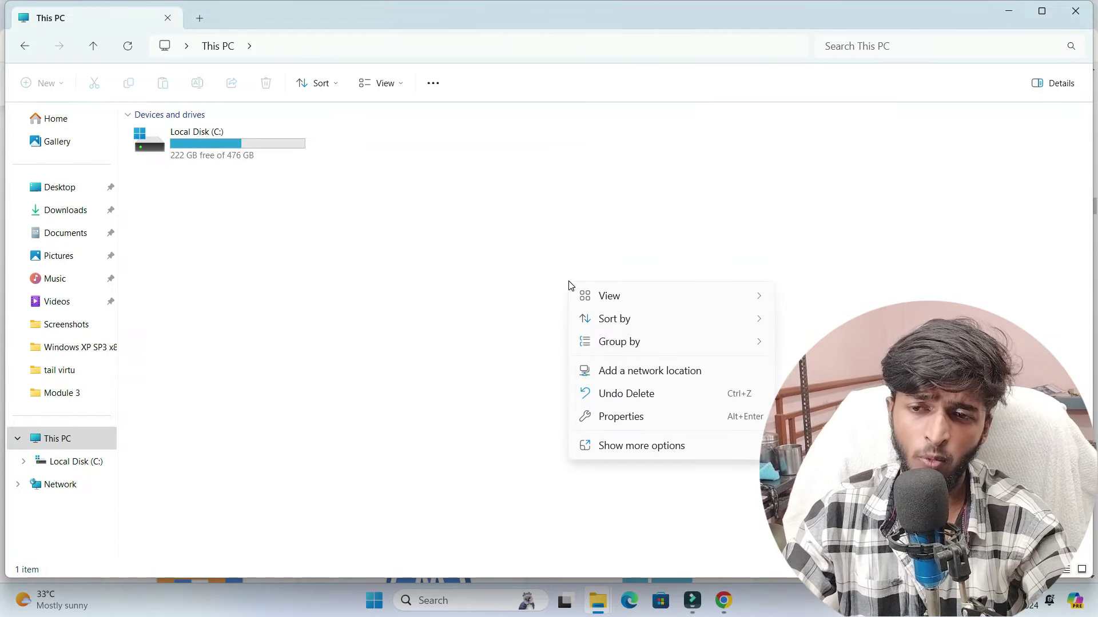
pyautogui.click(643, 423)
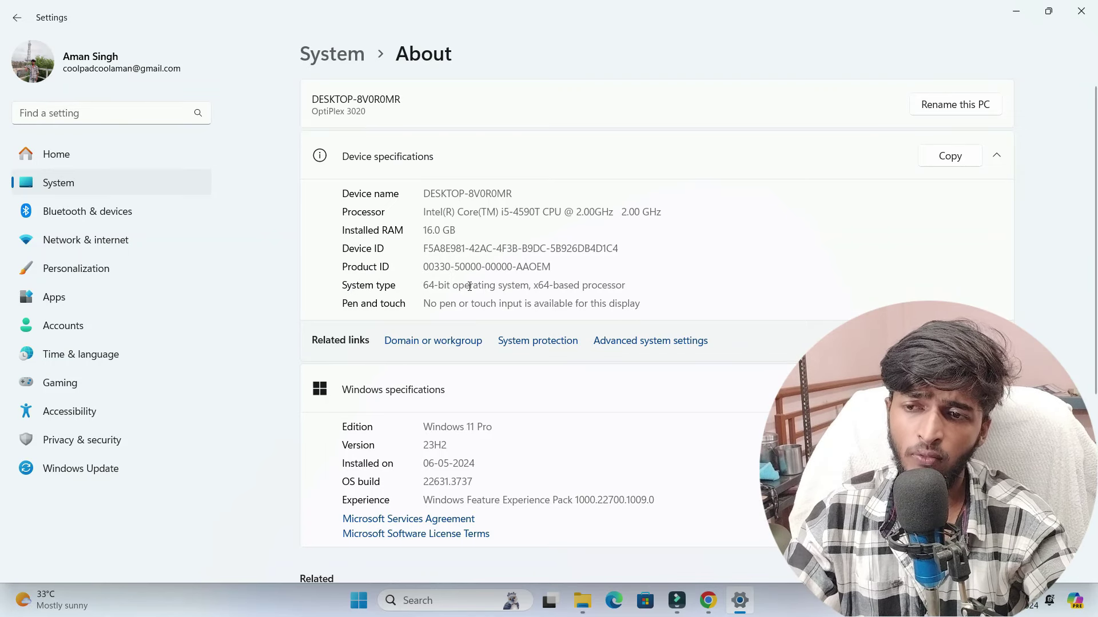
pyautogui.moveTo(471, 287); pyautogui.dragTo(423, 289)
pyautogui.moveTo(626, 287); pyautogui.dragTo(432, 284)
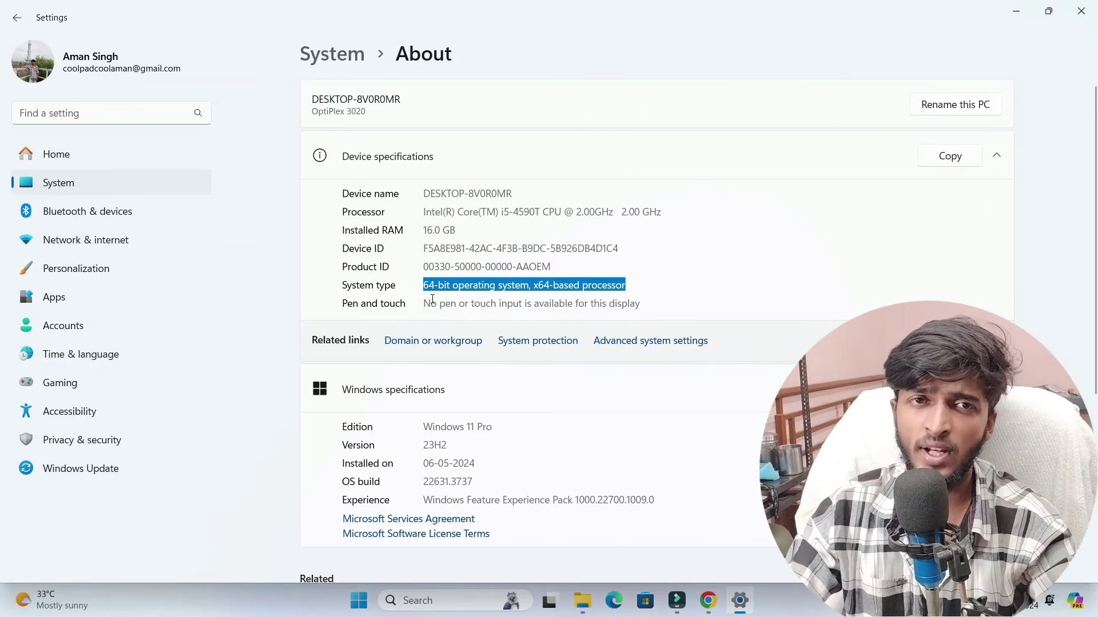
pyautogui.click(1014, 11)
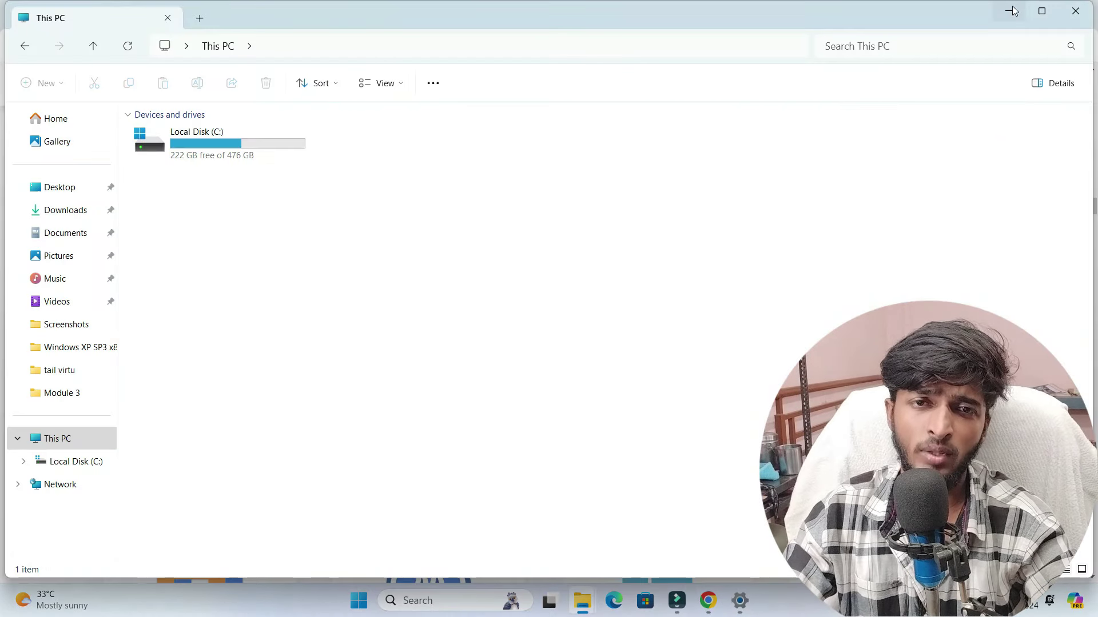
pyautogui.click(1012, 11)
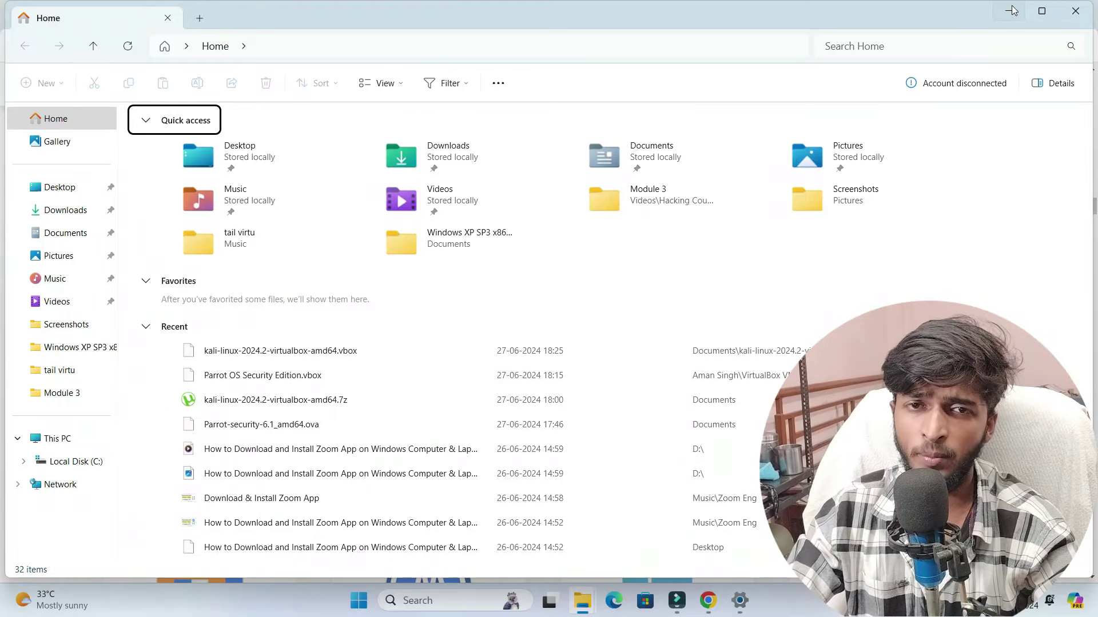
pyautogui.click(1013, 10)
# - Look over the Installer Images and Kali Purple sections, and return to the Pre-built Virtual Machines section
pyautogui.scroll(10, 568, 188)
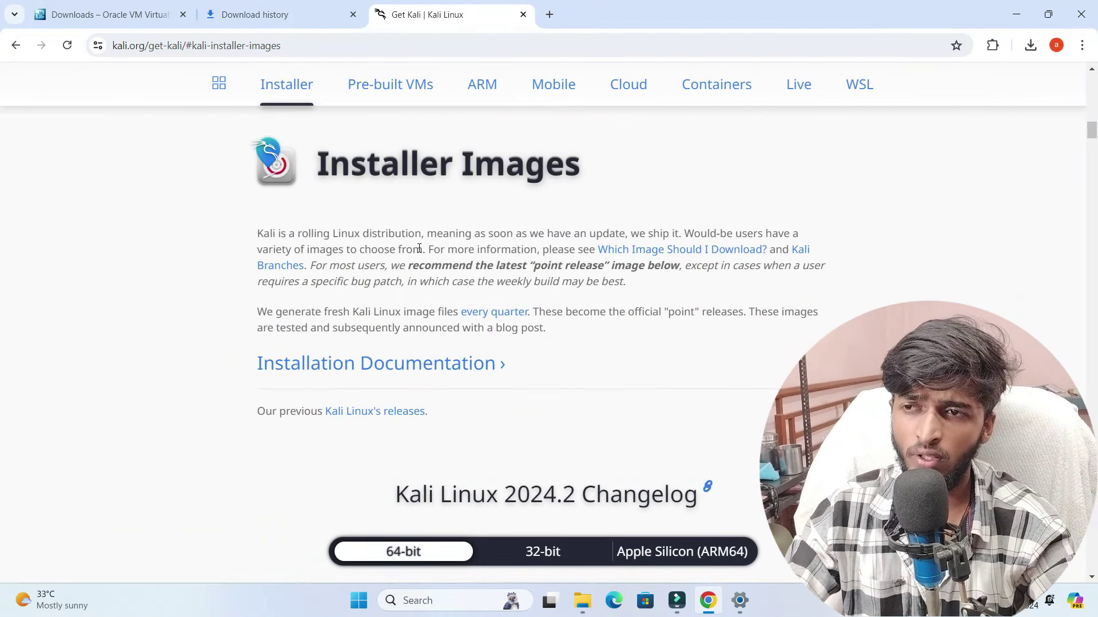
pyautogui.scroll(-15, 419, 249)
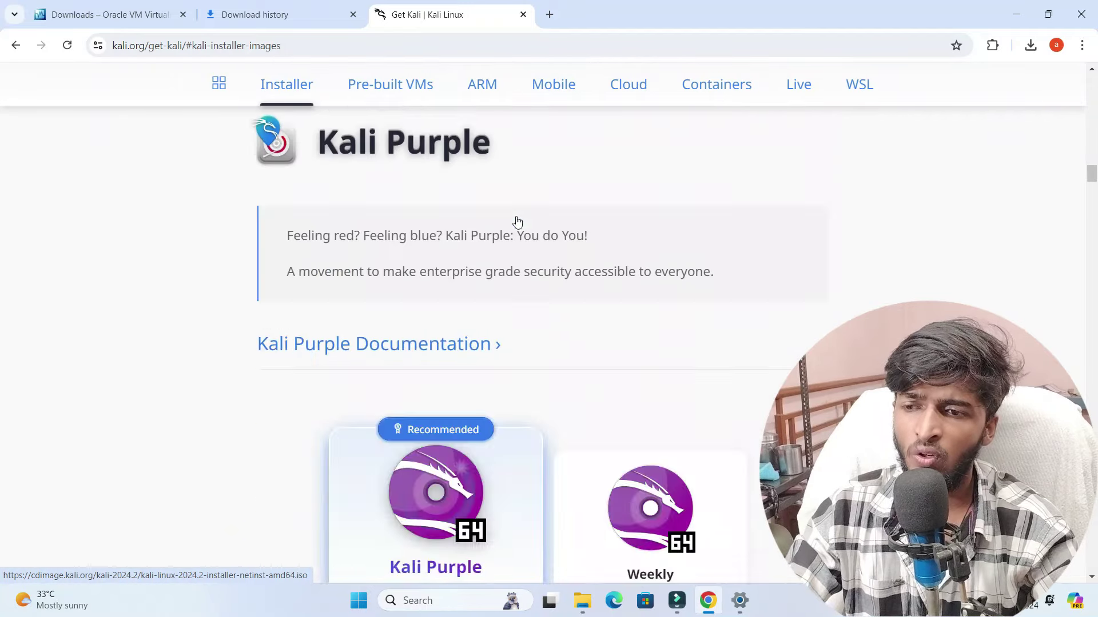
pyautogui.scroll(-5, 517, 221)
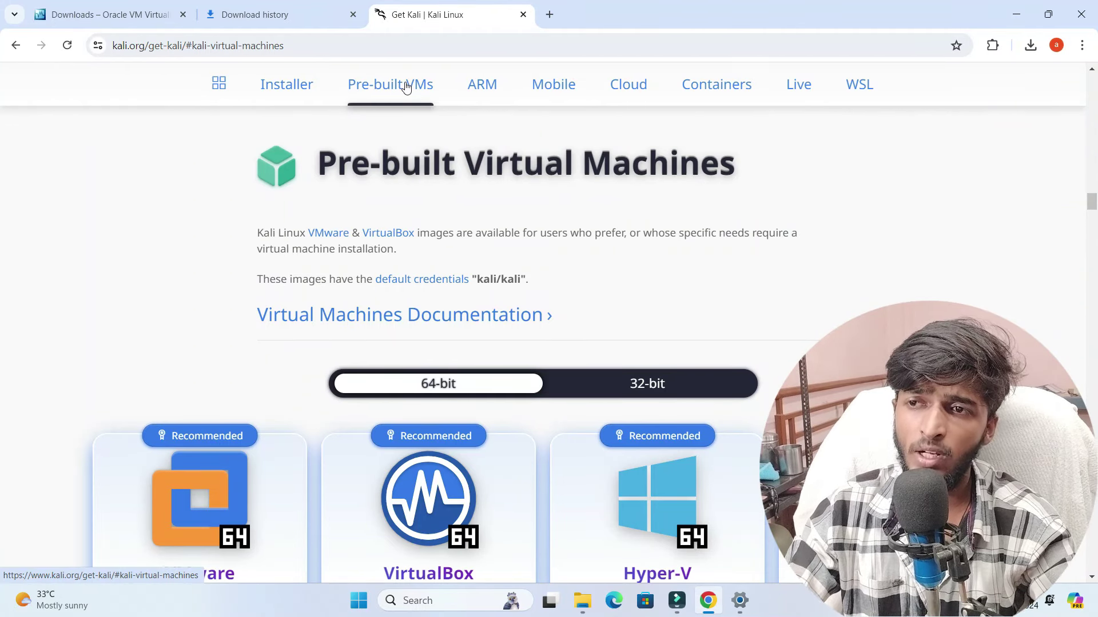
pyautogui.scroll(-2, 595, 227)
pyautogui.scroll(-2, 572, 224)
pyautogui.scroll(2, 548, 220)
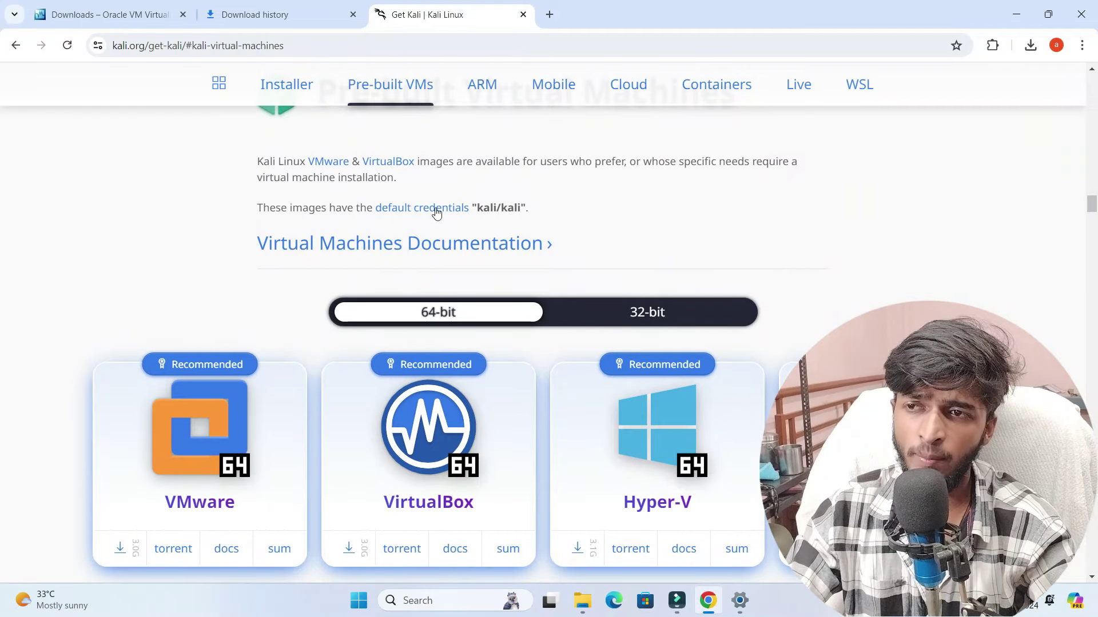
pyautogui.scroll(-2, 535, 209)
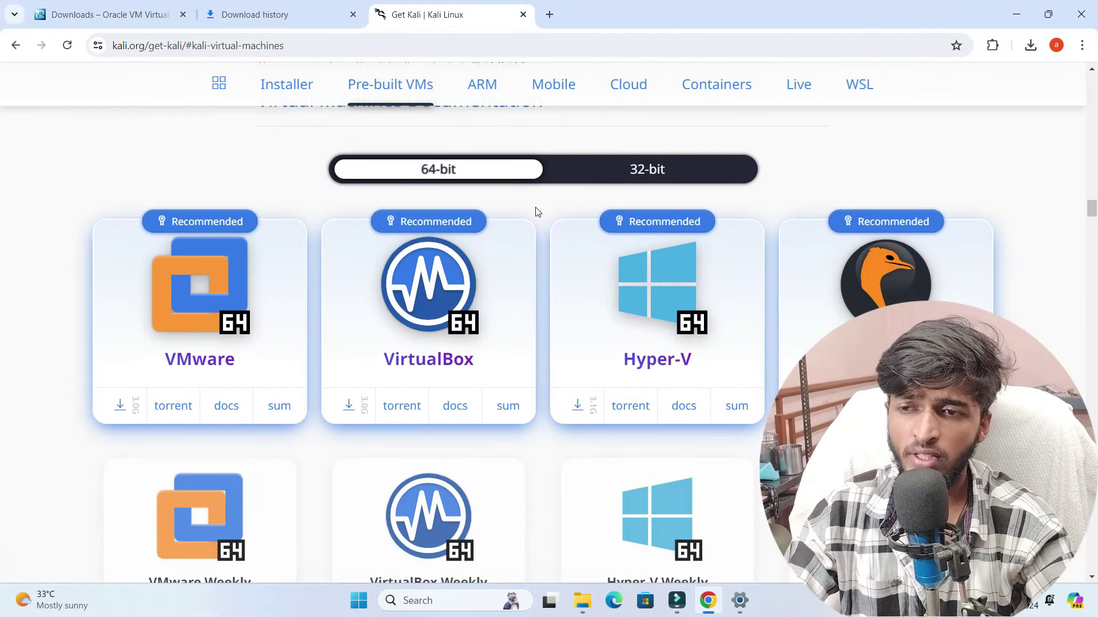
# - View the 32-bit virtual machine options once more and switch back to the 64-bit ones
pyautogui.click(449, 172)
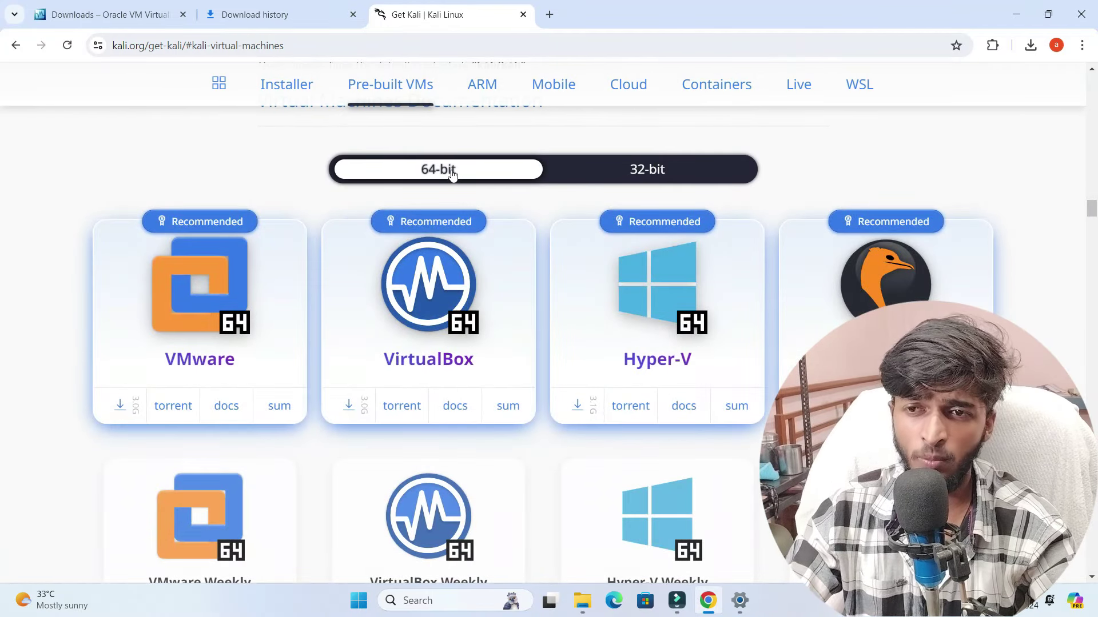
pyautogui.click(638, 176)
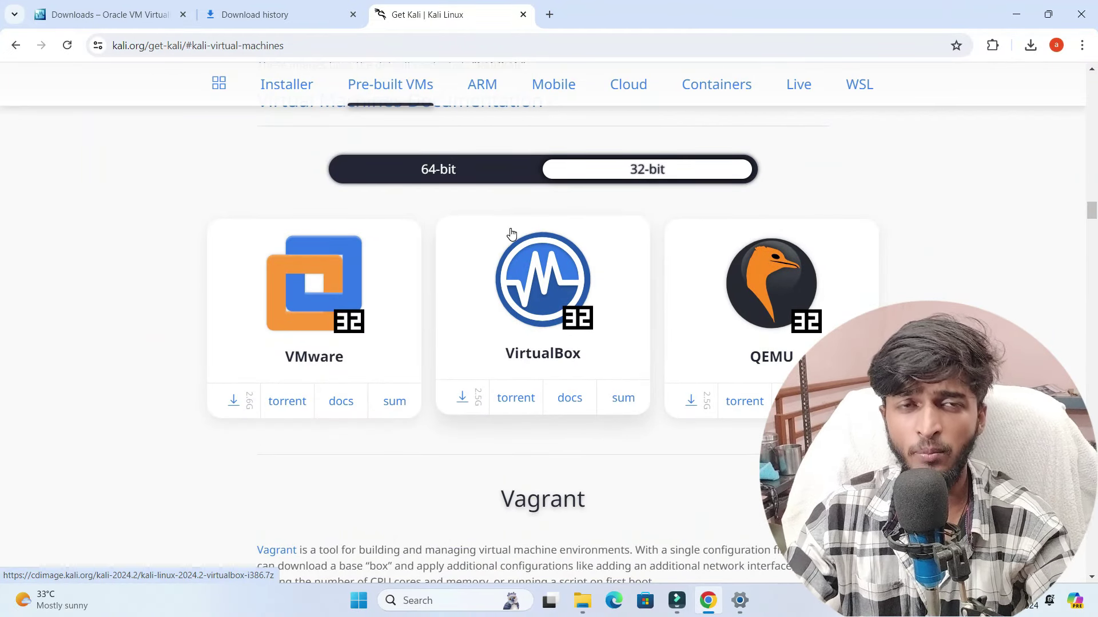
pyautogui.doubleClick(447, 173)
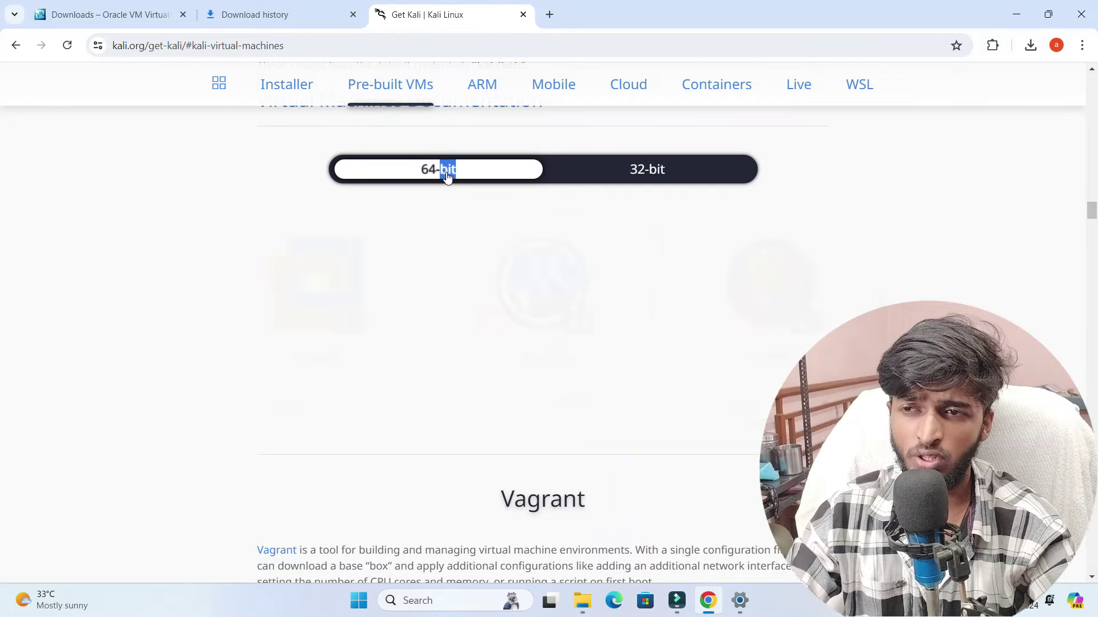
# - Examine the recommended and weekly 64-bit images to find the recommended VirtualBox build
pyautogui.scroll(-4, 455, 176)
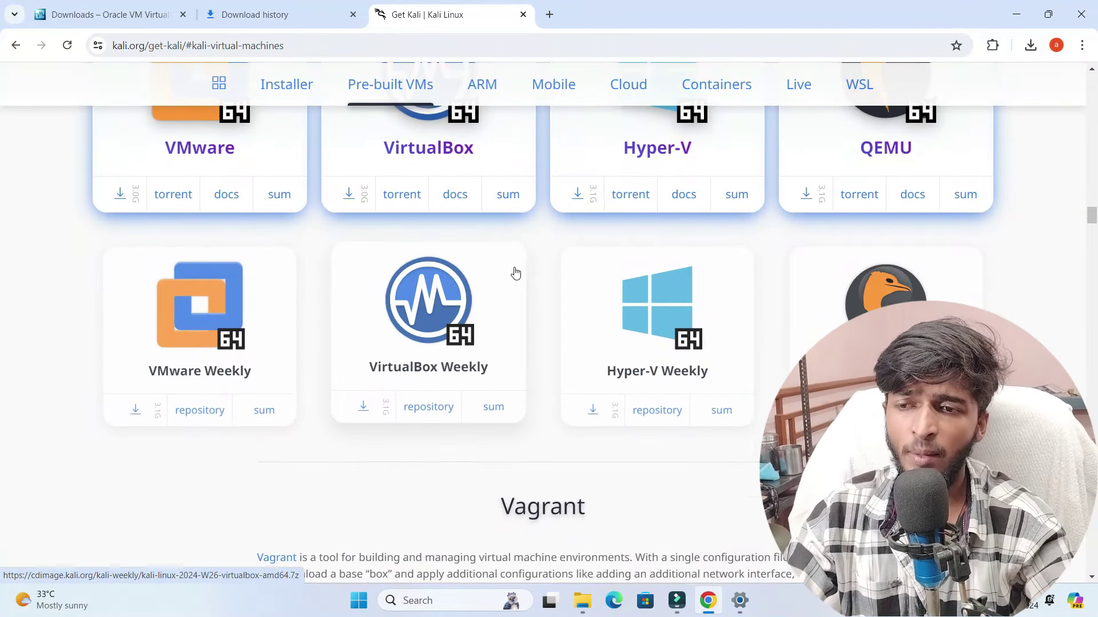
pyautogui.scroll(2, 515, 272)
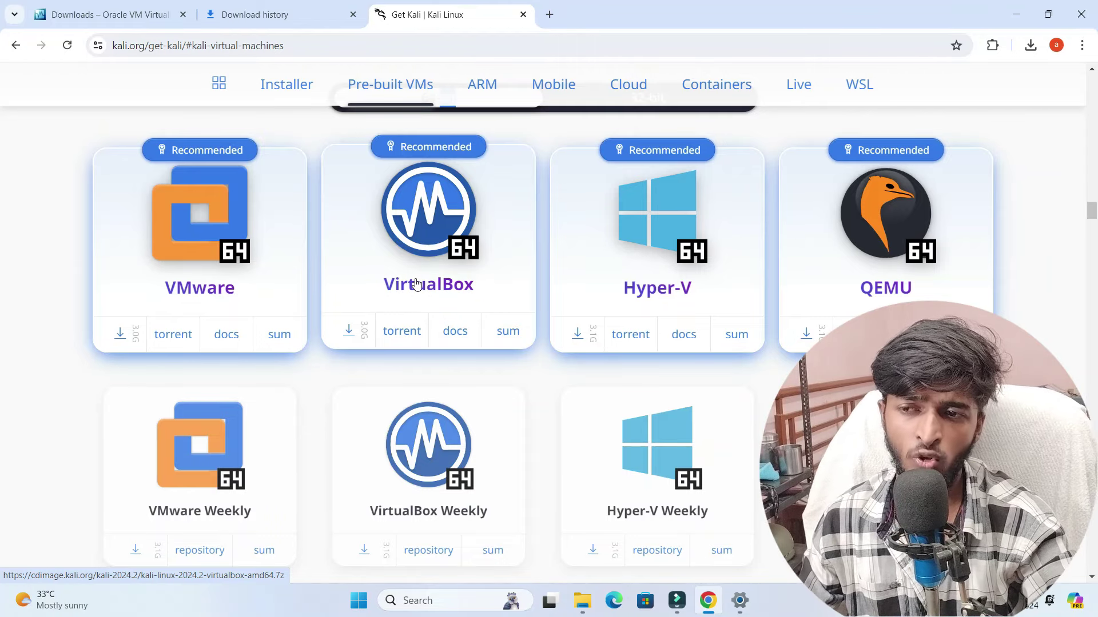
pyautogui.scroll(-2, 454, 293)
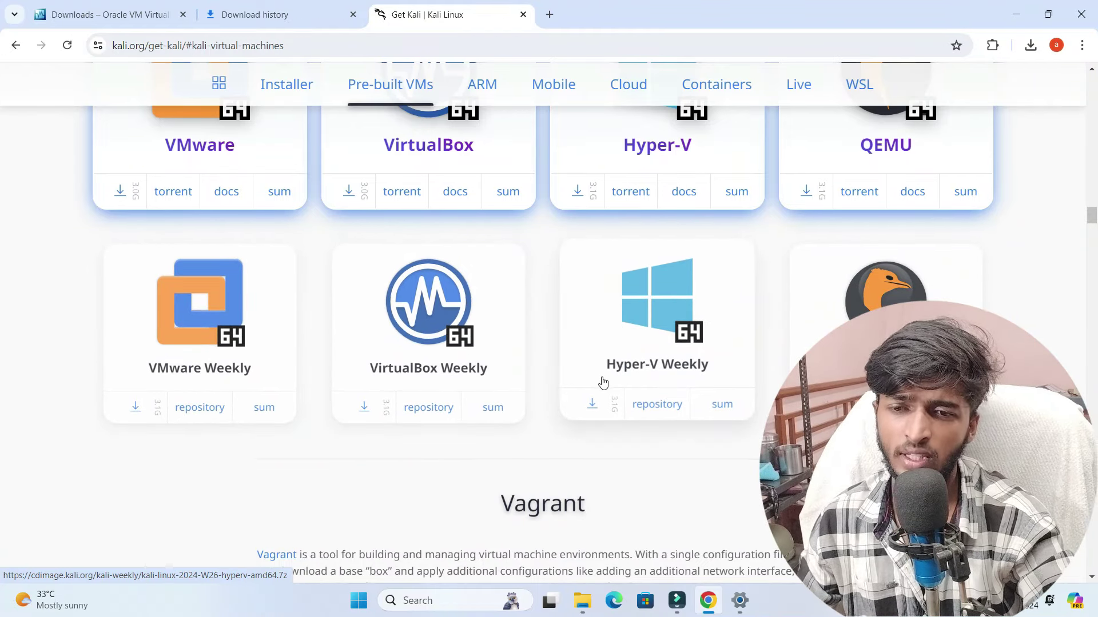
pyautogui.scroll(2, 416, 380)
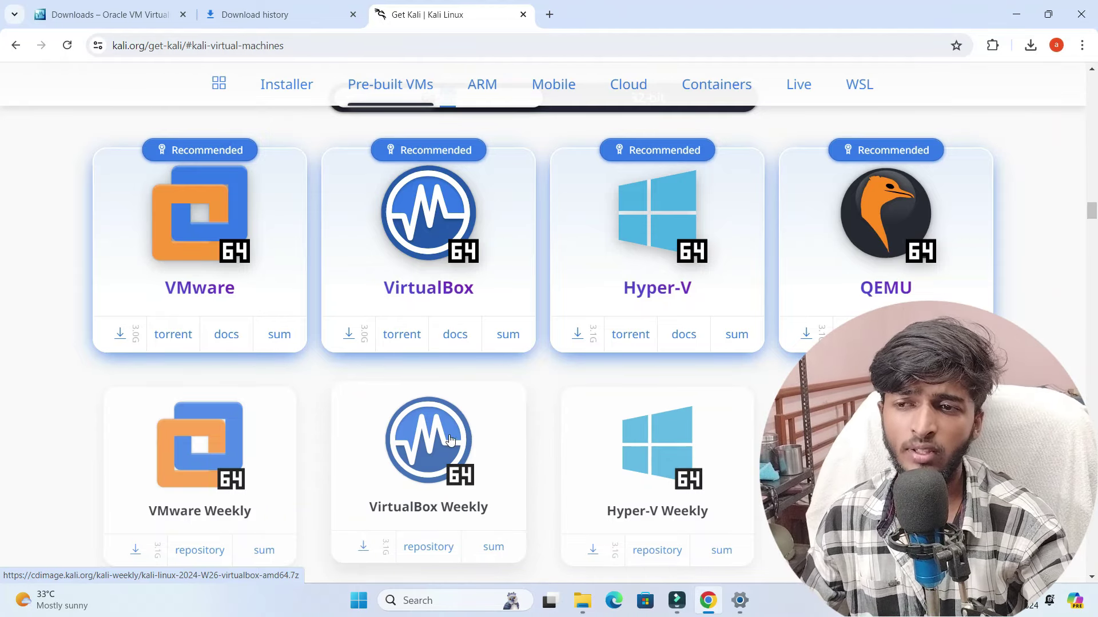
pyautogui.scroll(-1, 389, 291)
pyautogui.scroll(3, 418, 266)
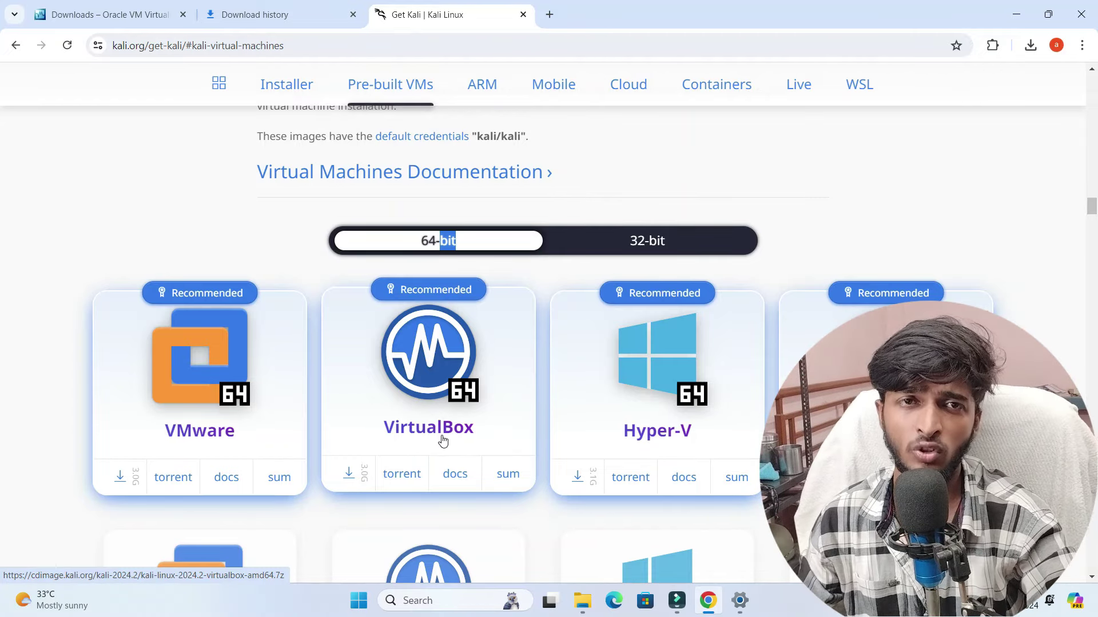
pyautogui.scroll(-1, 369, 410)
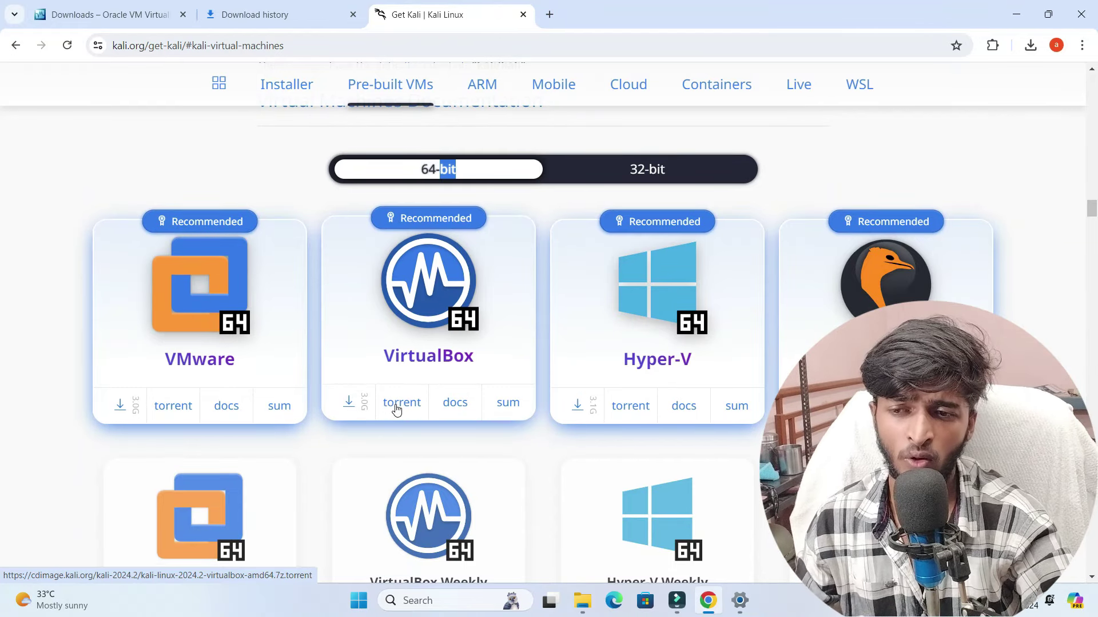
# - Start downloading the recommended 64-bit VirtualBox image of Kali Linux and check its progress in the recent downloads
pyautogui.click(350, 407)
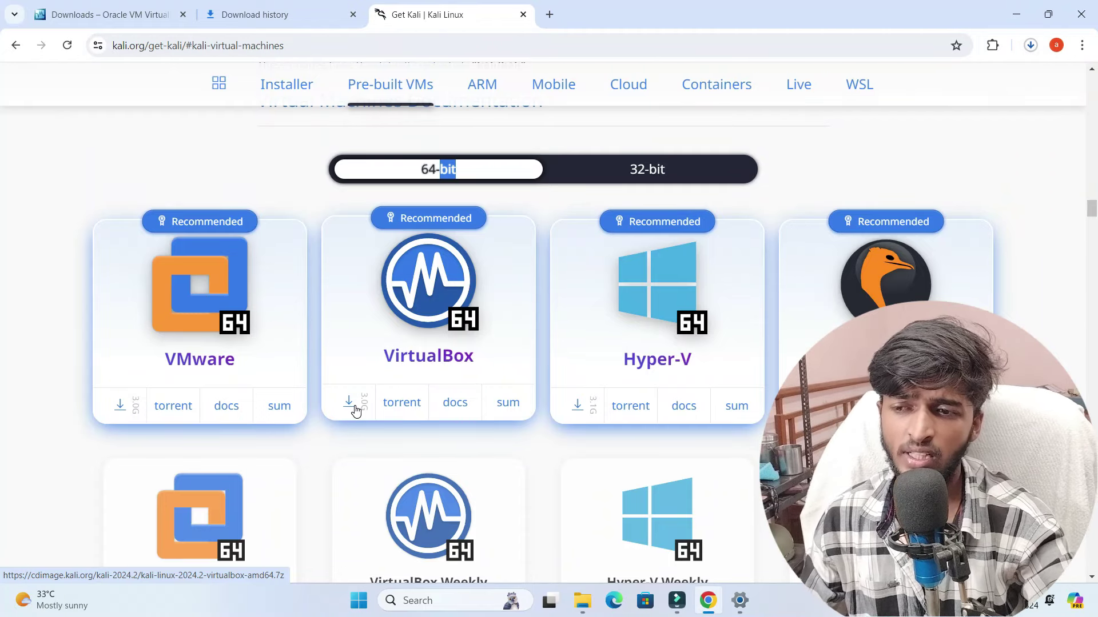
pyautogui.click(1030, 46)
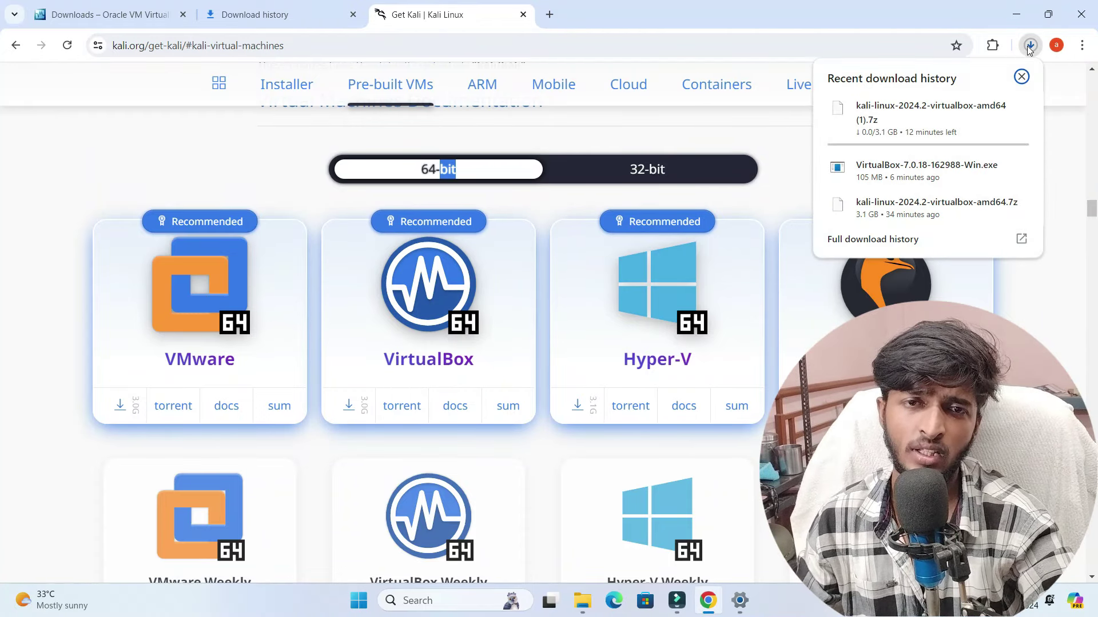
pyautogui.moveTo(865, 129)
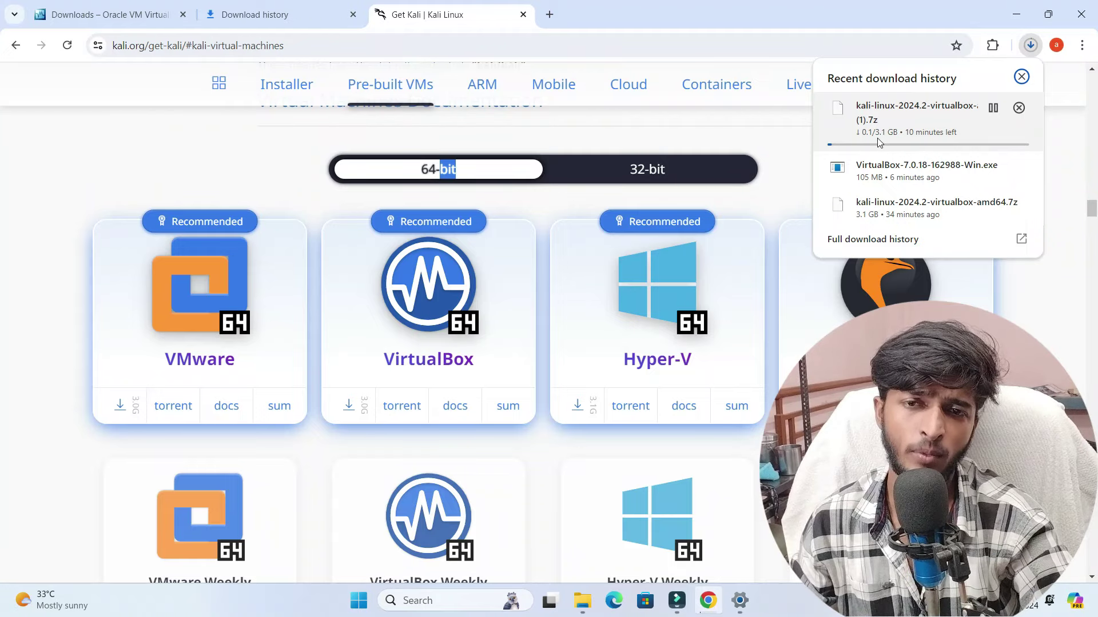
# - Cancel the duplicate download kali-linux-2024.2-virtualbox-amd64 (1).7z in the download history and delete its entry
pyautogui.click(255, 15)
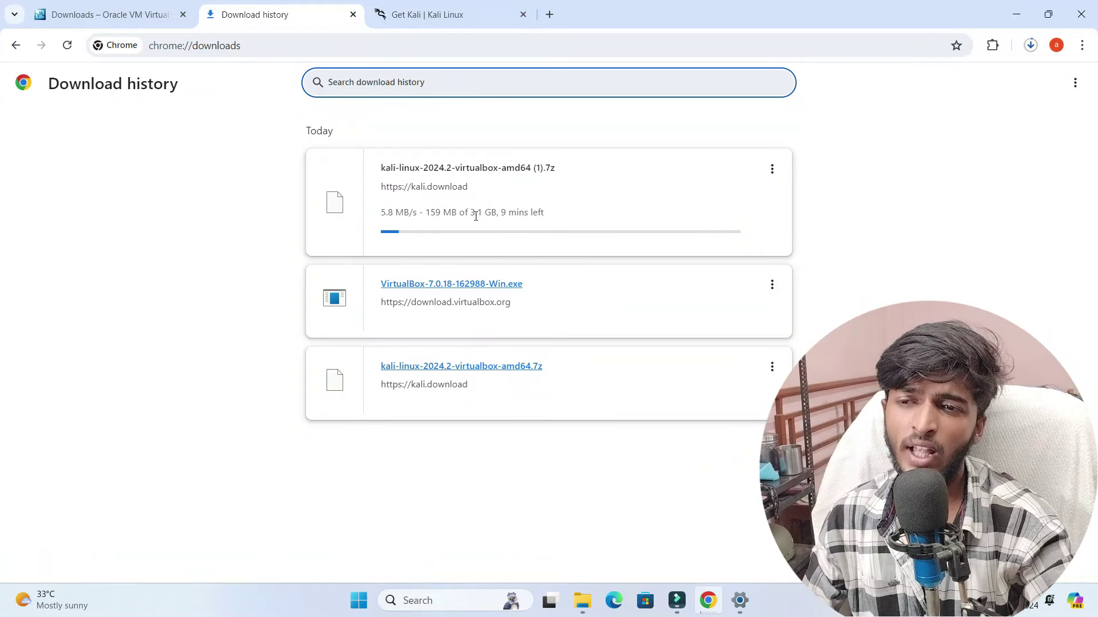
pyautogui.click(768, 174)
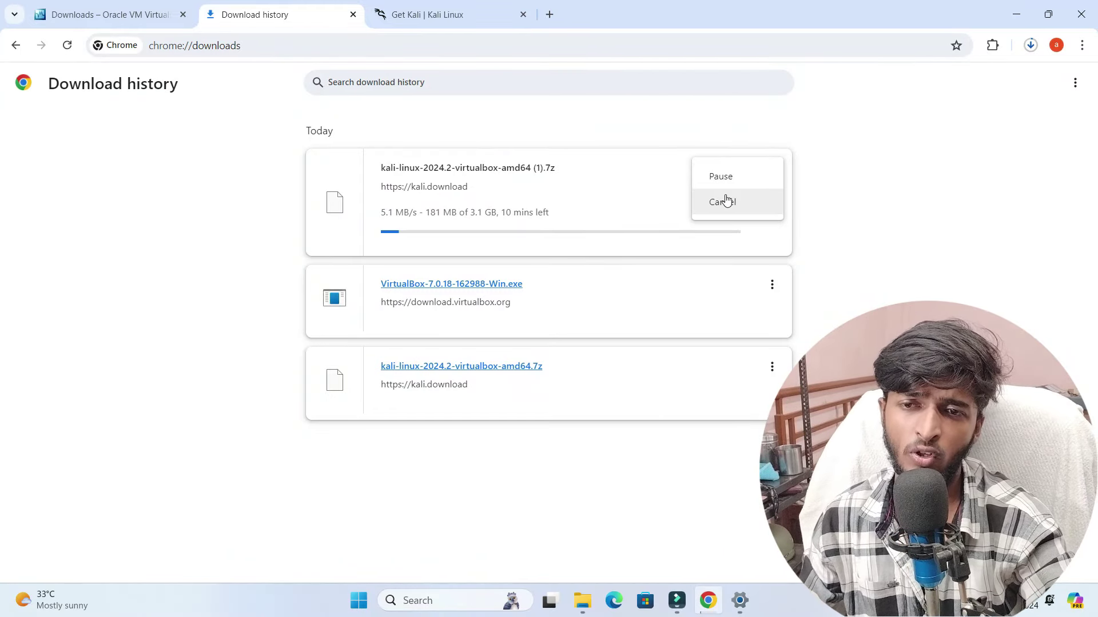
pyautogui.click(725, 202)
pyautogui.click(771, 169)
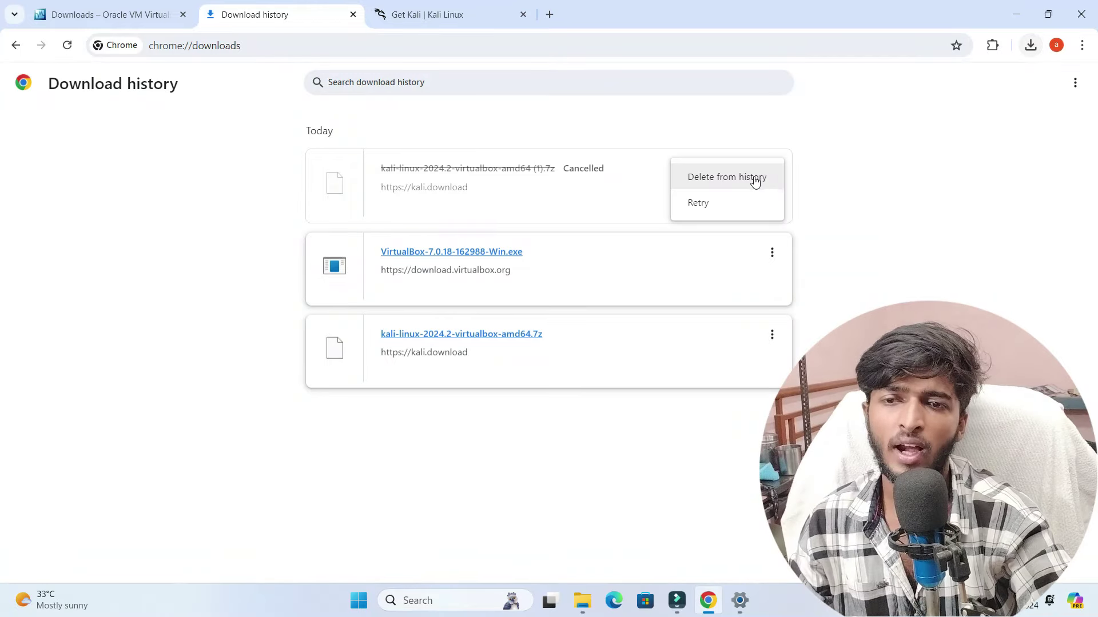
pyautogui.click(730, 179)
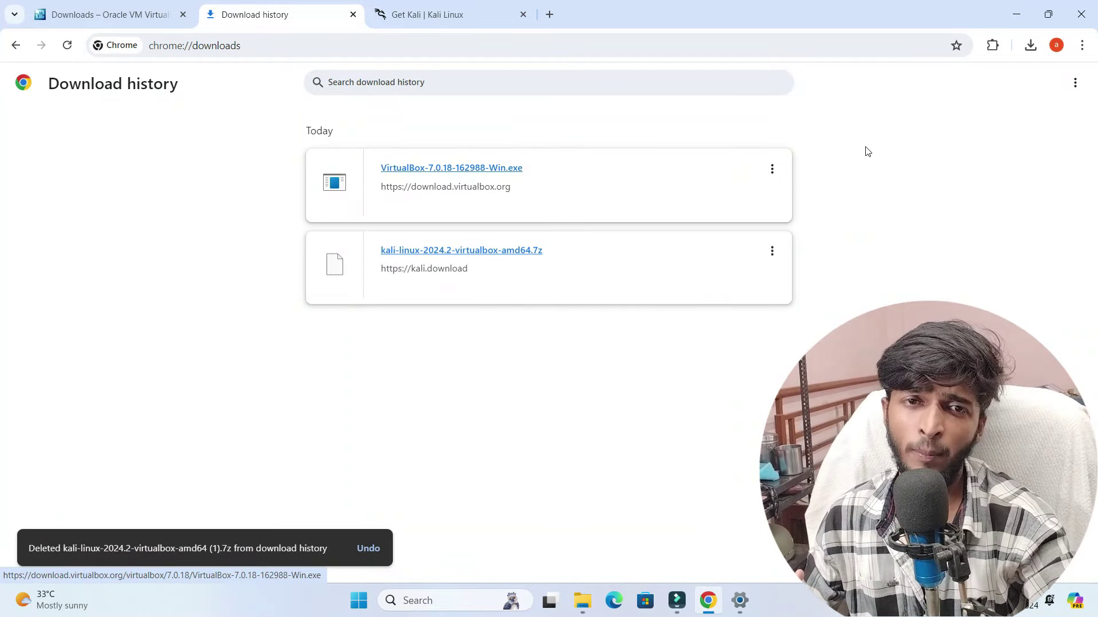
# - Start the recommended 64-bit VirtualBox image download from the Kali page again and cancel it in the download history
pyautogui.click(413, 14)
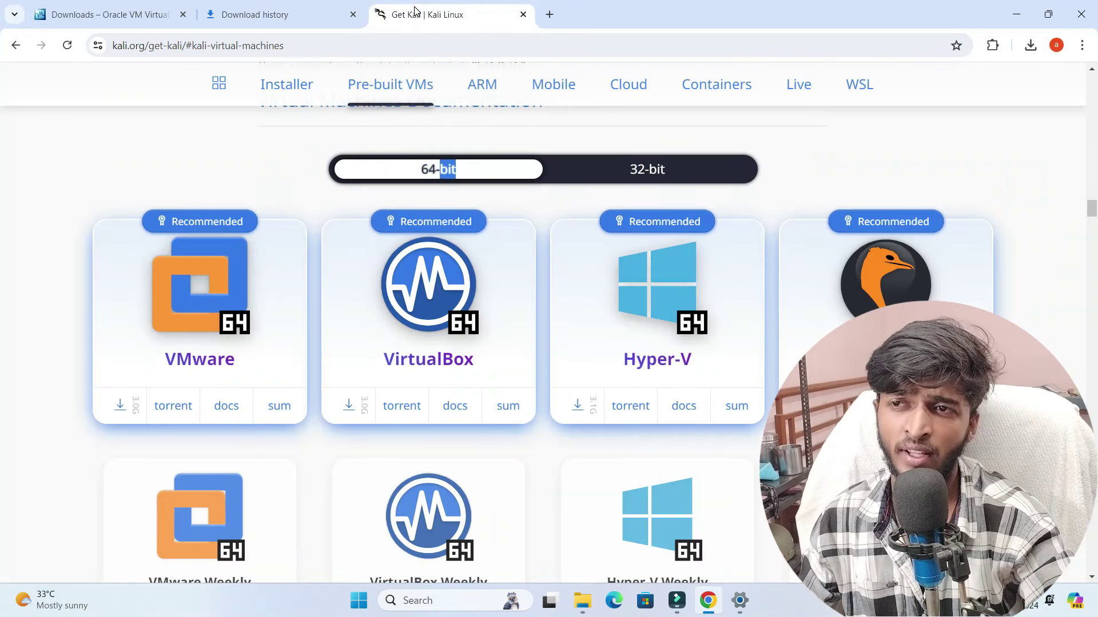
pyautogui.click(347, 406)
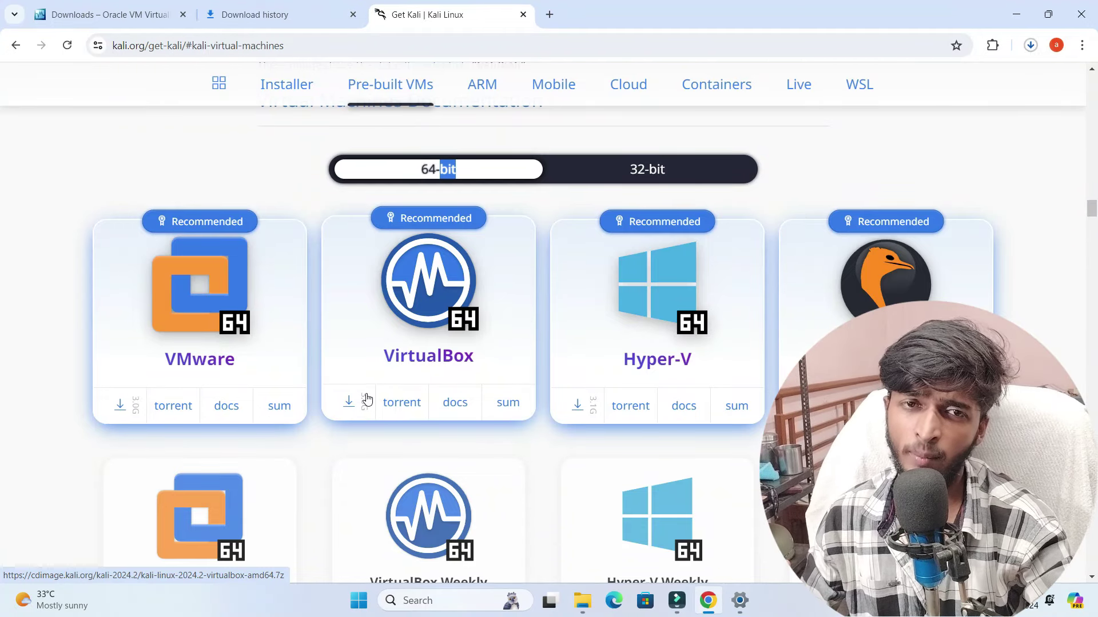
pyautogui.click(252, 13)
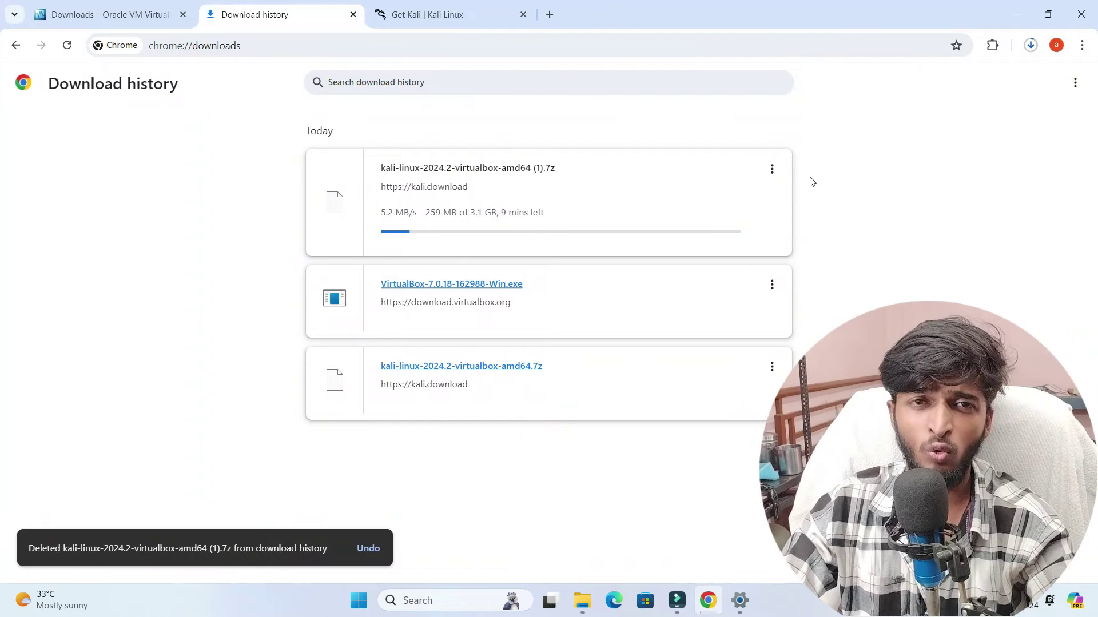
pyautogui.click(782, 175)
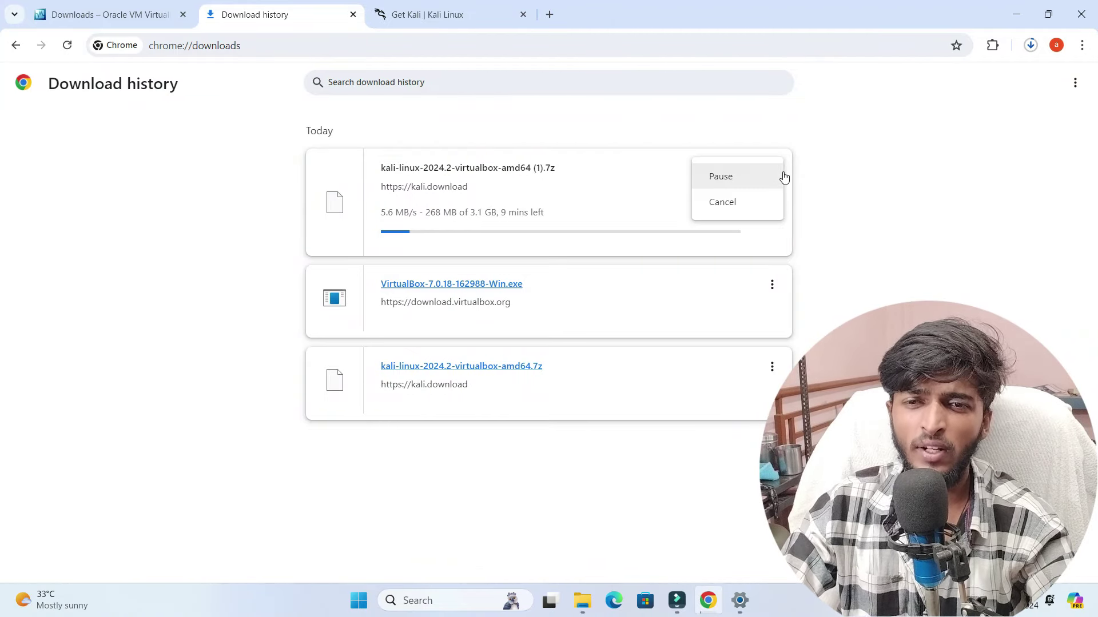
pyautogui.click(736, 202)
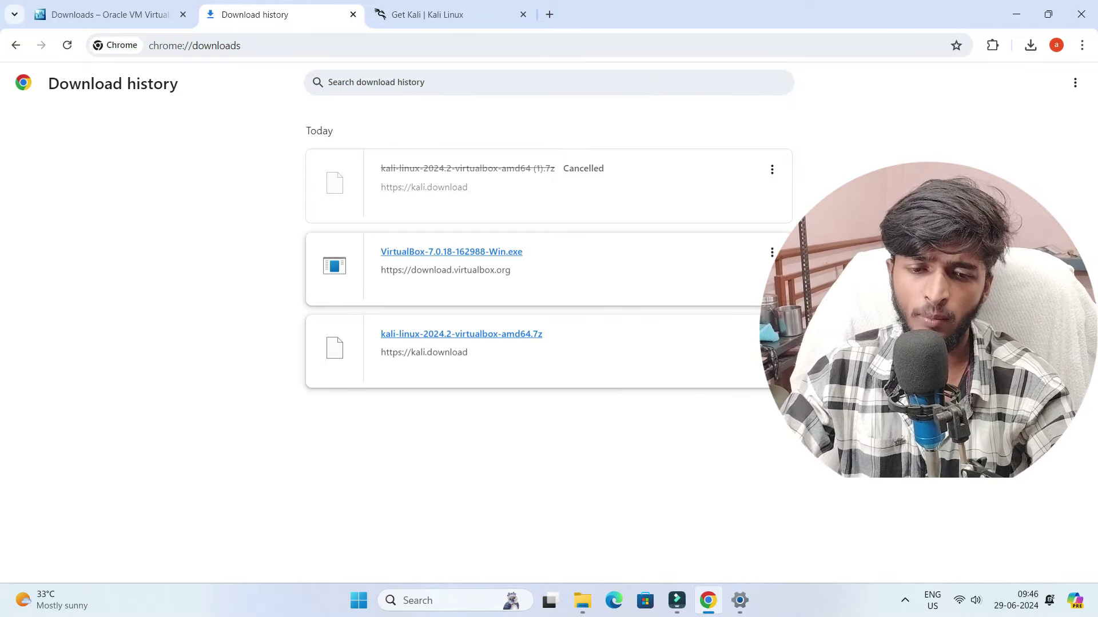
# - Open Windows Security and turn off real-time protection in the virus and threat protection settings
pyautogui.click(906, 603)
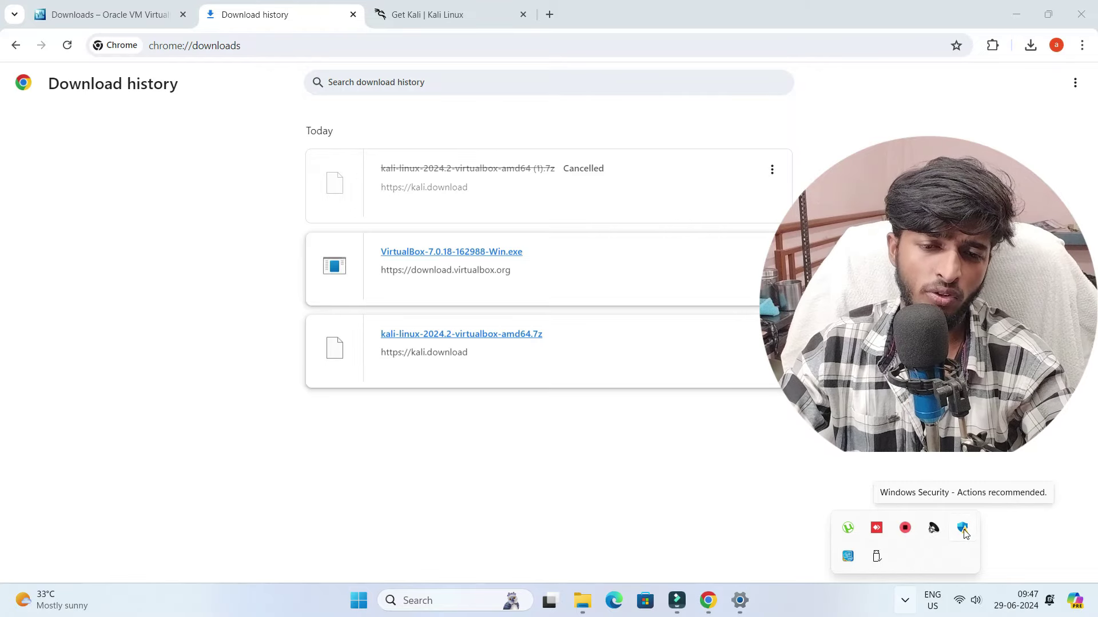
pyautogui.click(964, 529)
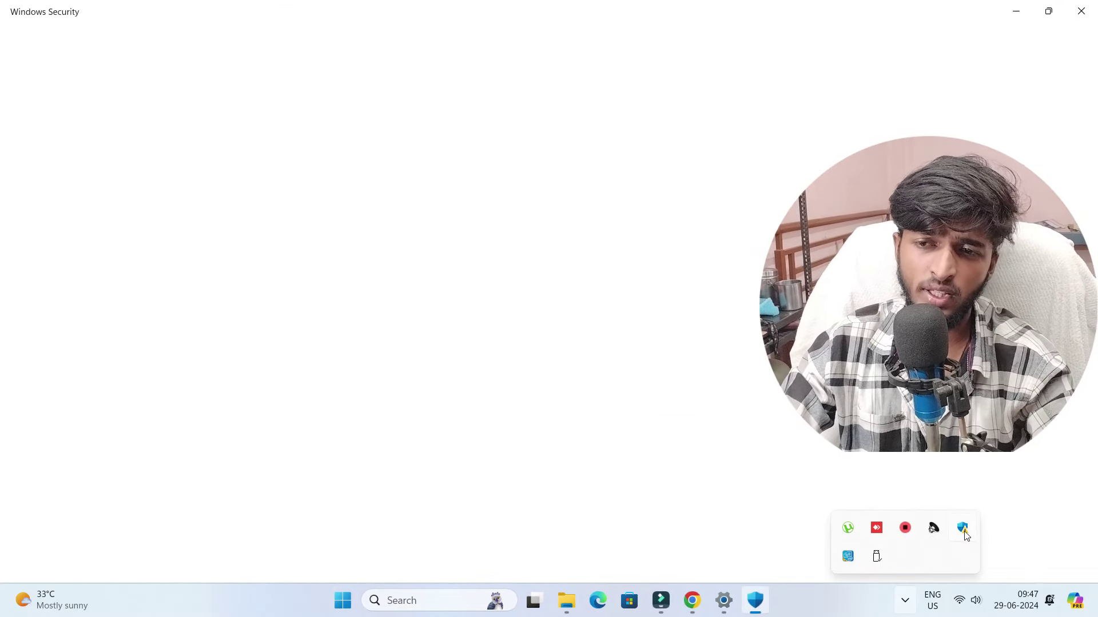
pyautogui.click(74, 17)
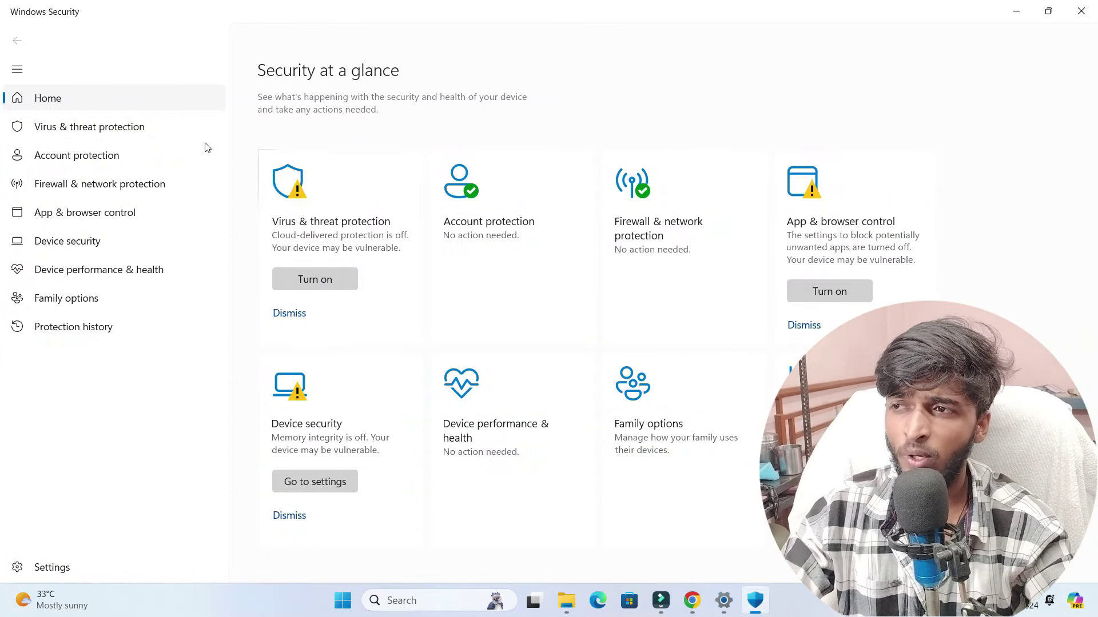
pyautogui.click(359, 226)
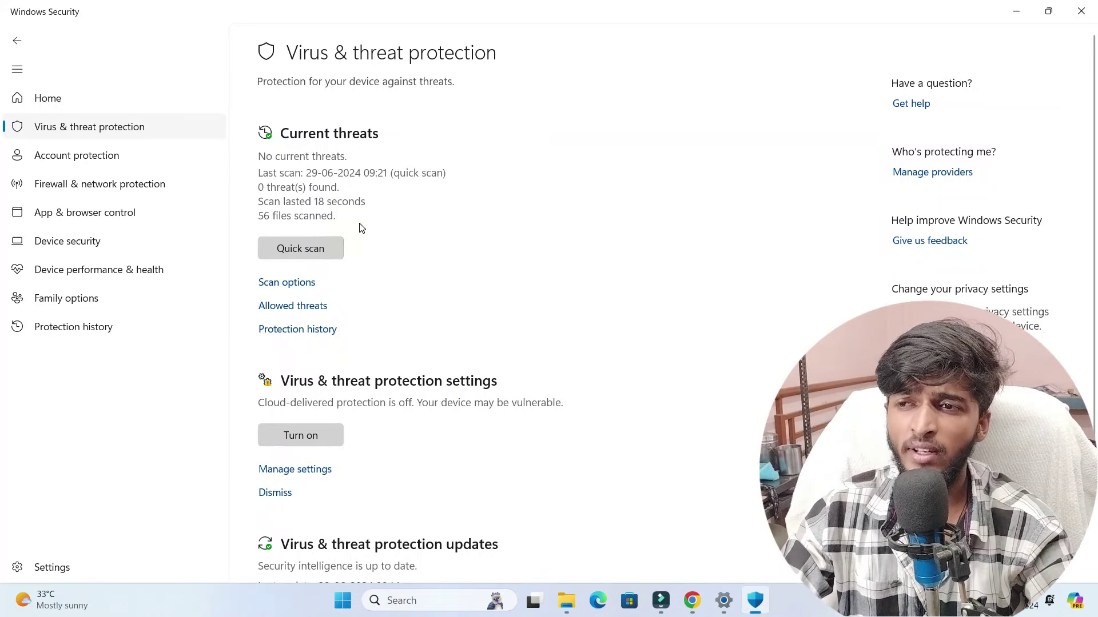
pyautogui.scroll(-3, 435, 225)
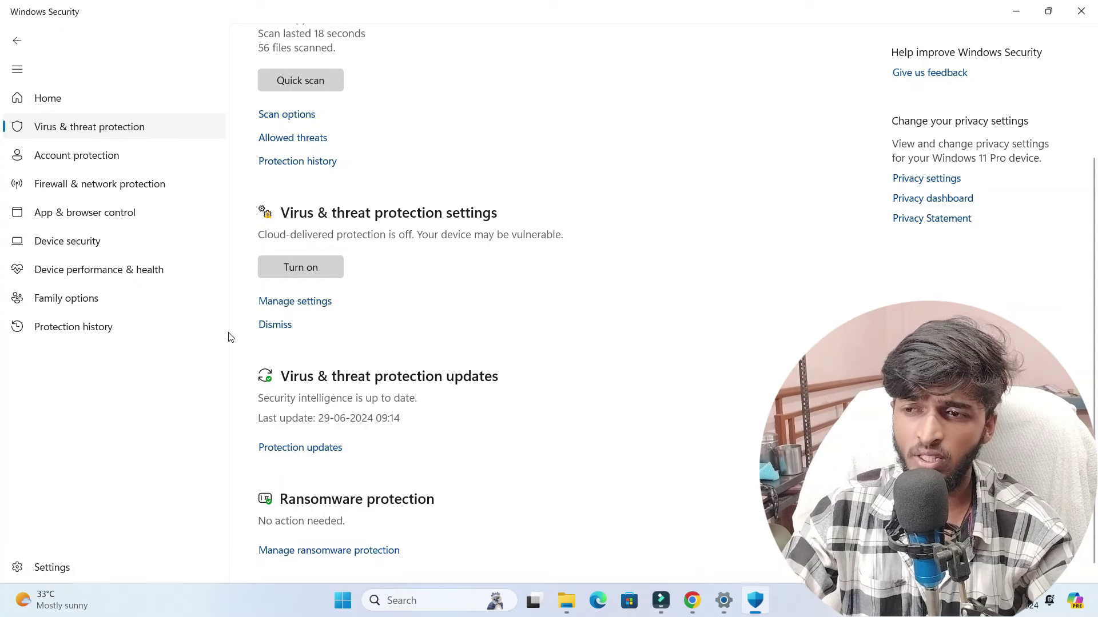
pyautogui.click(299, 302)
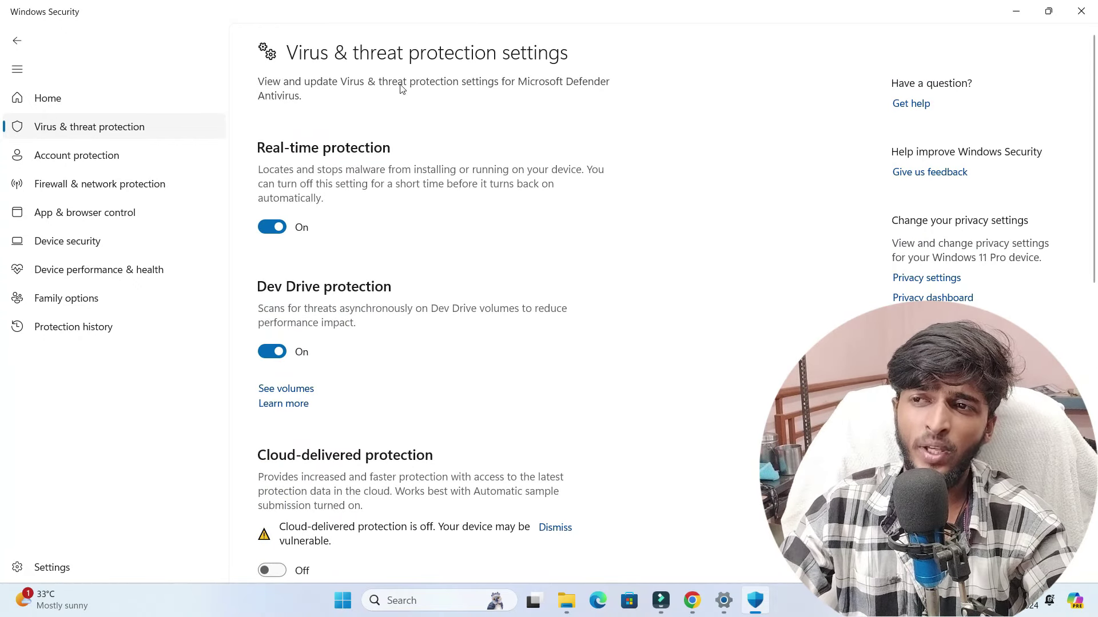
pyautogui.click(298, 235)
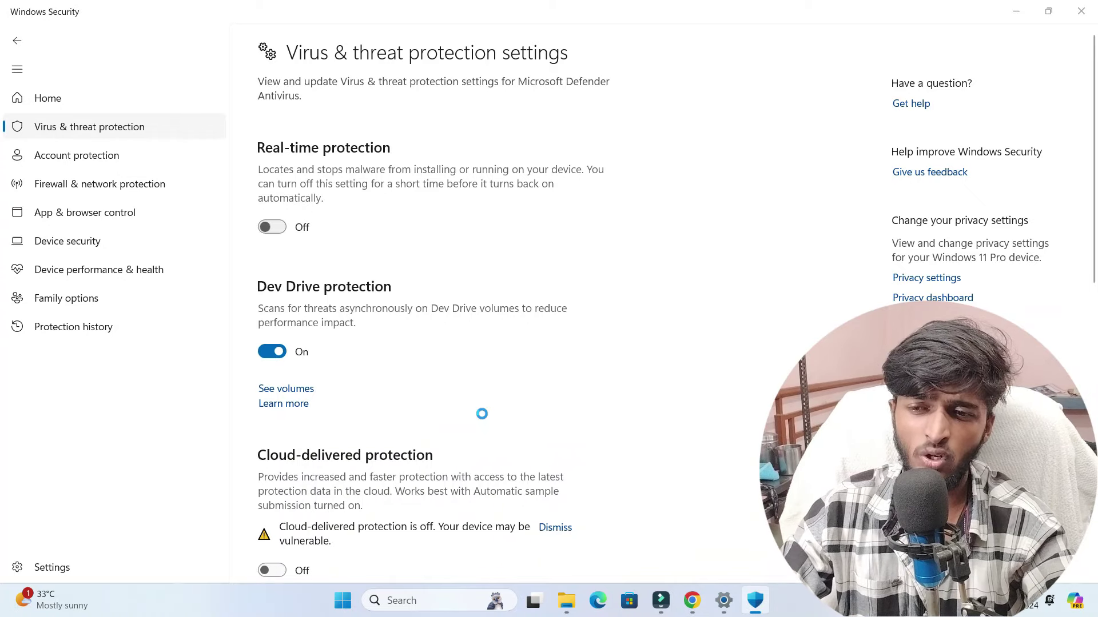
# - Choose Local Disk (C:) as a folder exclusion for Microsoft Defender Antivirus scans and close Windows Security
pyautogui.scroll(-3, 307, 227)
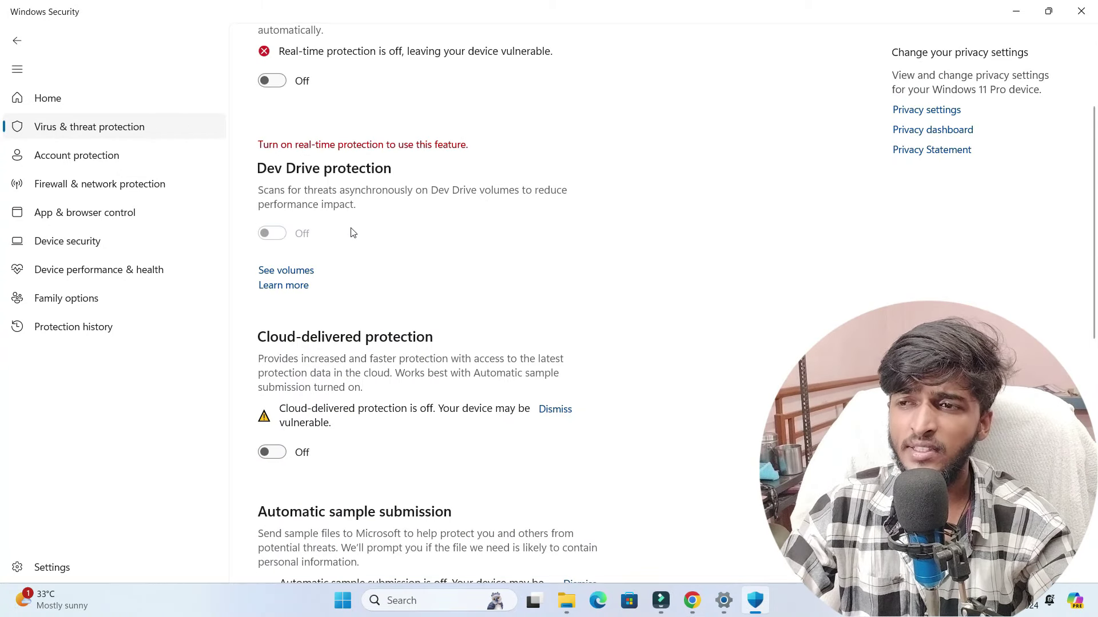
pyautogui.scroll(3, 353, 233)
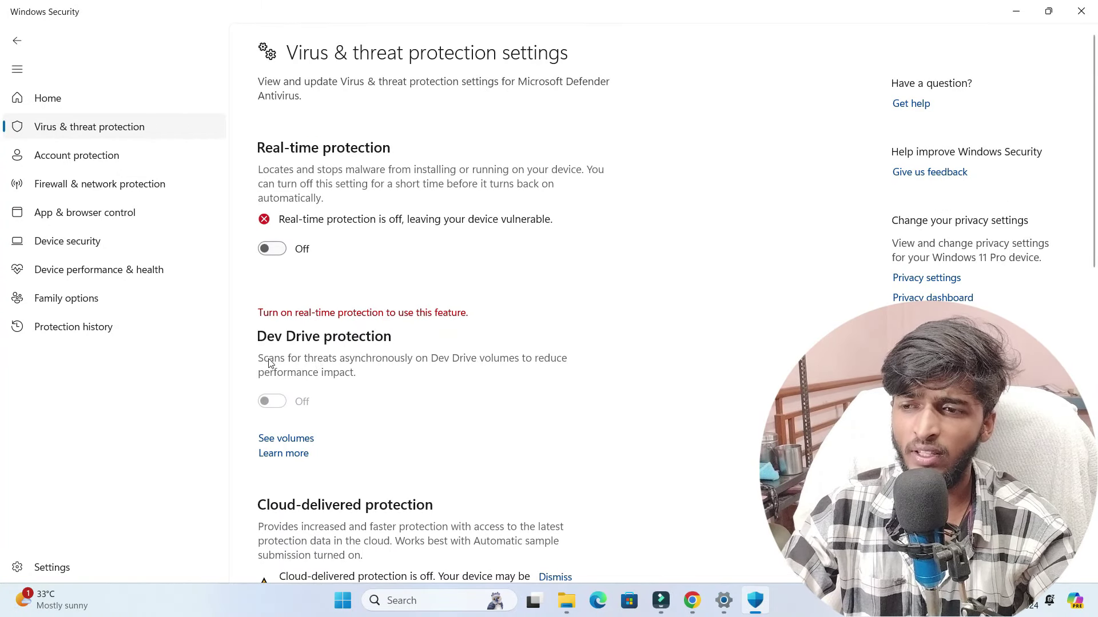
pyautogui.scroll(-10, 309, 377)
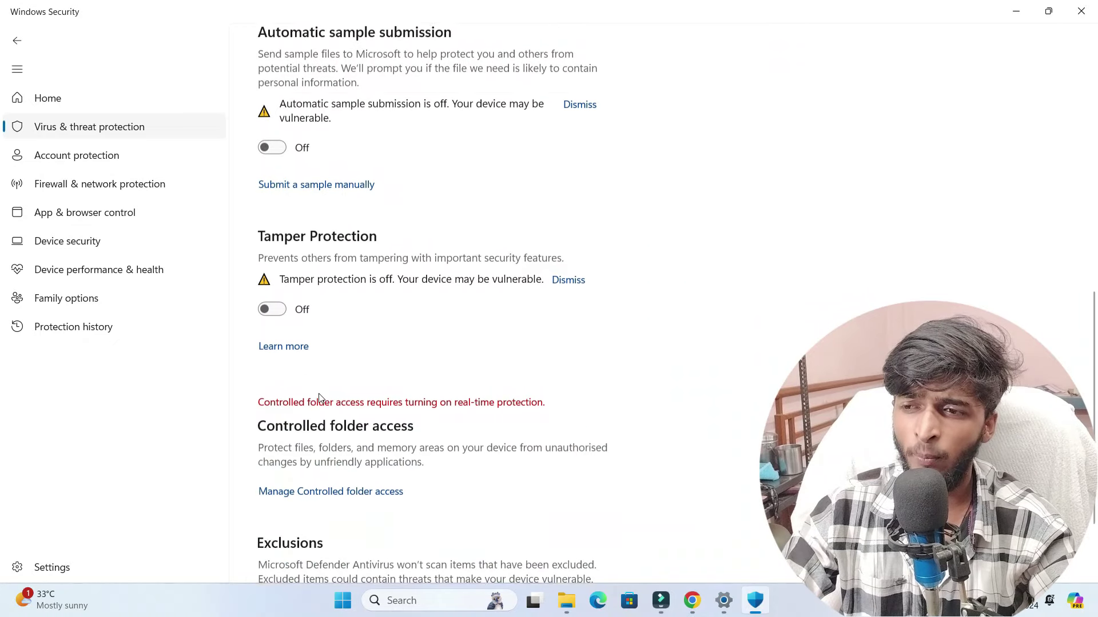
pyautogui.scroll(-1, 331, 371)
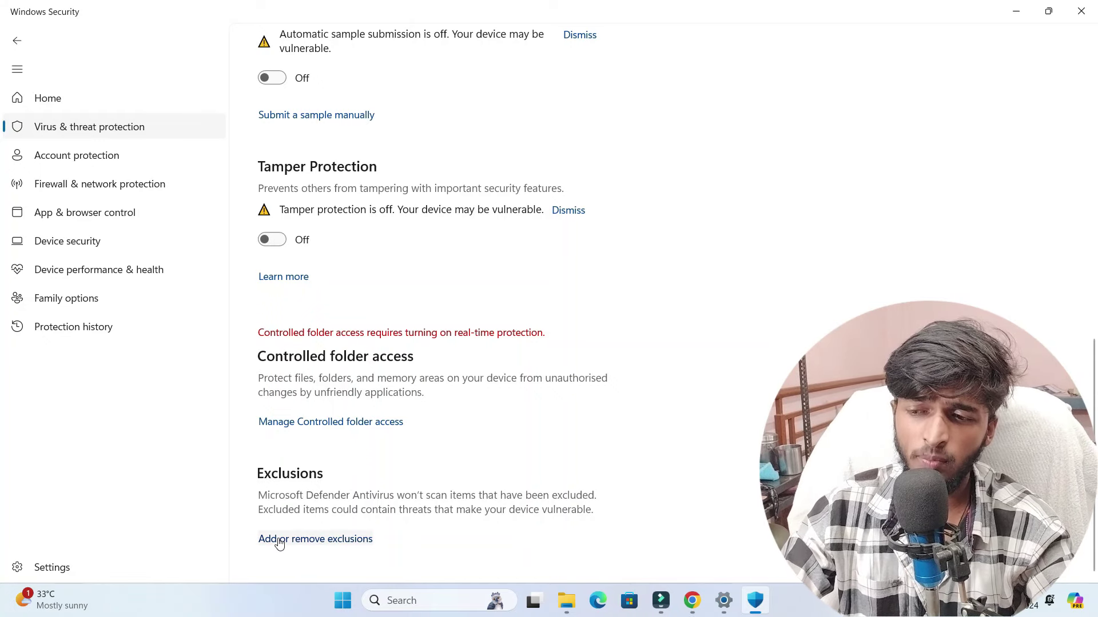
pyautogui.click(318, 539)
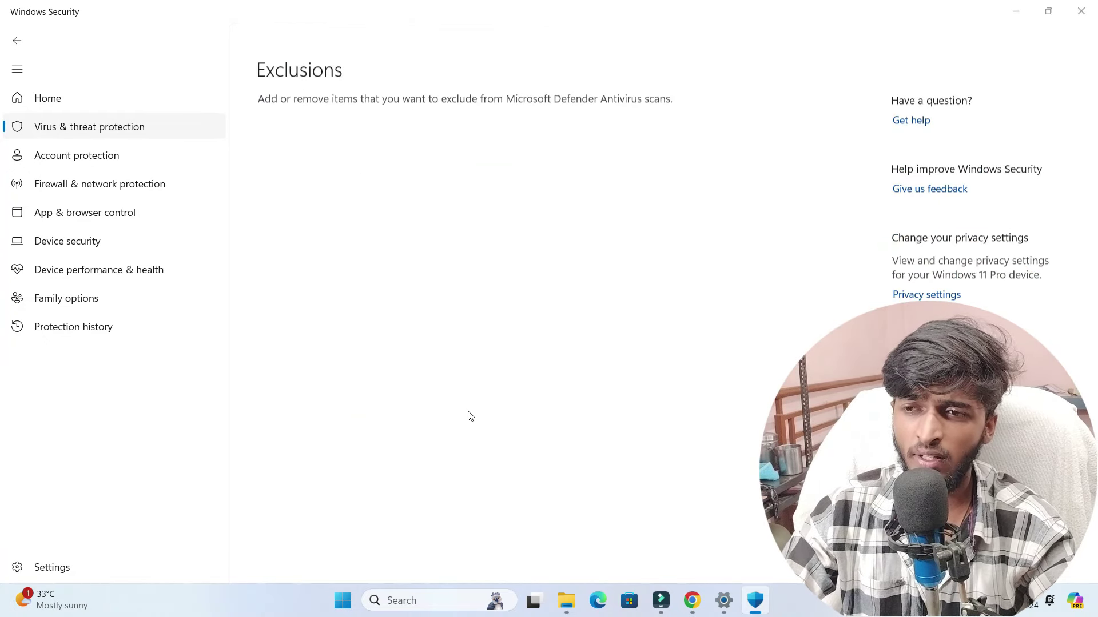
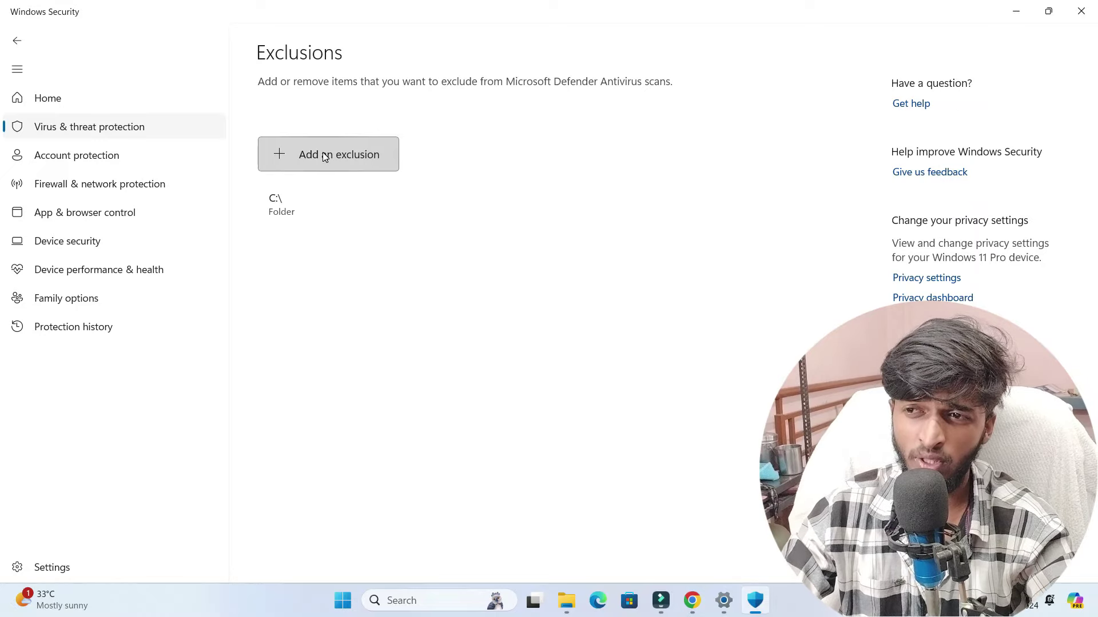
pyautogui.click(325, 155)
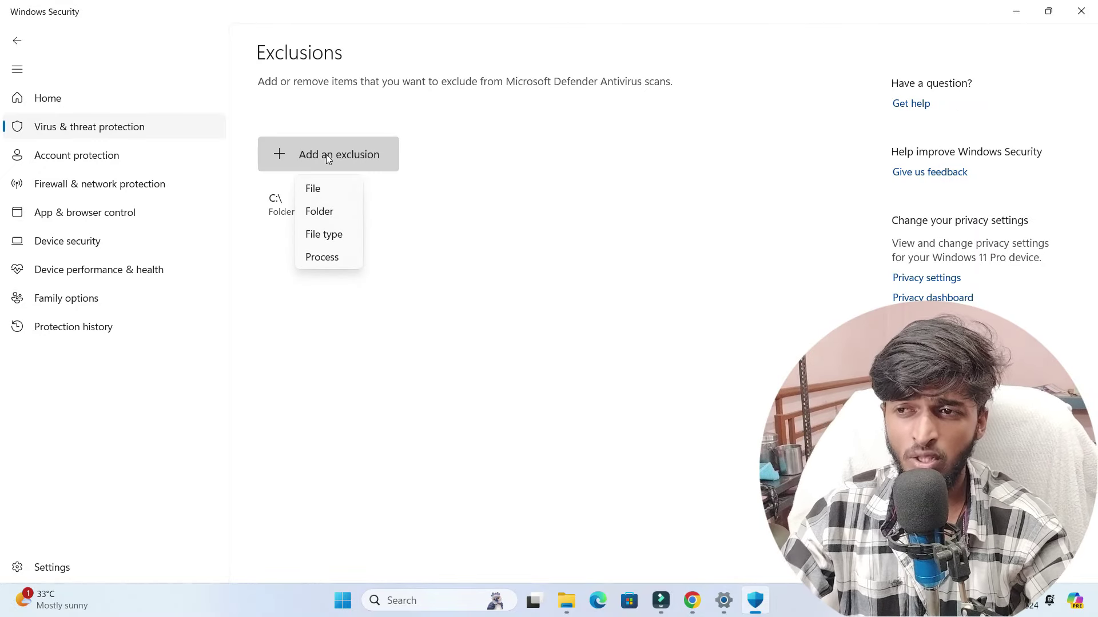
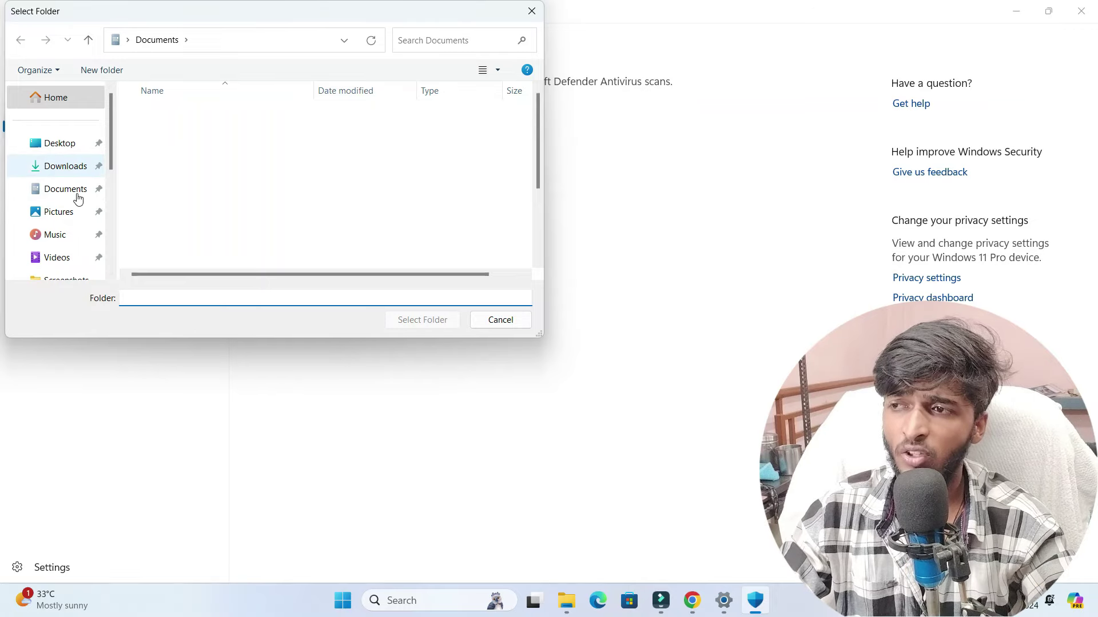
pyautogui.scroll(-4, 54, 171)
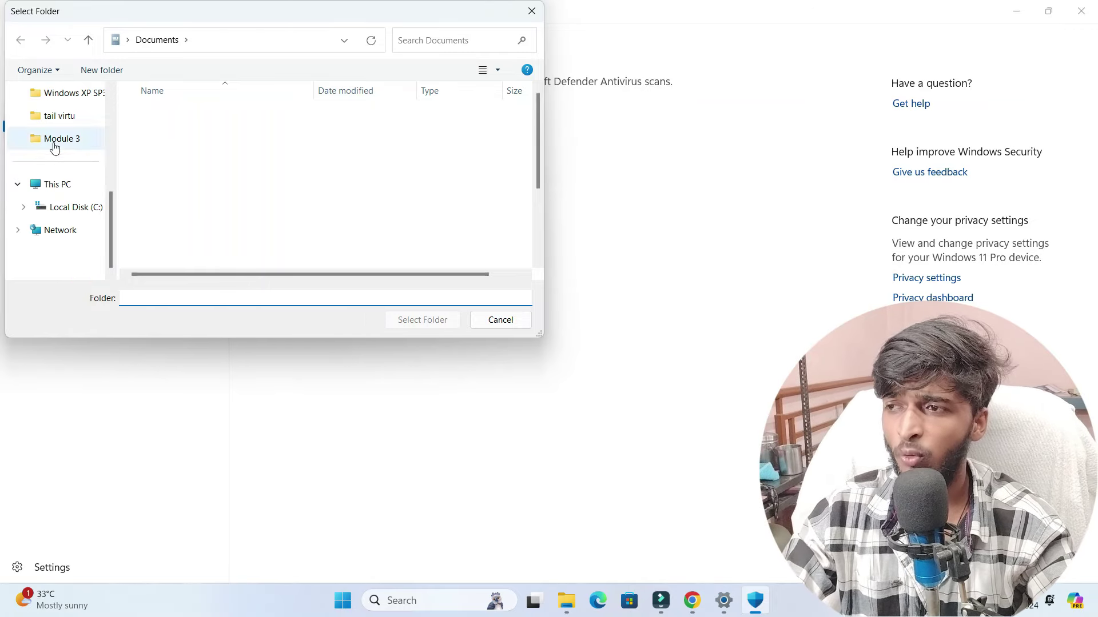
pyautogui.click(47, 185)
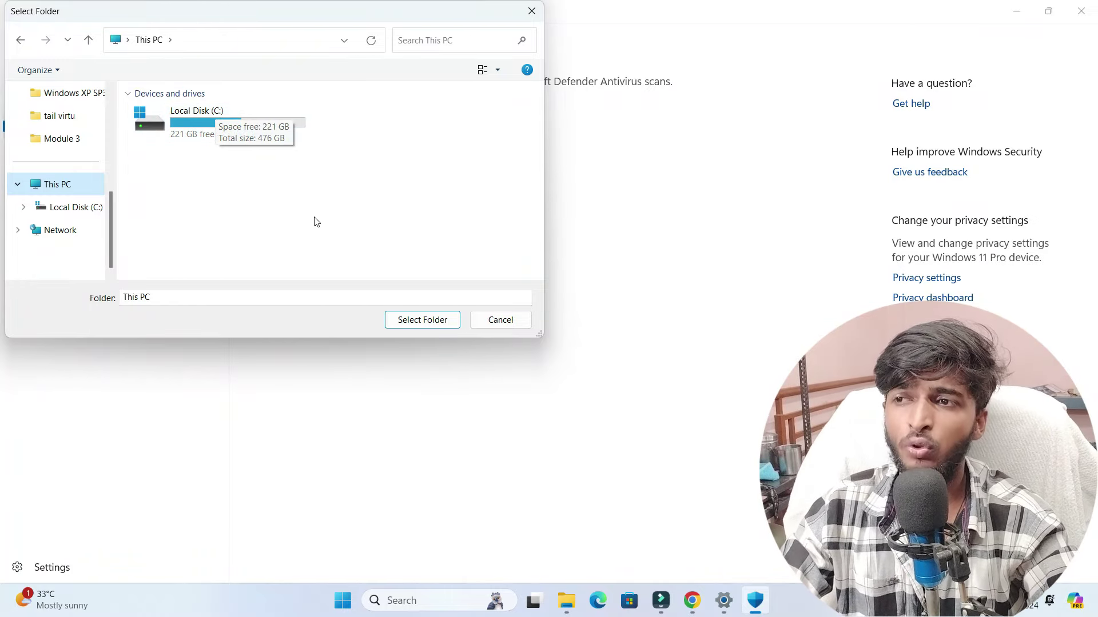
pyautogui.click(215, 119)
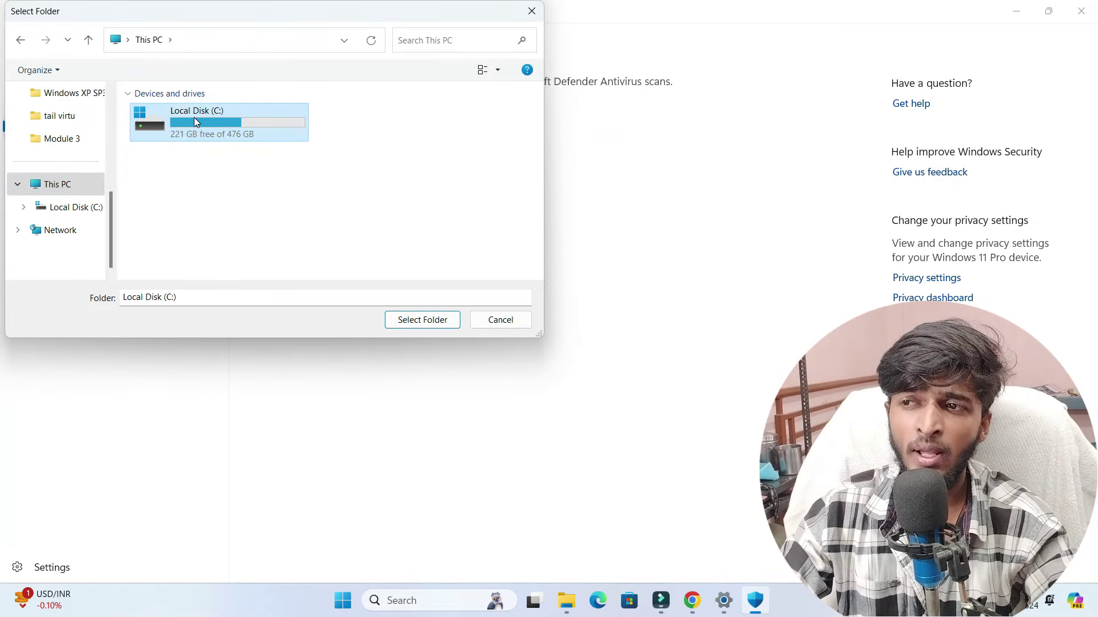
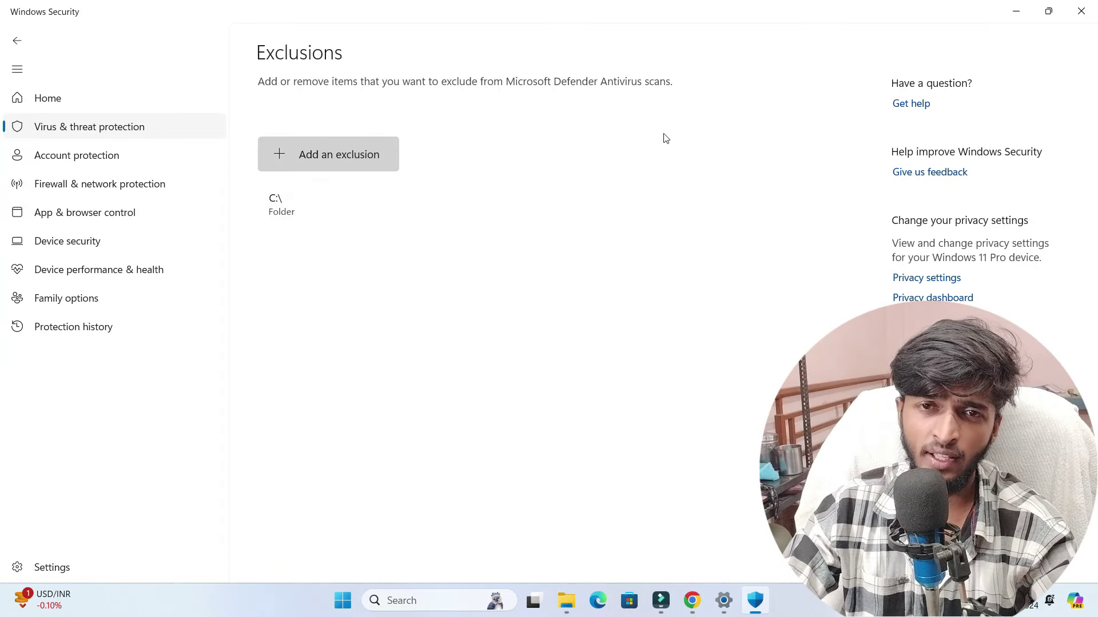
pyautogui.click(1082, 10)
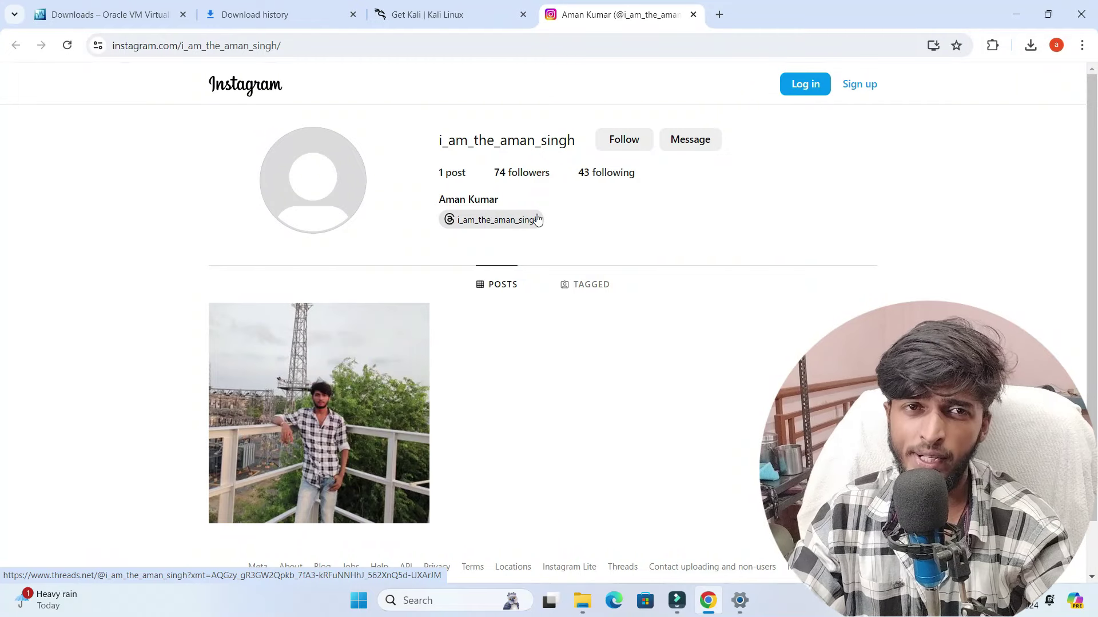
# - Delete the cancelled kali-linux-2024.2-virtualbox-amd64 (1).7z entry from Chrome's download history
pyautogui.click(297, 7)
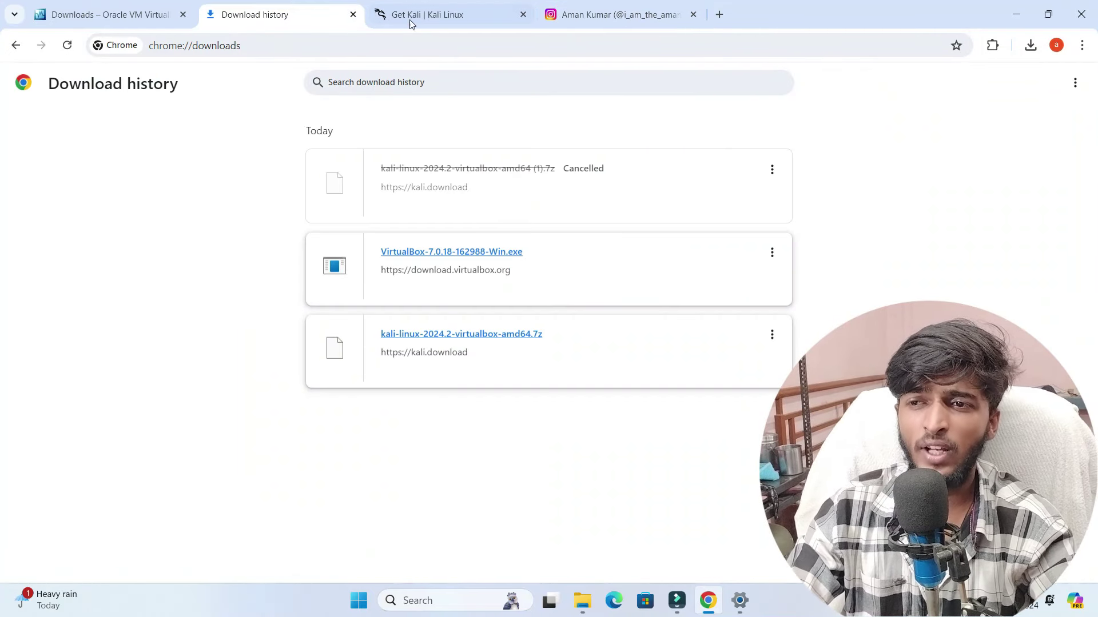
pyautogui.click(774, 168)
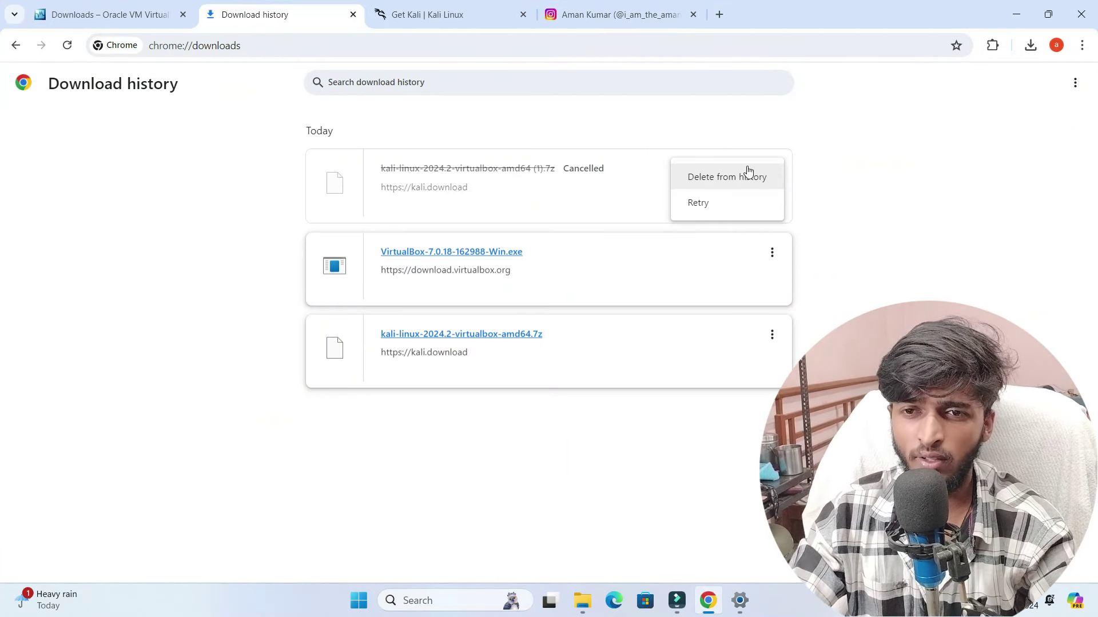
pyautogui.click(737, 182)
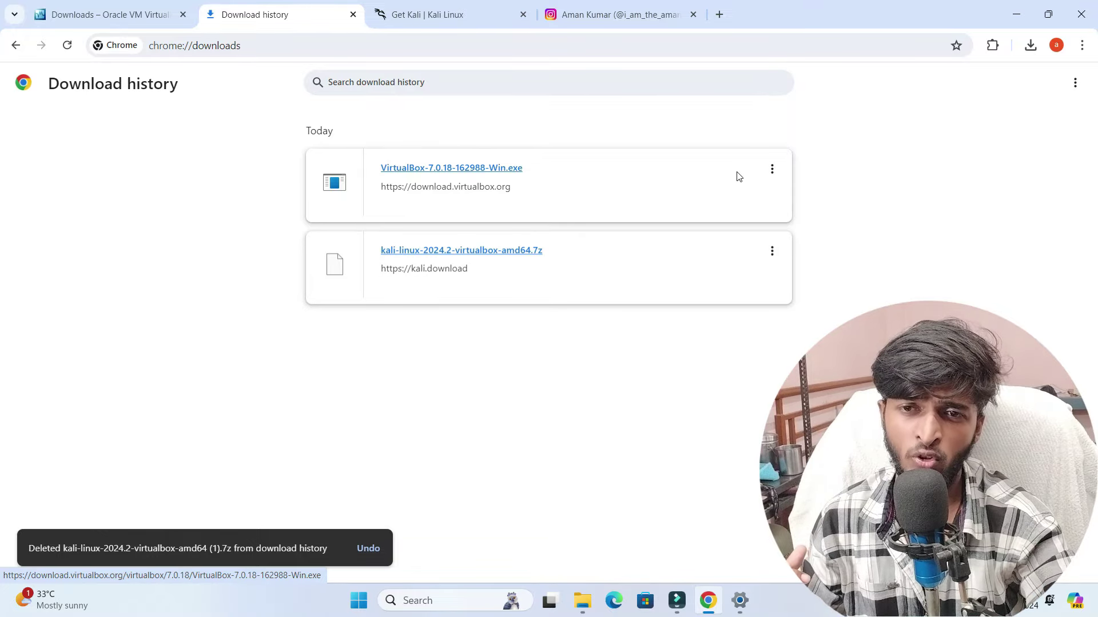
# - Show the downloaded VirtualBox-7.0.18-162988-Win.exe installer in the Downloads folder
pyautogui.click(772, 171)
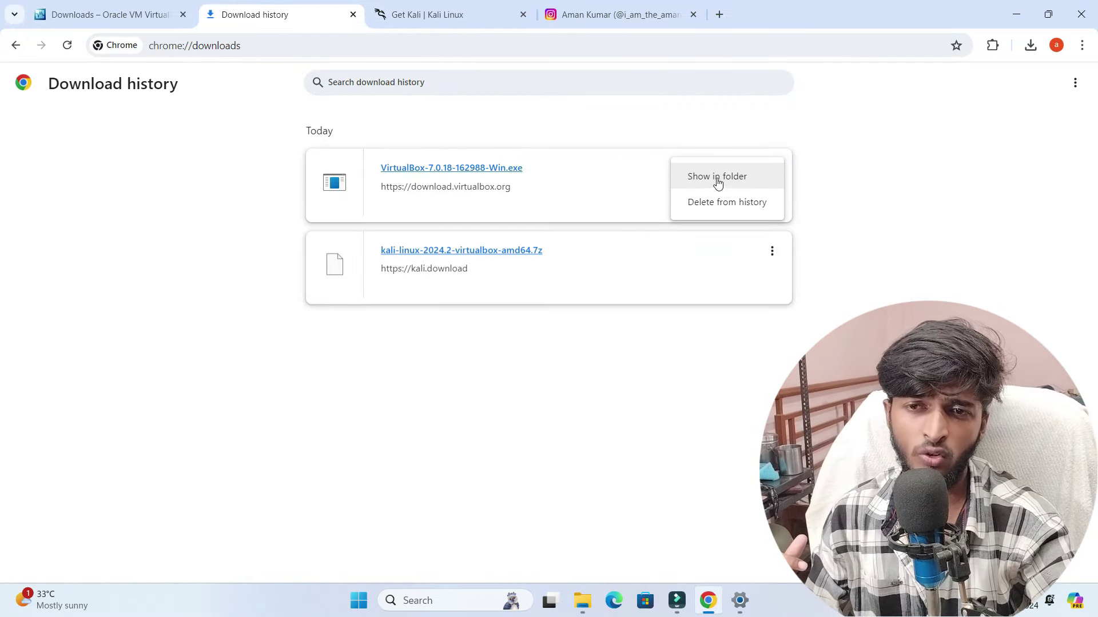
pyautogui.click(717, 178)
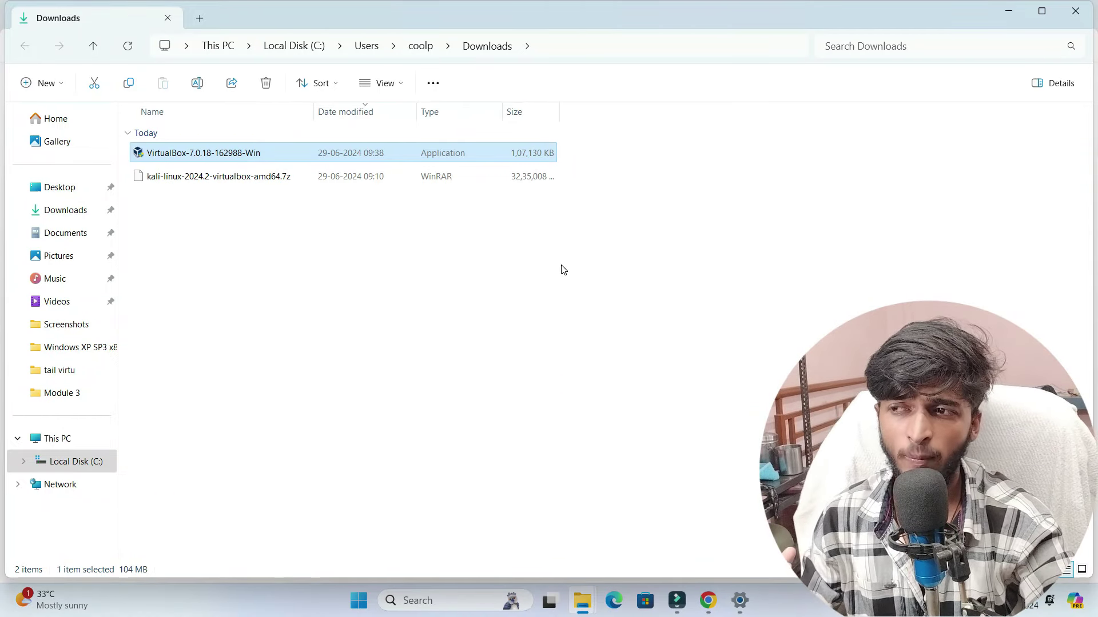
pyautogui.click(53, 213)
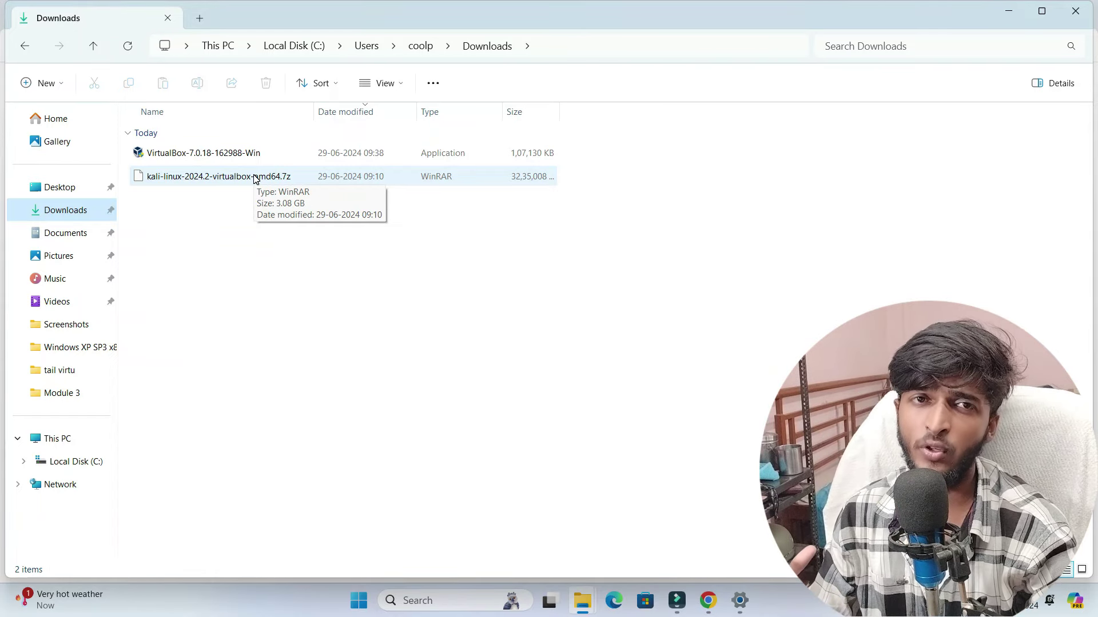
# - Install Oracle VM VirtualBox 7.0.18 from the downloaded installer with default features, accepting the network and Python dependency notices, and start it after installation
pyautogui.doubleClick(178, 156)
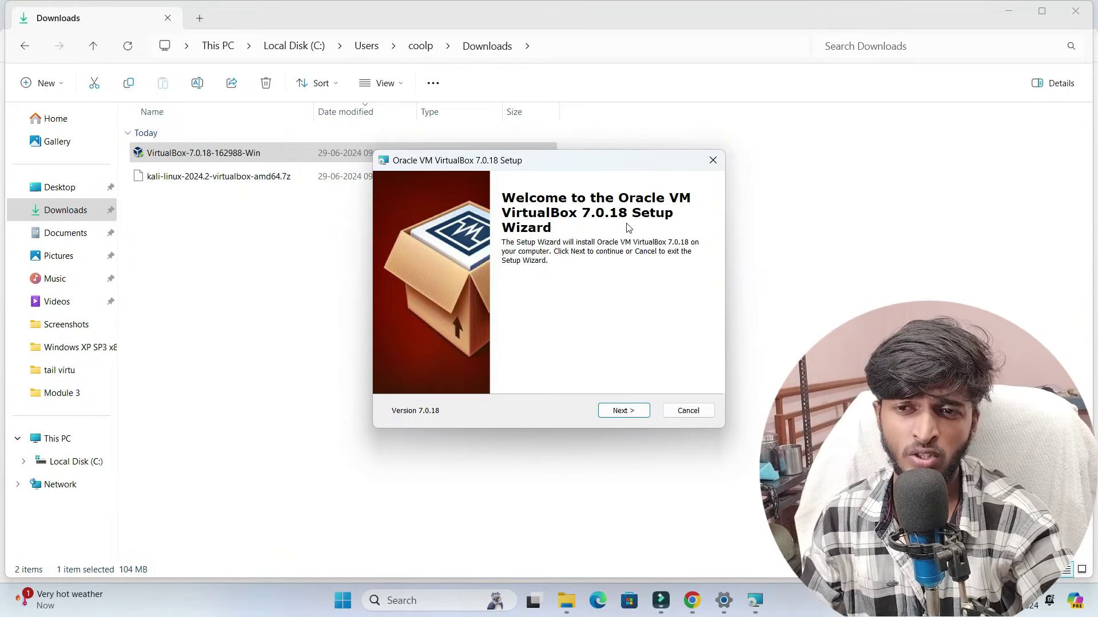
pyautogui.click(623, 411)
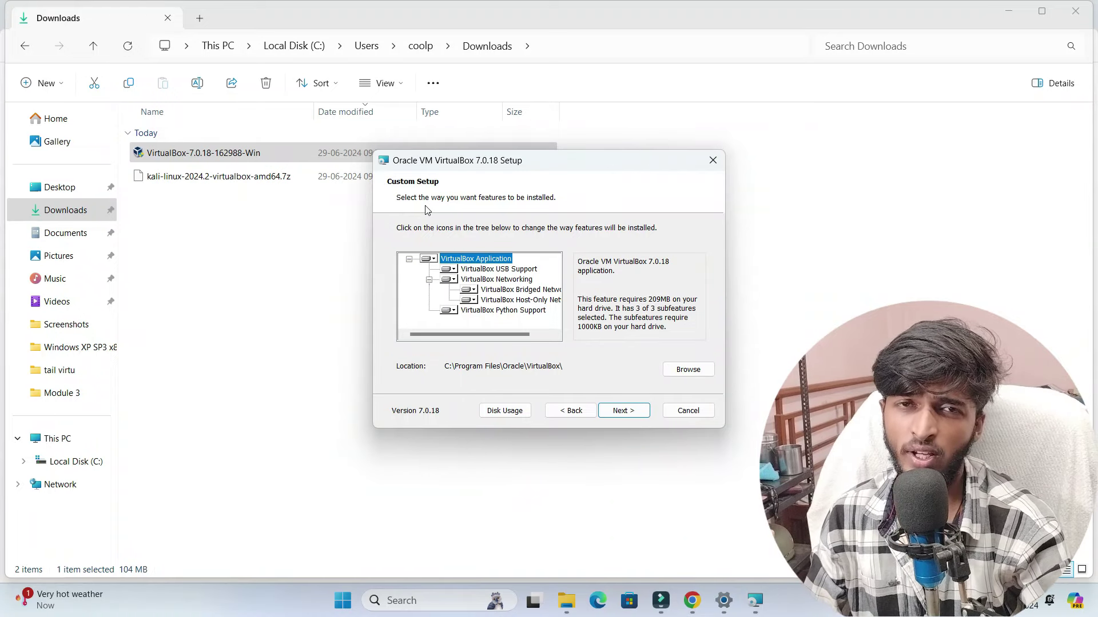
pyautogui.click(623, 411)
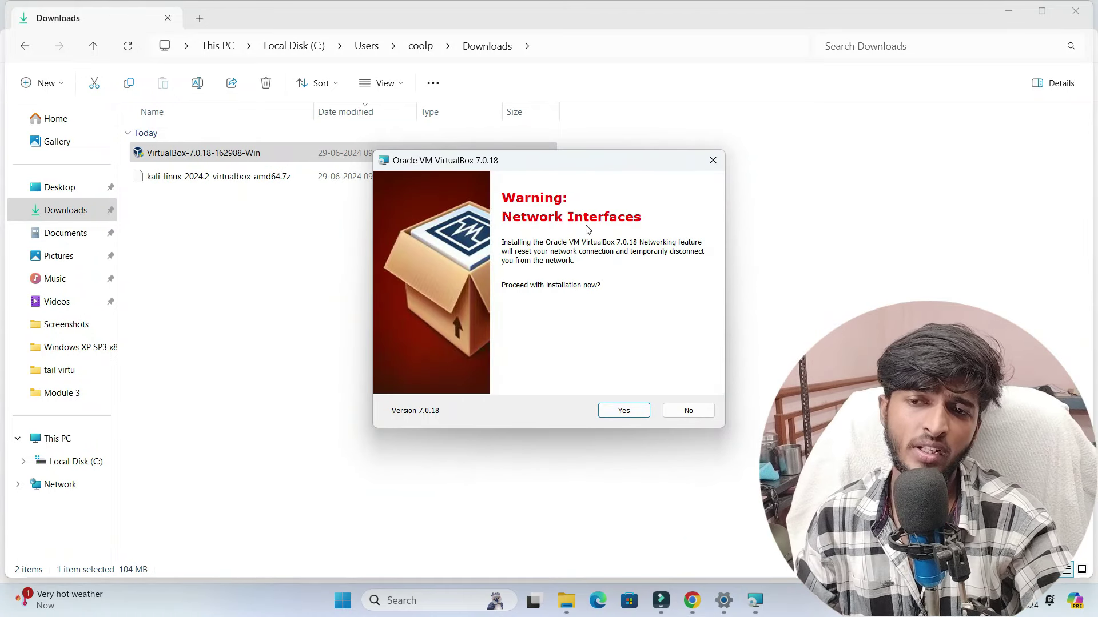
pyautogui.click(622, 412)
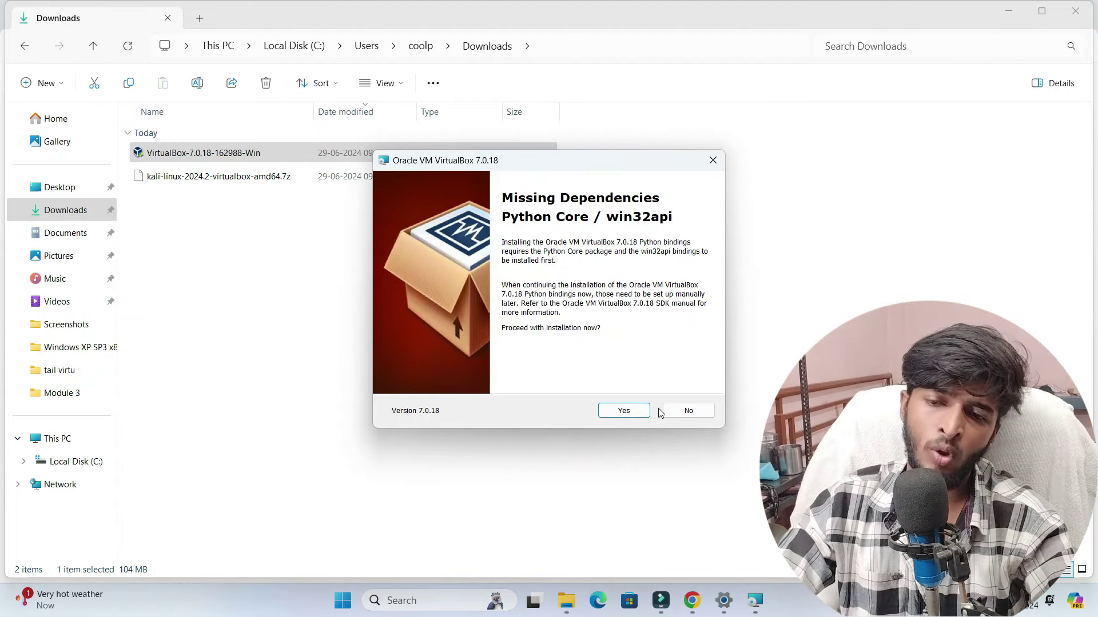
pyautogui.click(629, 410)
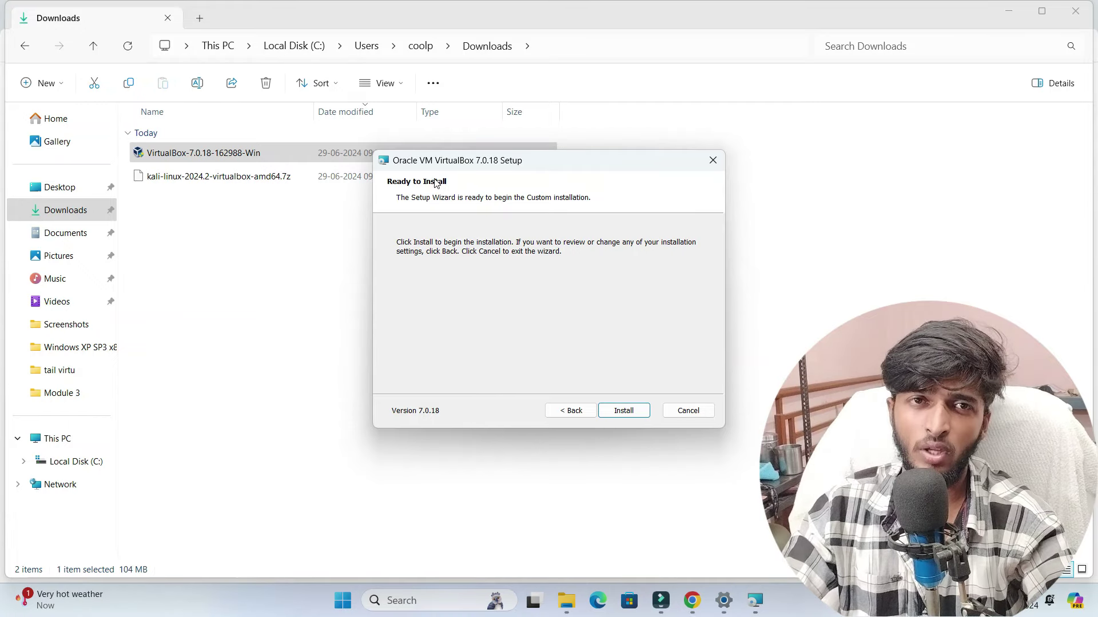
pyautogui.click(626, 410)
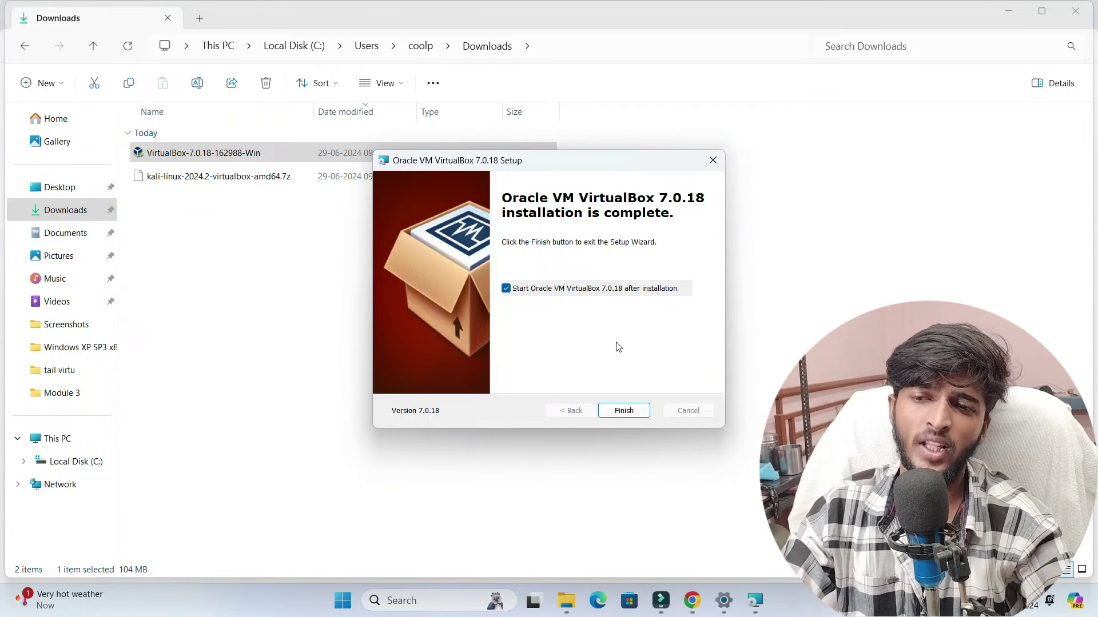
pyautogui.click(625, 411)
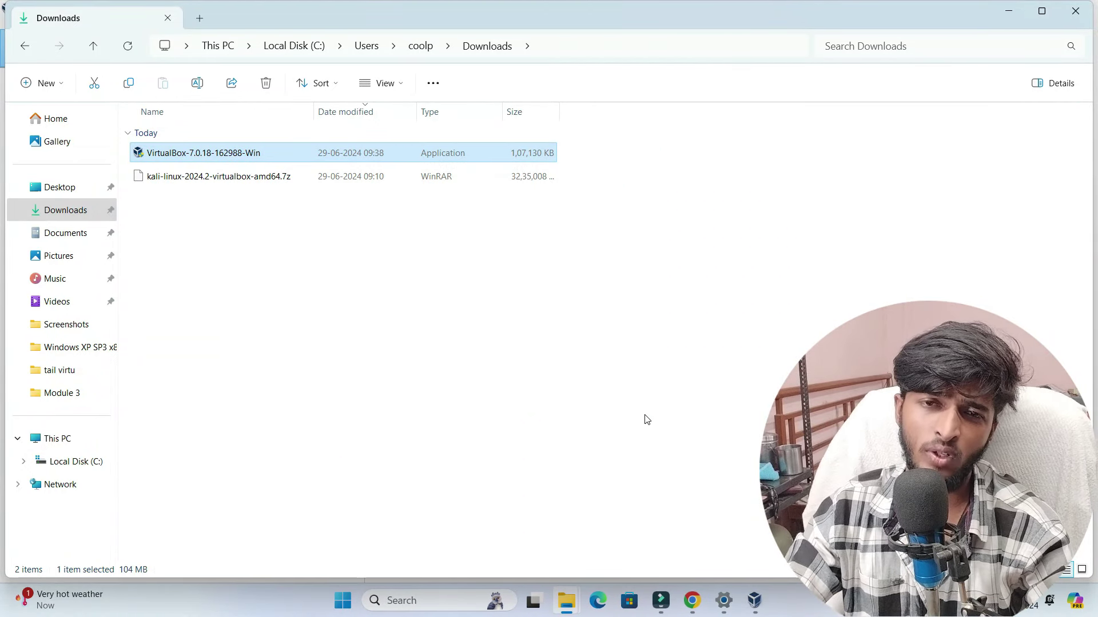
# - Close Oracle VM VirtualBox Manager and minimise the File Explorer and Chrome windows to show the desktop
pyautogui.click(1008, 11)
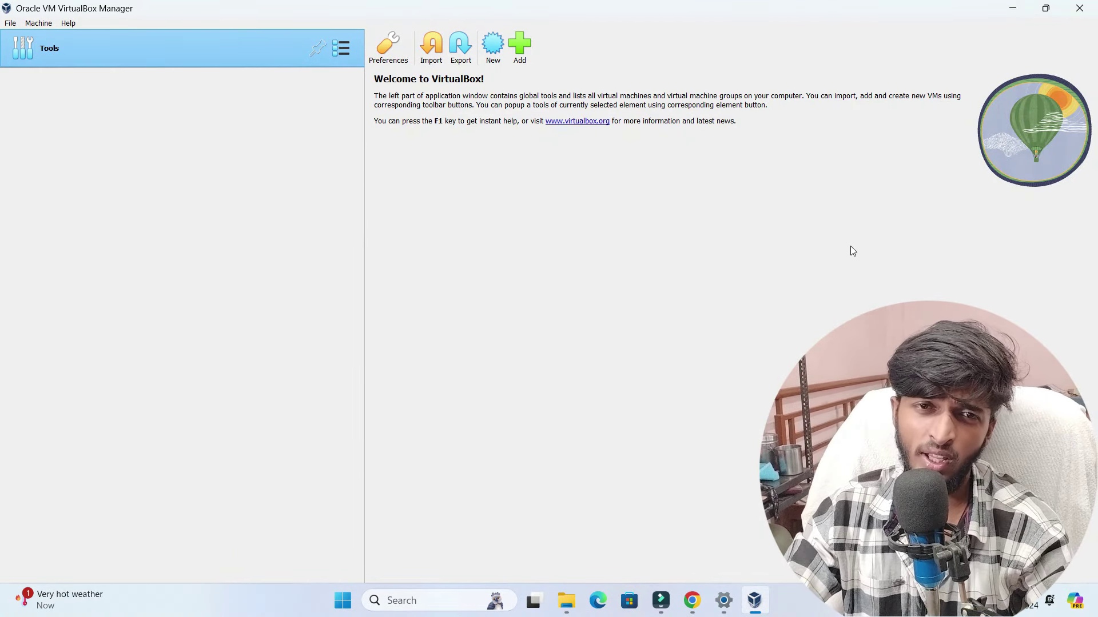
pyautogui.click(1078, 9)
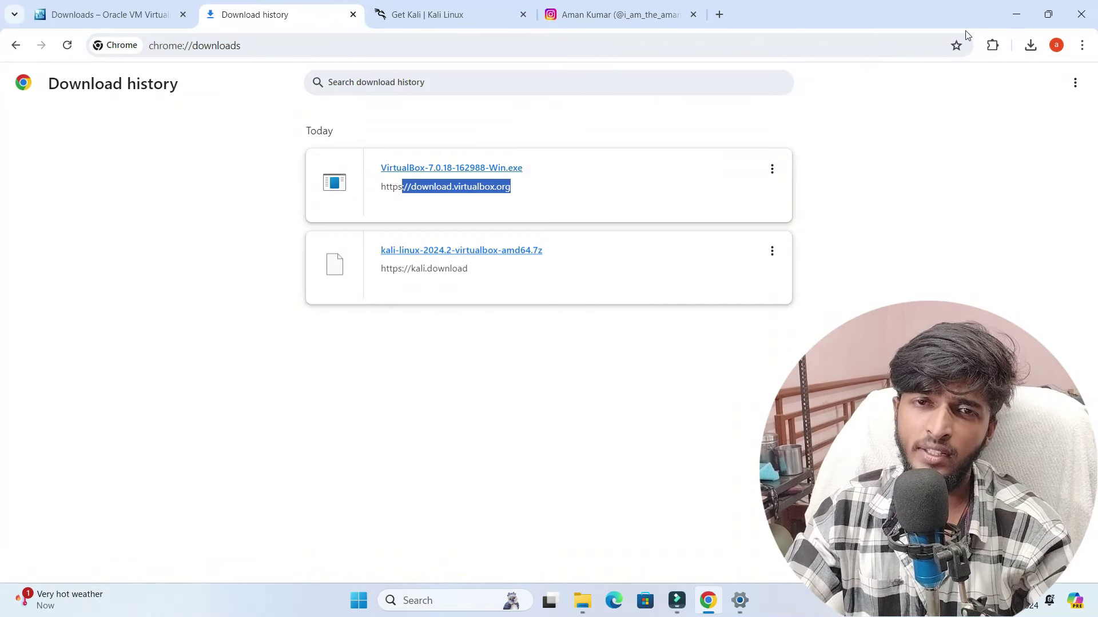
pyautogui.click(1018, 16)
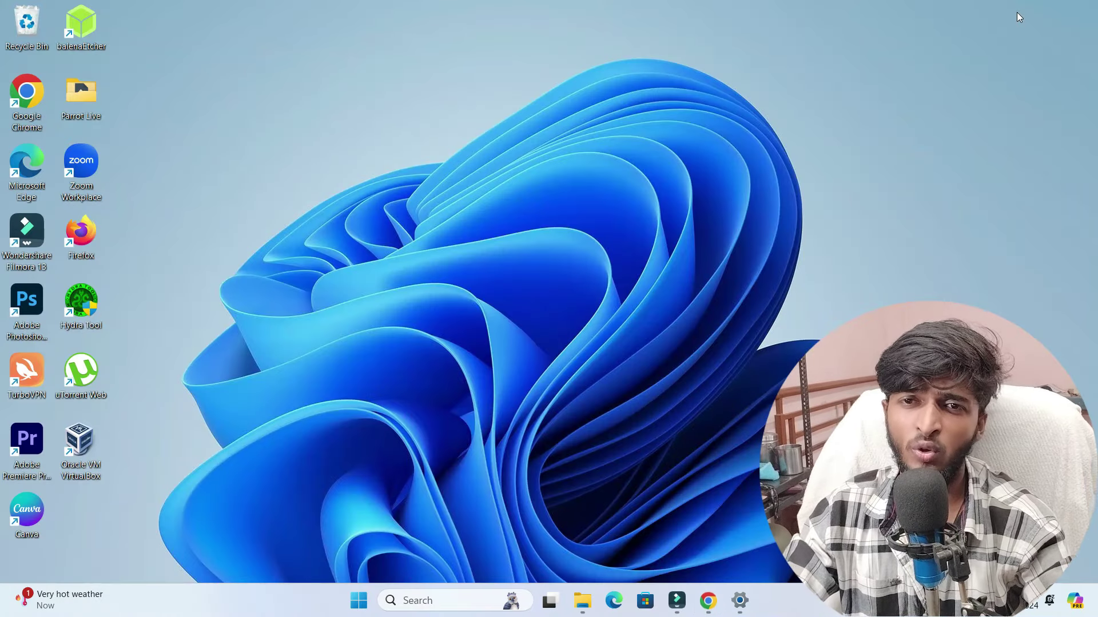
pyautogui.rightClick(461, 250)
pyautogui.click(515, 313)
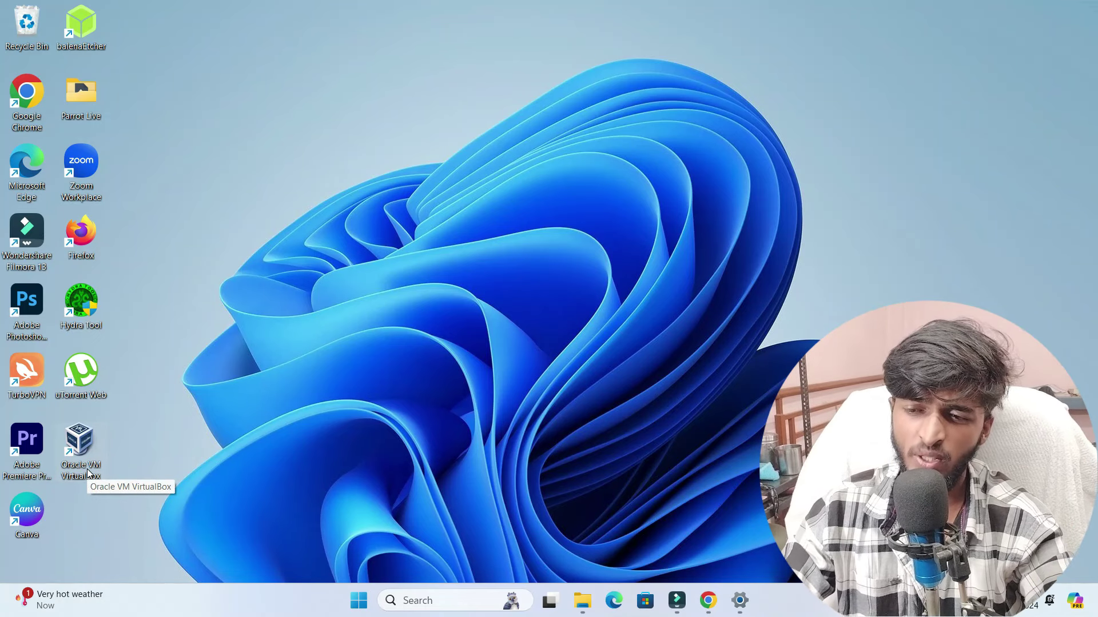
# - Search Windows for "virtua" and launch Oracle VM VirtualBox
pyautogui.click(458, 601)
pyautogui.write('virtua')
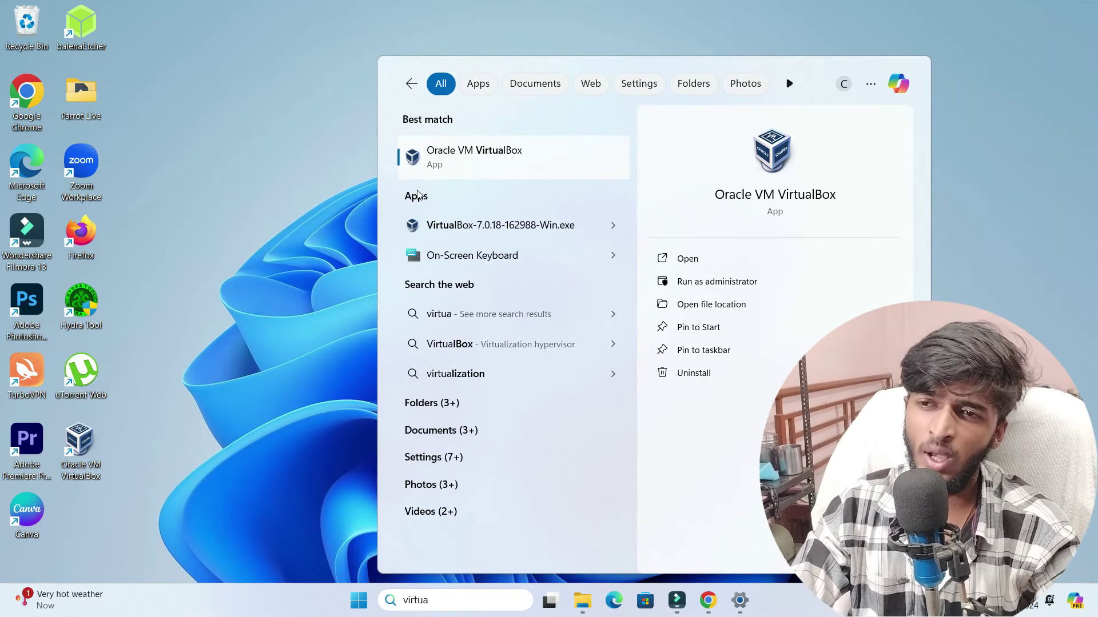
pyautogui.click(456, 153)
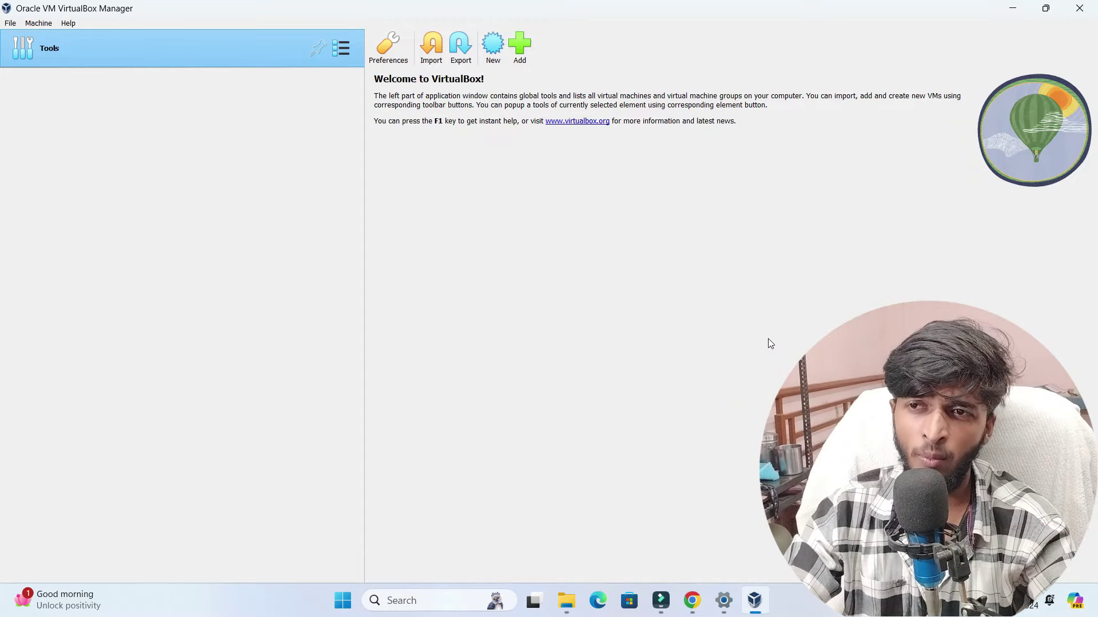
# - Minimise VirtualBox Manager and switch to the Downloads folder in File Explorer
pyautogui.click(1011, 9)
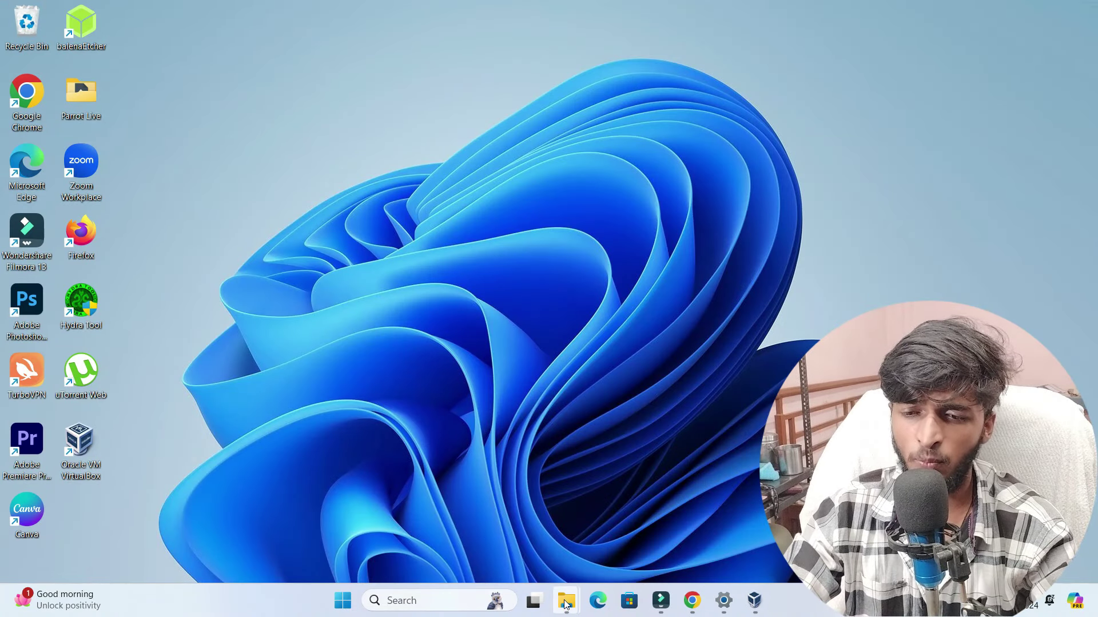
pyautogui.moveTo(567, 599)
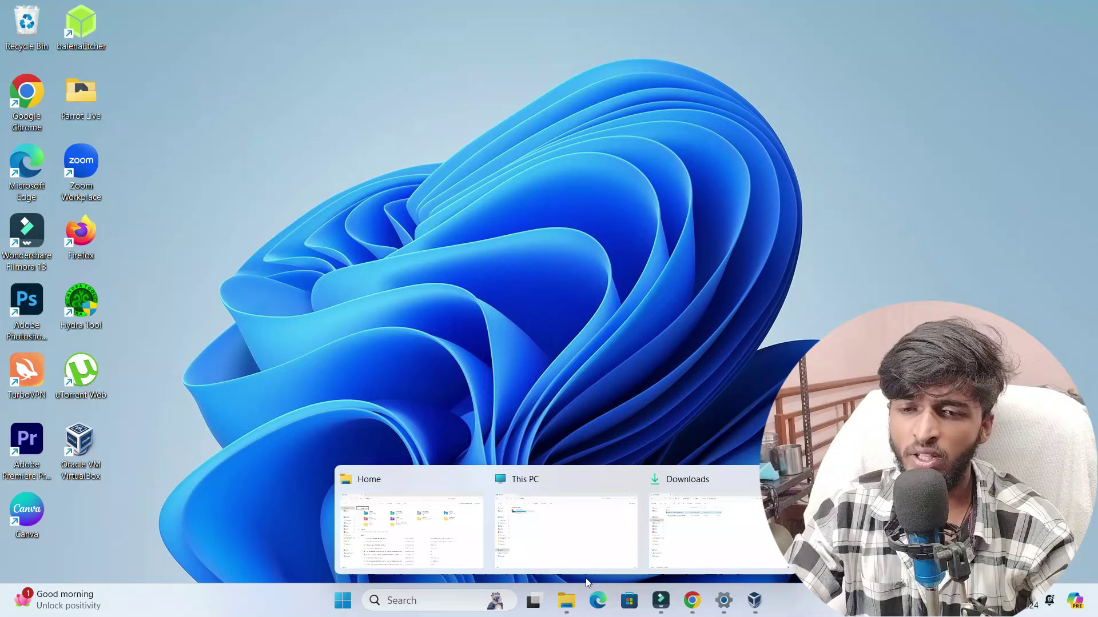
pyautogui.click(704, 534)
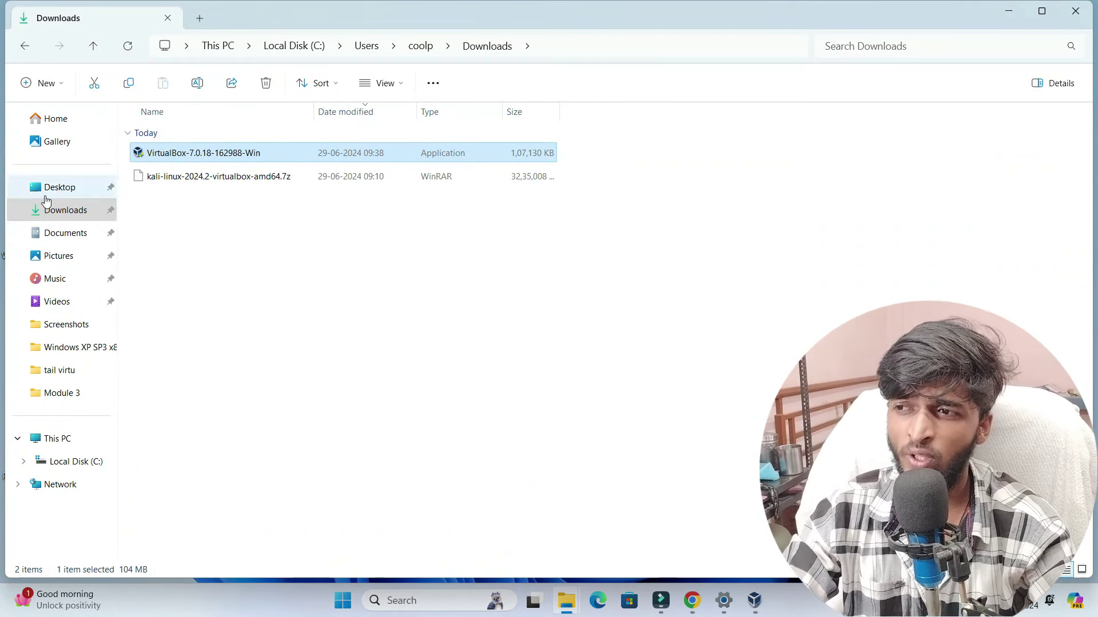
pyautogui.click(74, 211)
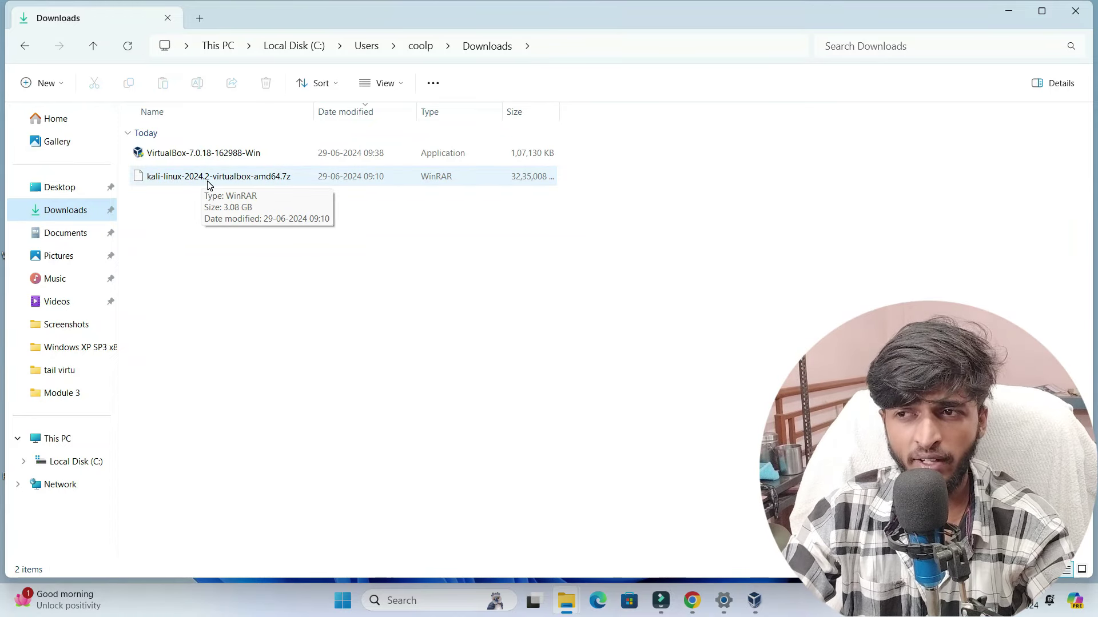
pyautogui.click(180, 235)
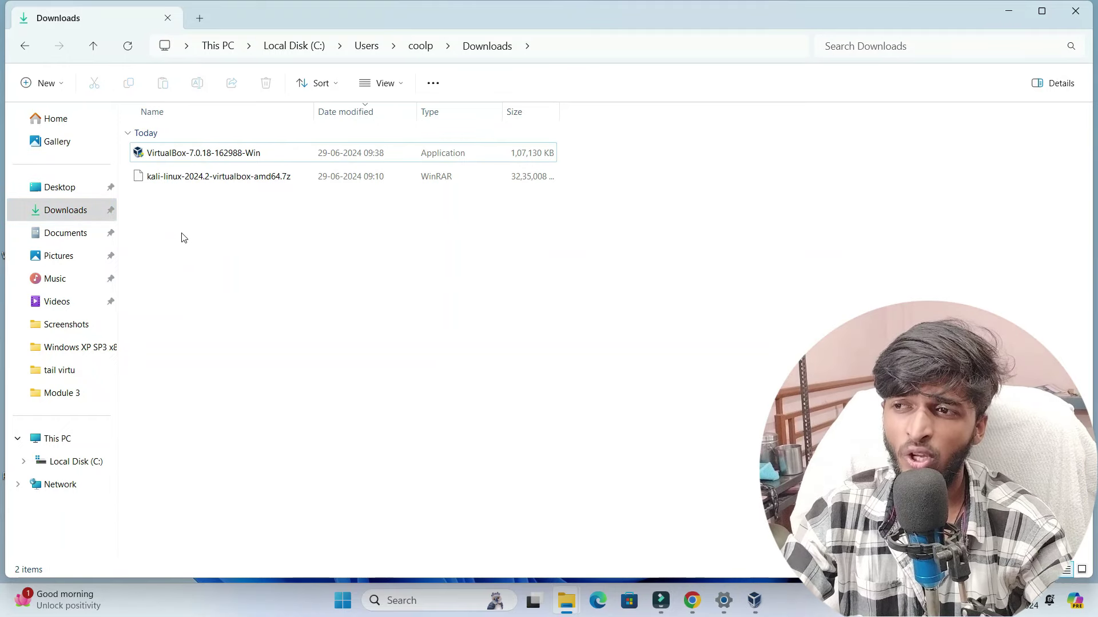
pyautogui.click(206, 181)
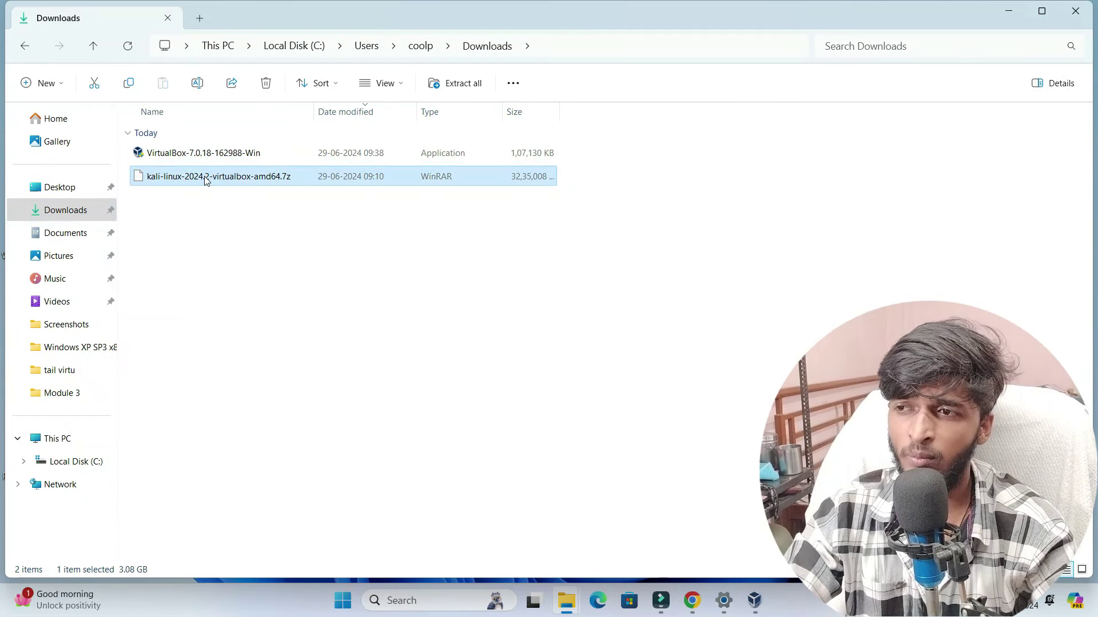
pyautogui.rightClick(208, 182)
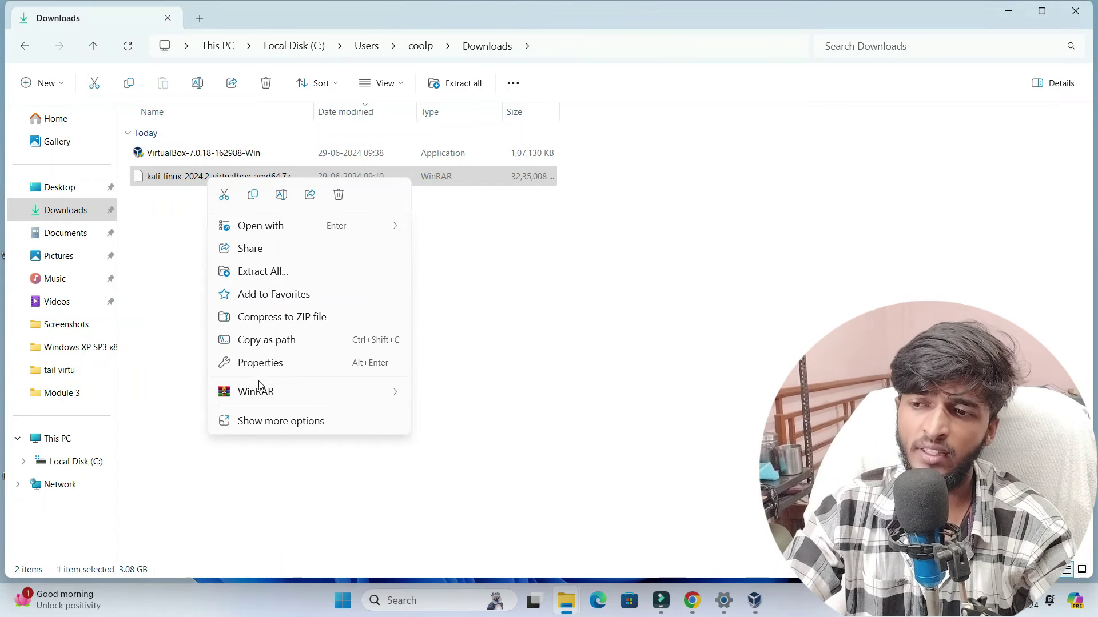
pyautogui.moveTo(276, 393)
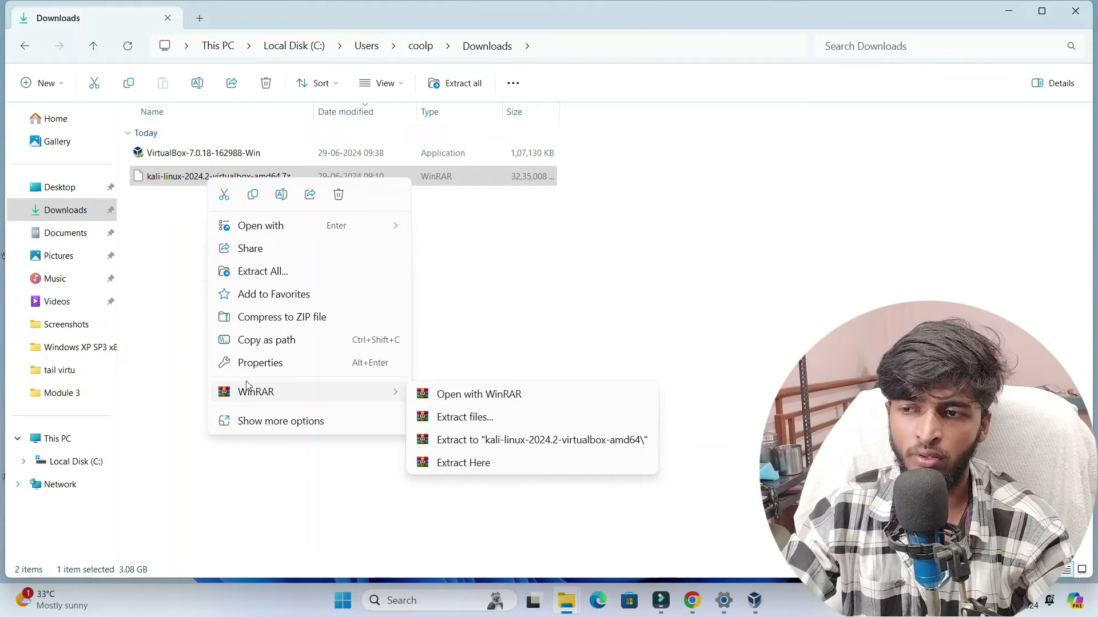
pyautogui.click(350, 294)
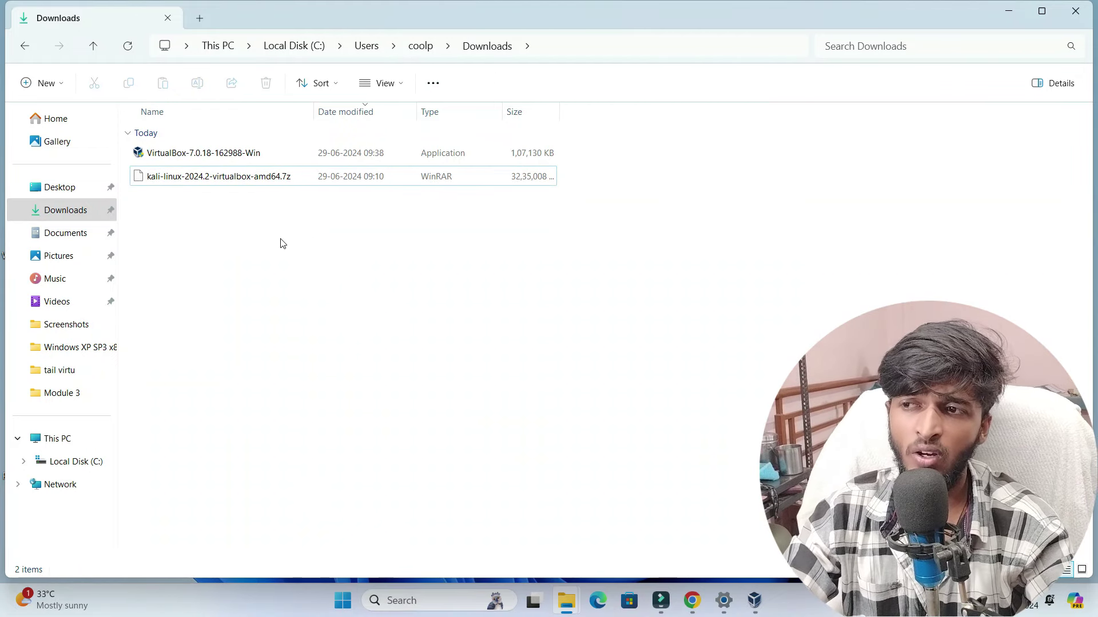
# - Extract the kali-linux-2024.2-virtualbox-amd64.7z archive directly into the Downloads folder with WinRAR
pyautogui.click(193, 178)
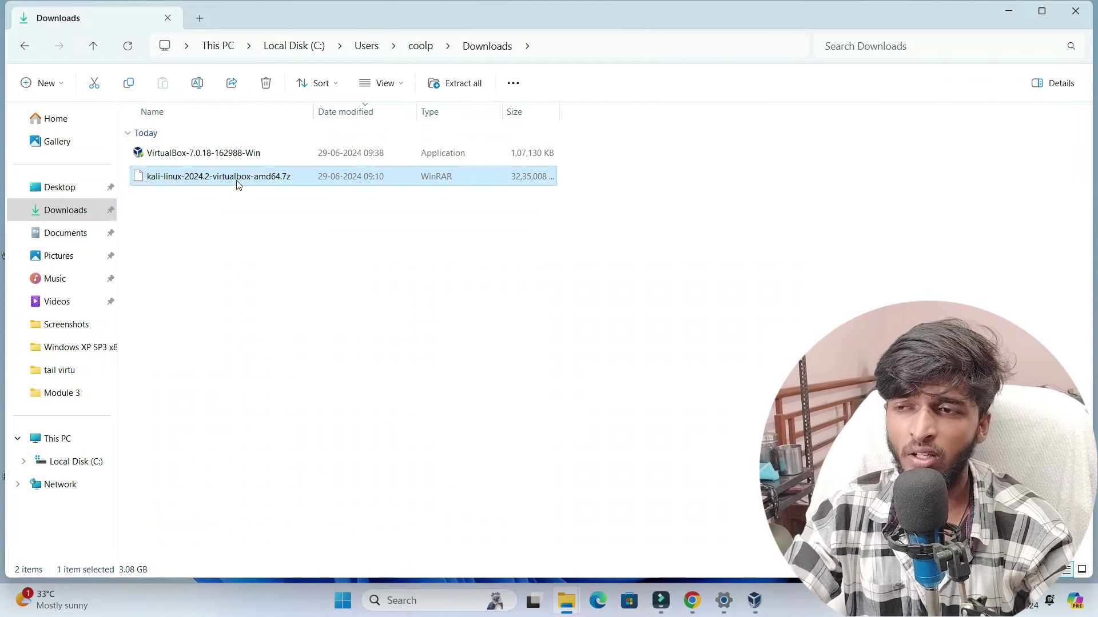
pyautogui.rightClick(275, 183)
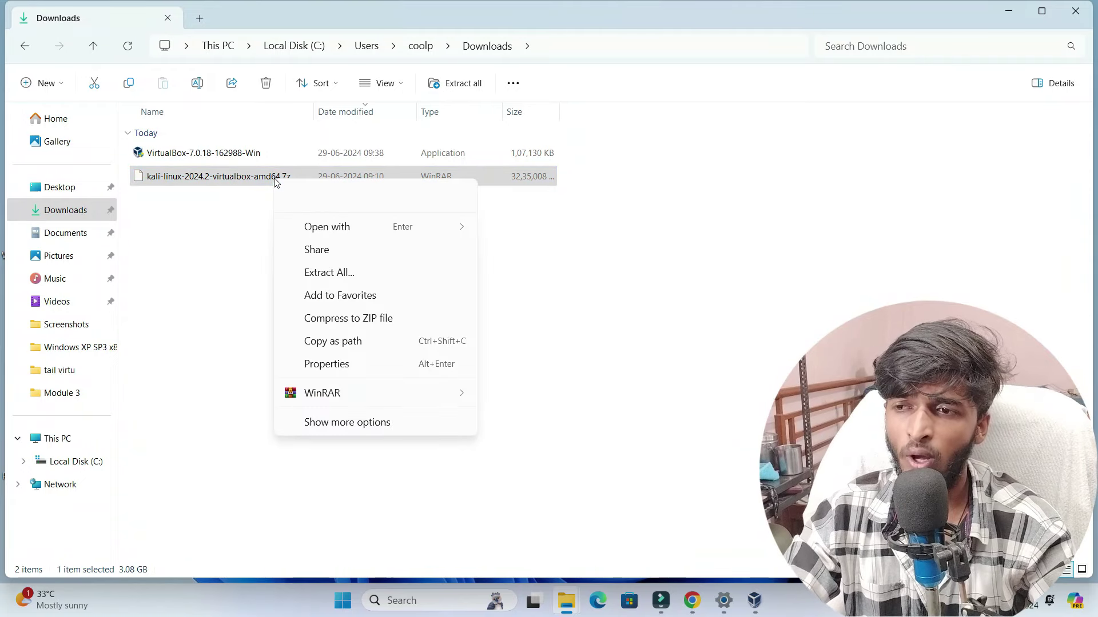
pyautogui.moveTo(358, 397)
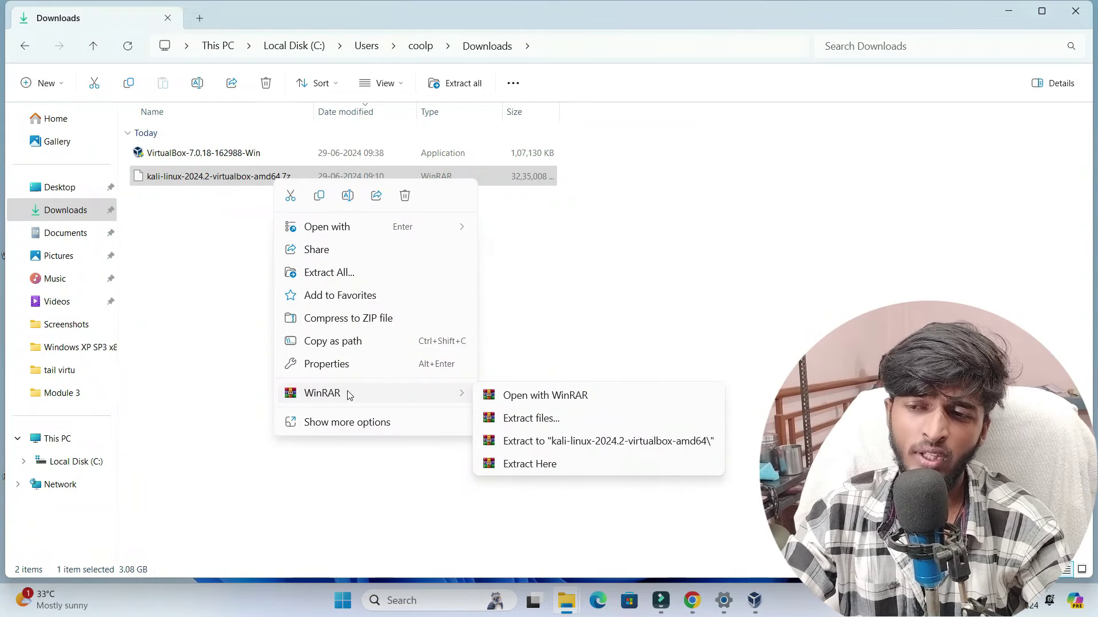
pyautogui.click(535, 465)
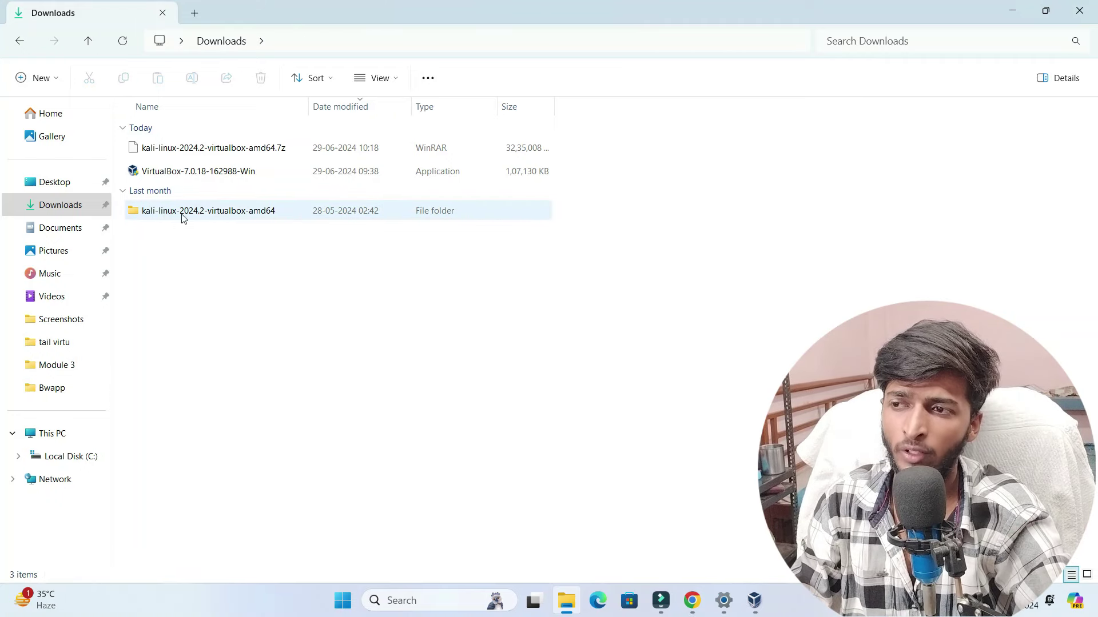
# - Check the size of the kali-linux-2024.2-virtualbox-amd64.7z archive in its properties
pyautogui.click(197, 151)
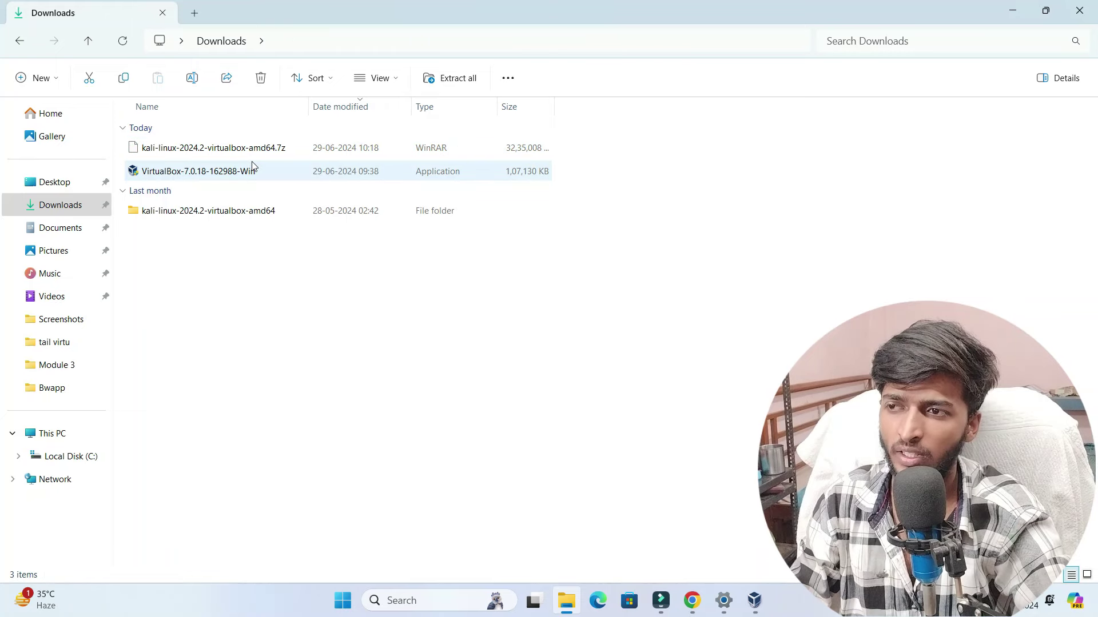
pyautogui.rightClick(269, 149)
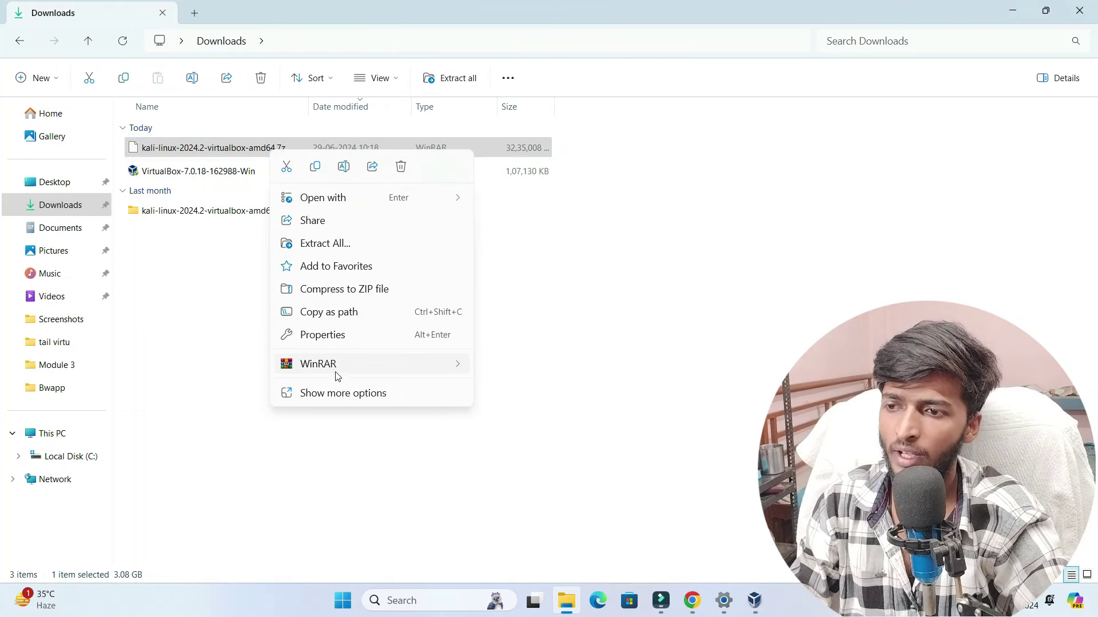
pyautogui.click(323, 335)
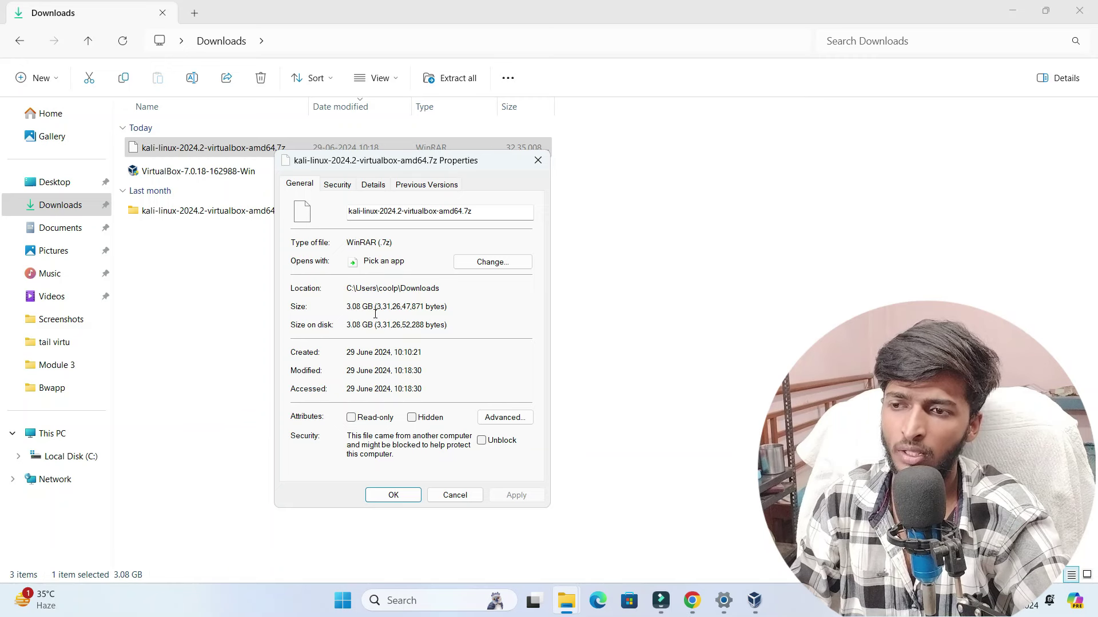
pyautogui.click(538, 160)
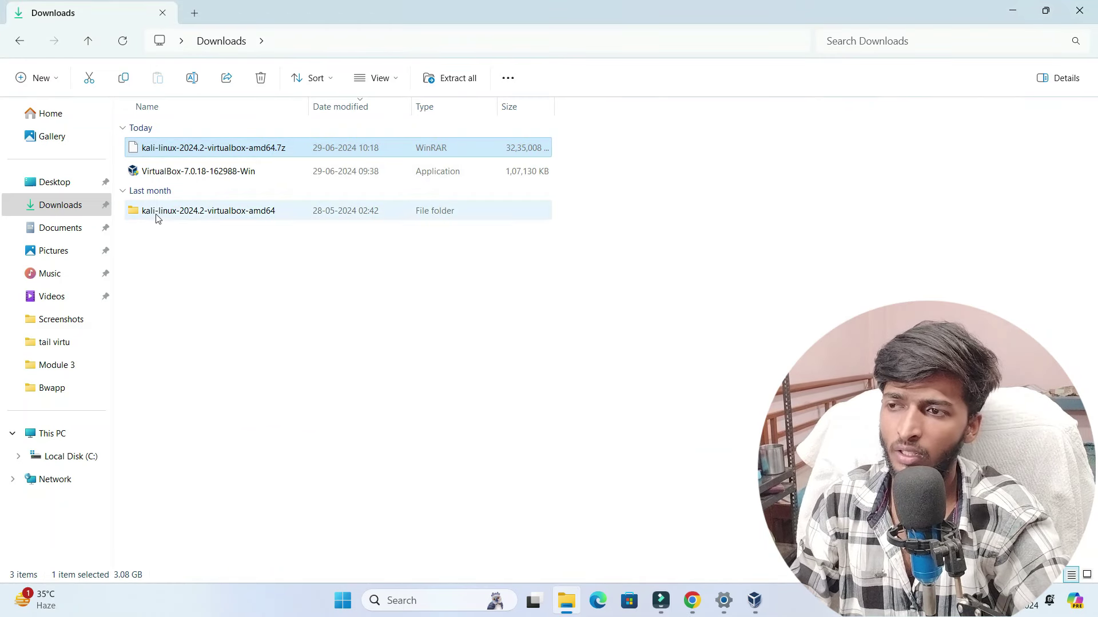
# - Check the size of the extracted kali-linux-2024.2-virtualbox-amd64 folder in its properties and view the files inside it
pyautogui.click(217, 214)
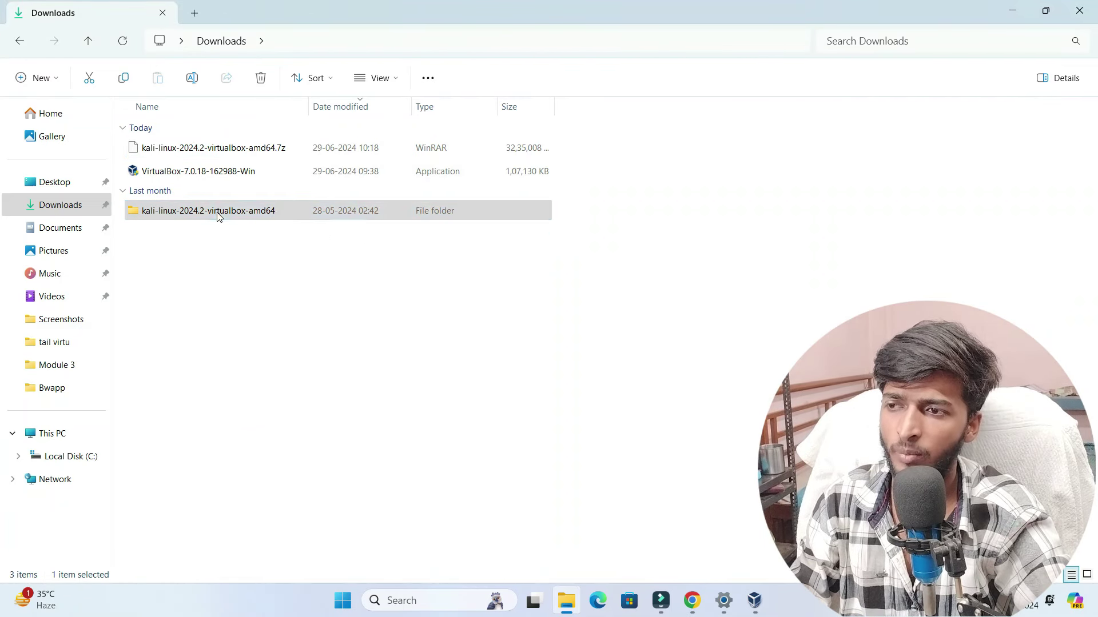
pyautogui.rightClick(218, 215)
pyautogui.click(260, 403)
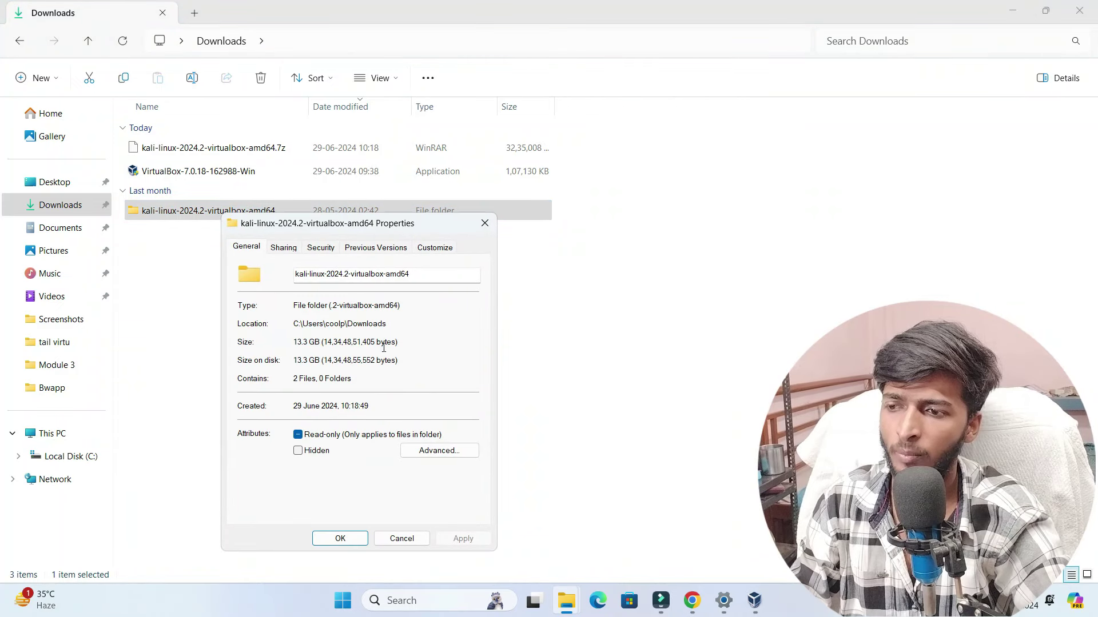
pyautogui.click(484, 225)
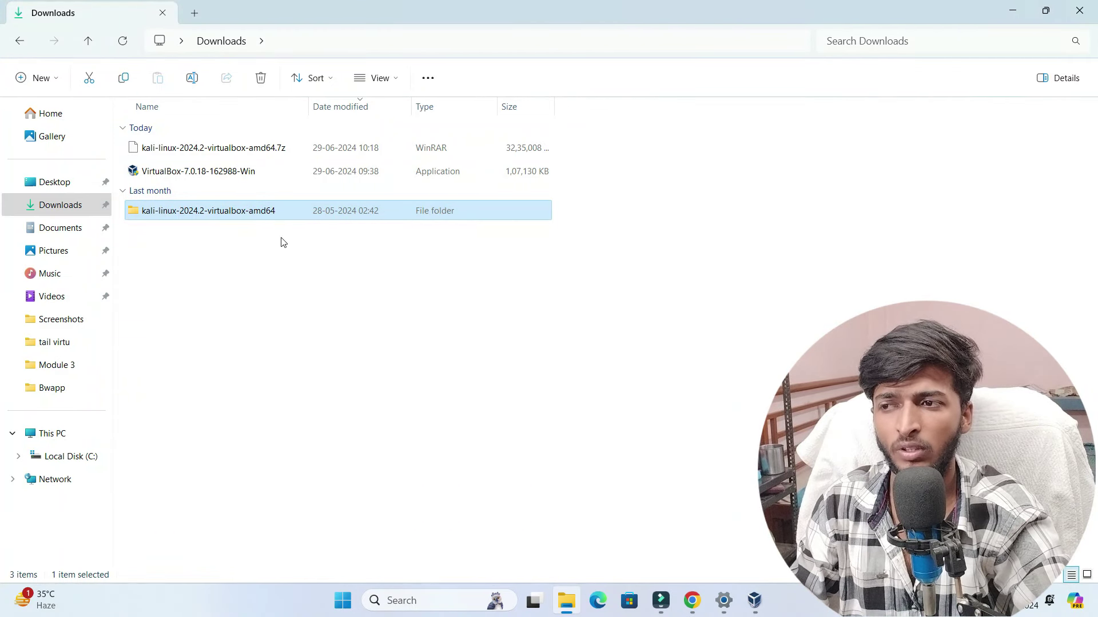
pyautogui.doubleClick(287, 211)
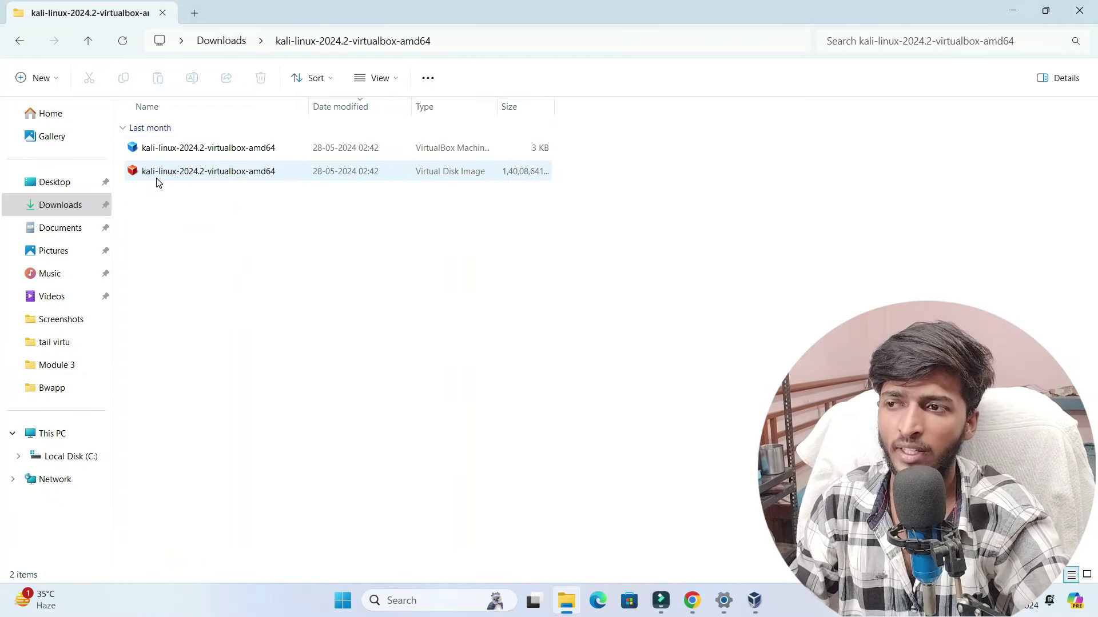
pyautogui.click(90, 48)
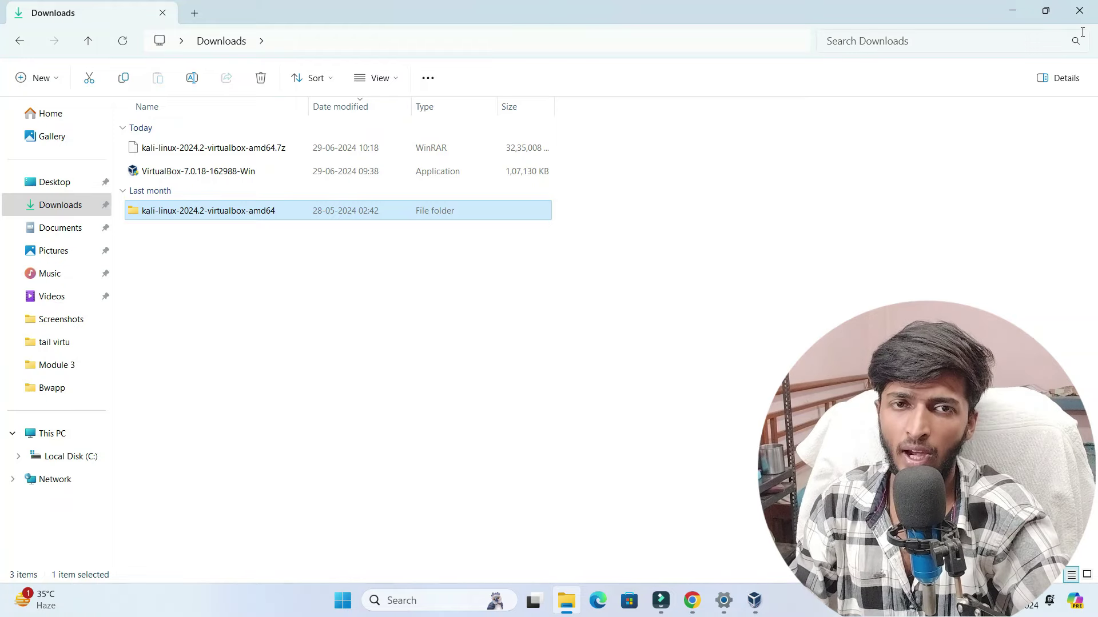
# - Switch to VirtualBox Manager and add the existing machine file kali-linux-2024.2-virtualbox-amd64 from its extracted folder in Downloads
pyautogui.click(1013, 9)
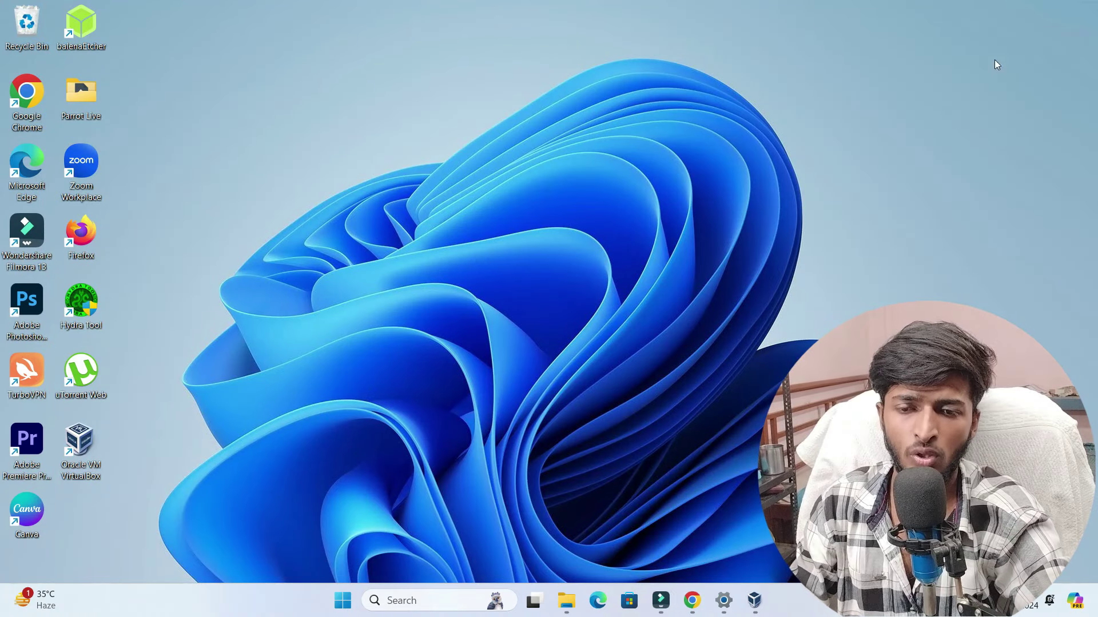
pyautogui.click(756, 598)
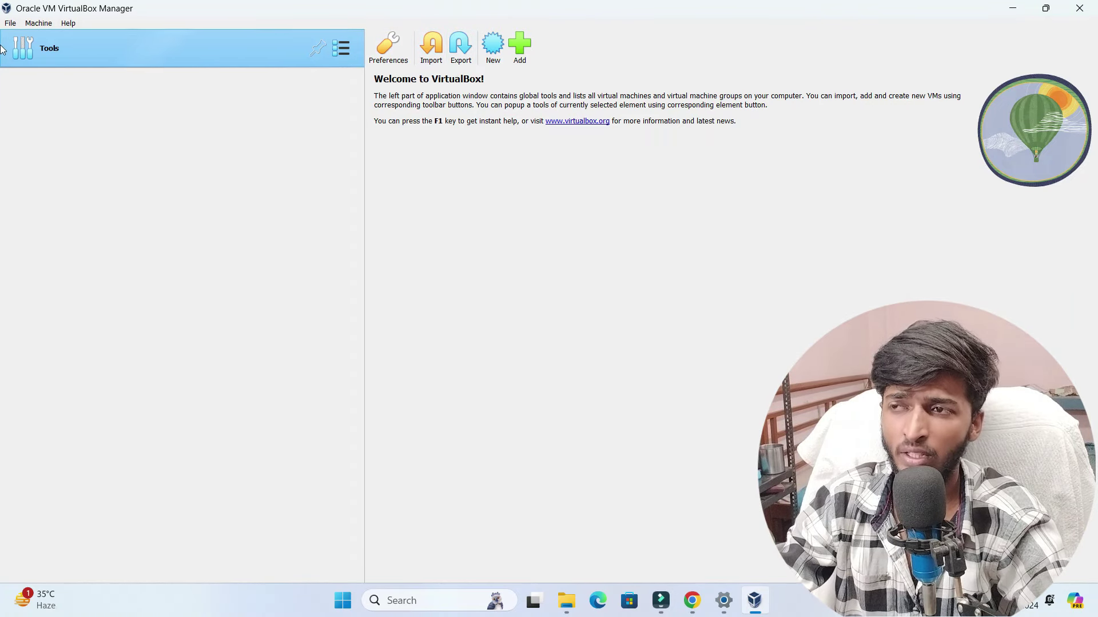
pyautogui.click(32, 25)
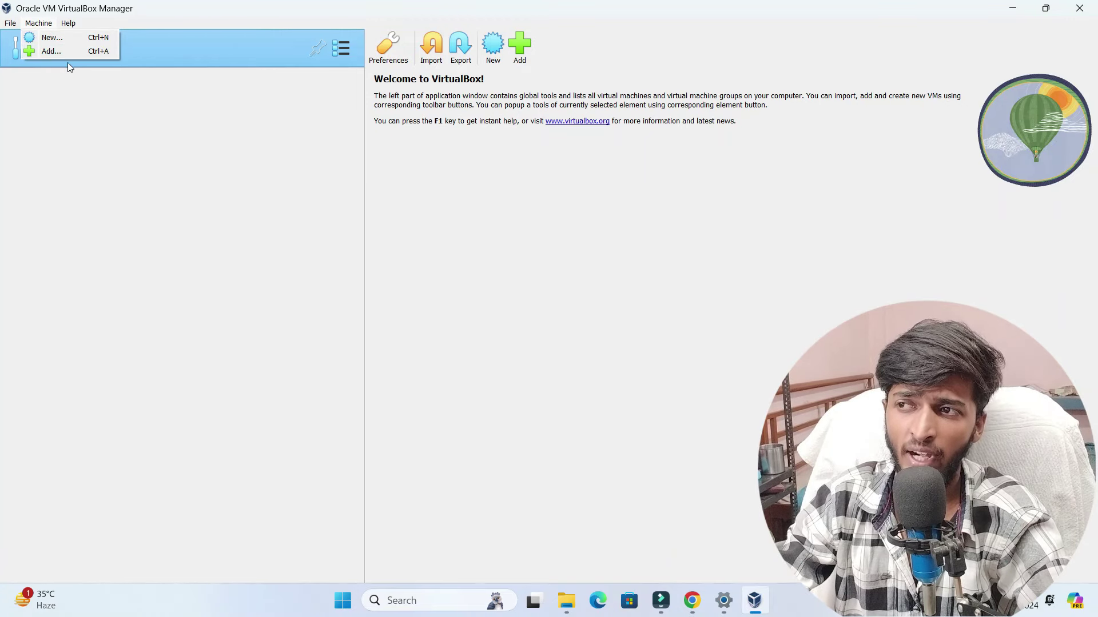
pyautogui.click(505, 163)
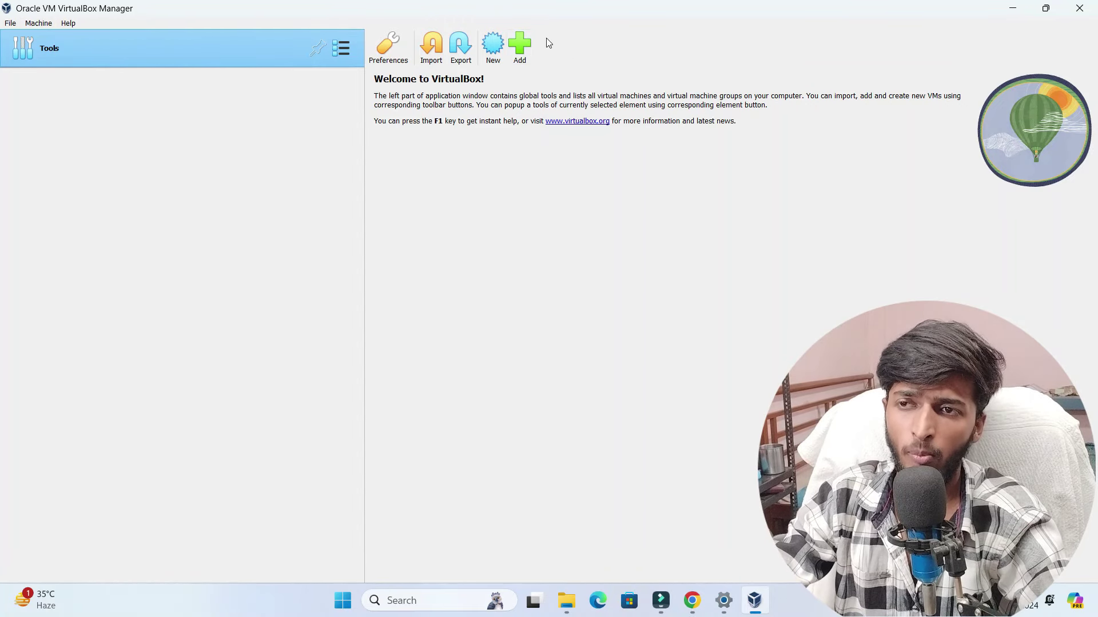
pyautogui.click(526, 49)
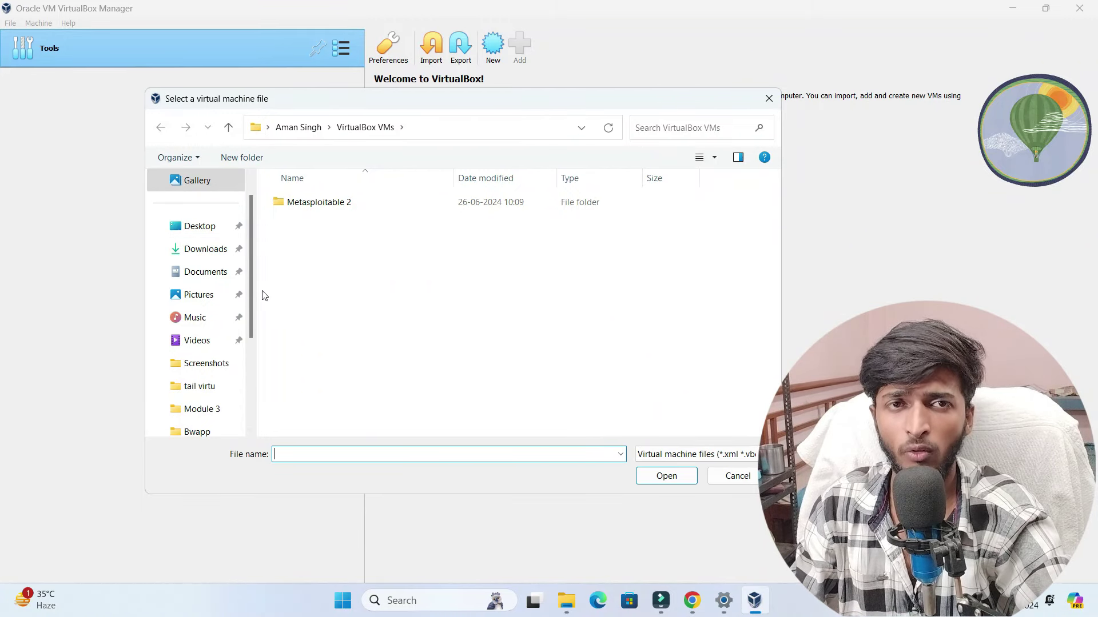
pyautogui.click(193, 252)
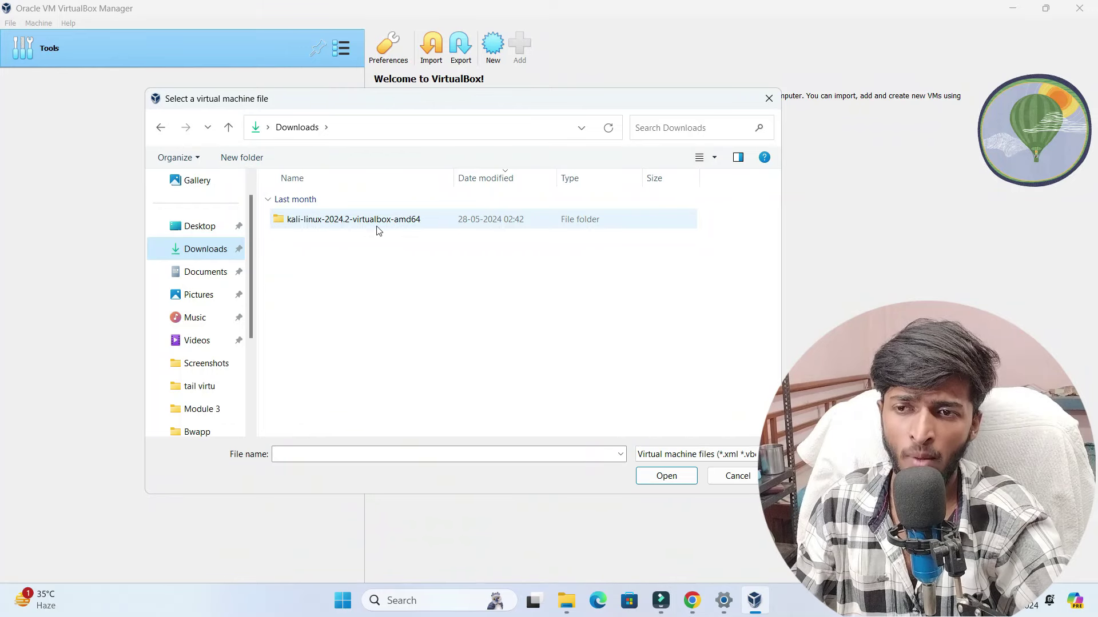
pyautogui.doubleClick(336, 221)
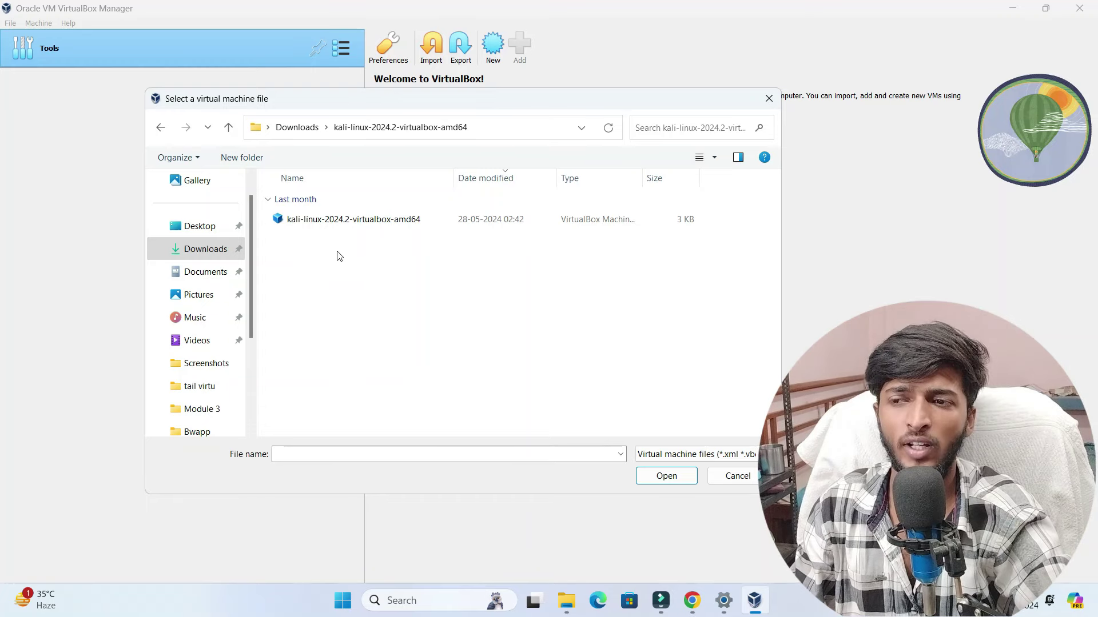
pyautogui.click(311, 220)
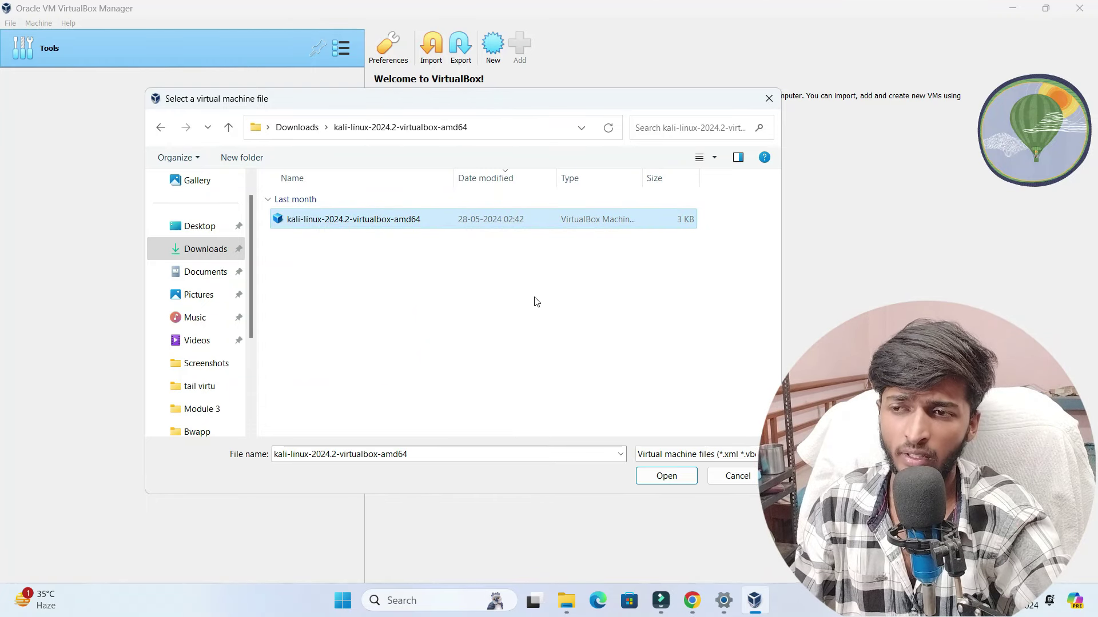
pyautogui.click(663, 476)
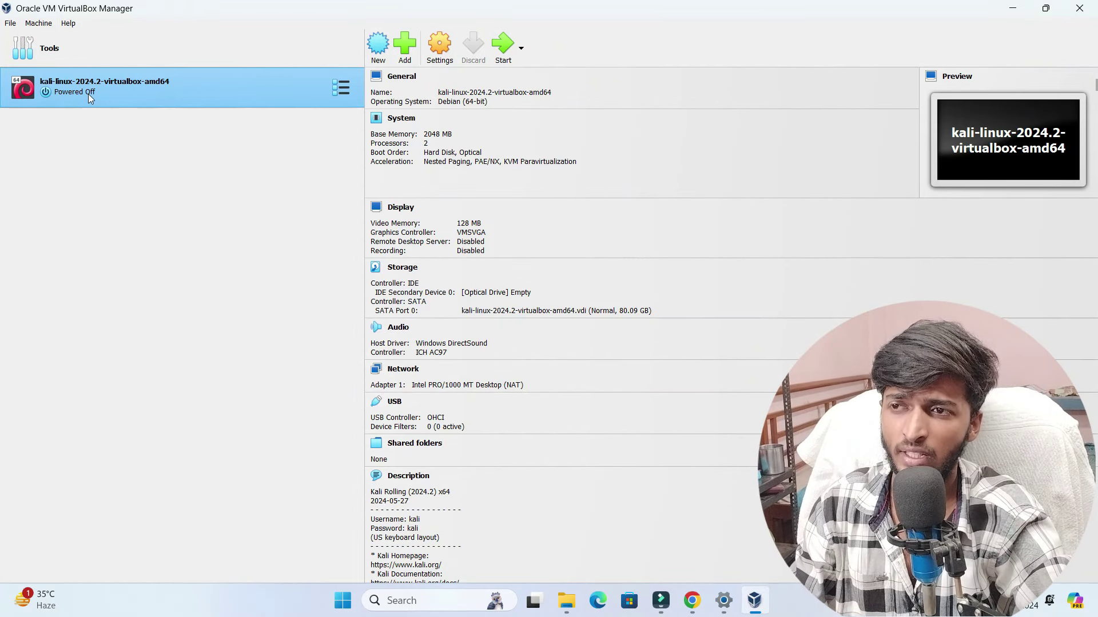
# - Switch to File Explorer and view the files inside the extracted kali-linux-2024.2-virtualbox-amd64 folder in Downloads
pyautogui.click(508, 527)
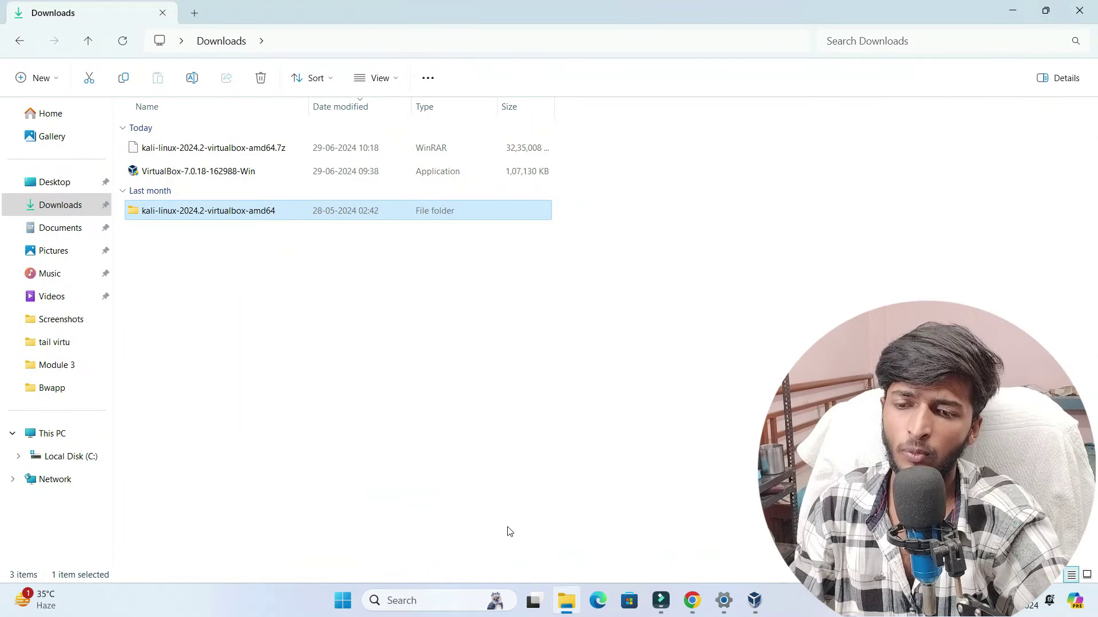
pyautogui.click(52, 205)
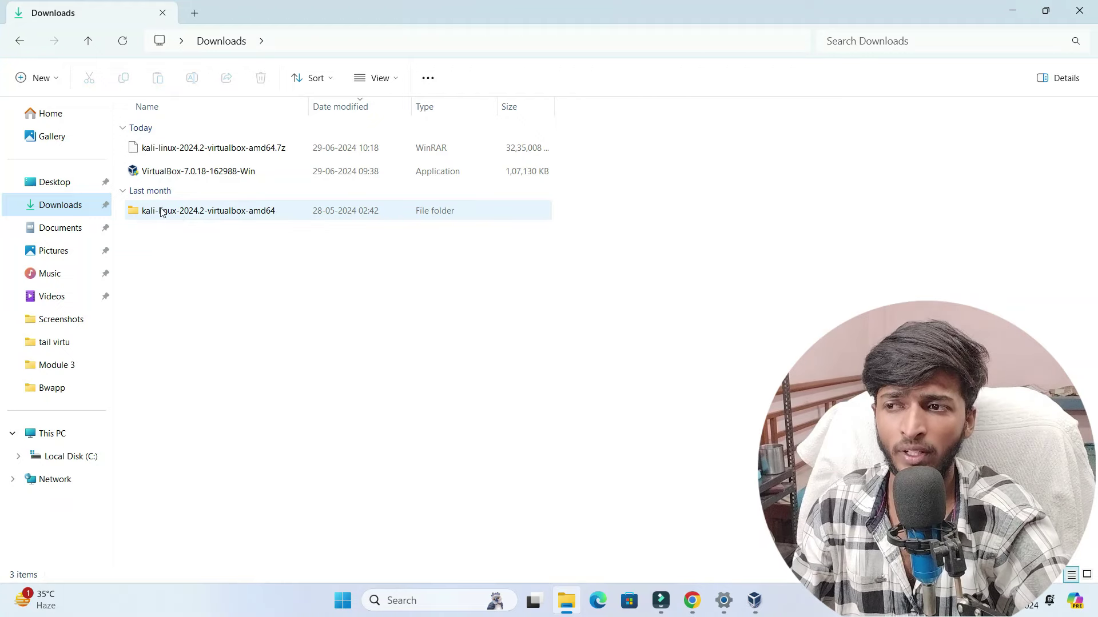
pyautogui.click(180, 215)
pyautogui.doubleClick(180, 214)
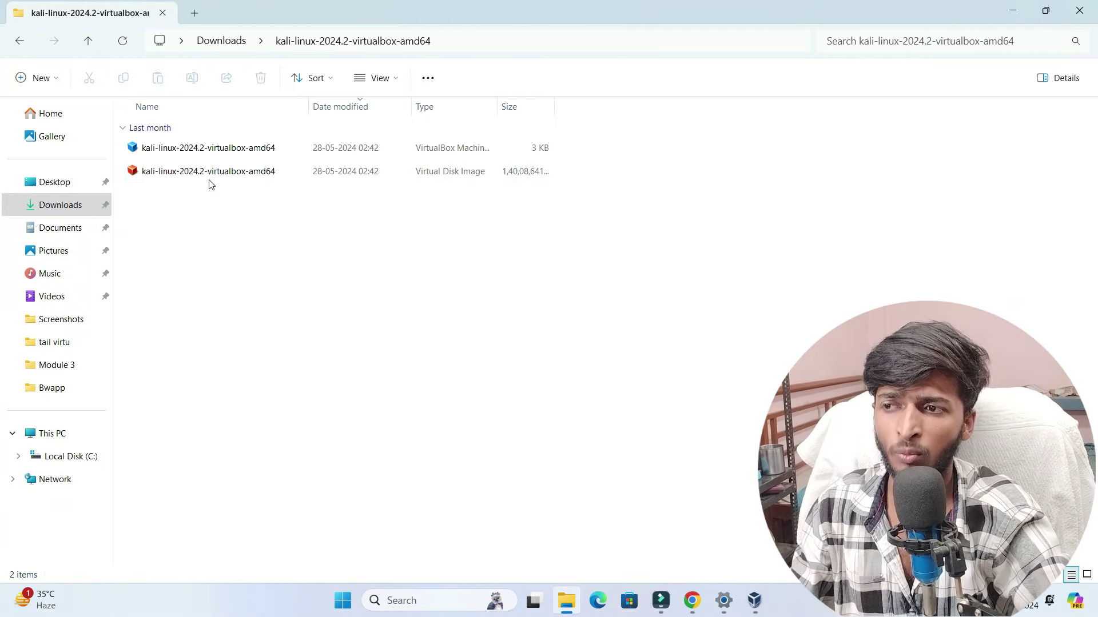
pyautogui.click(89, 40)
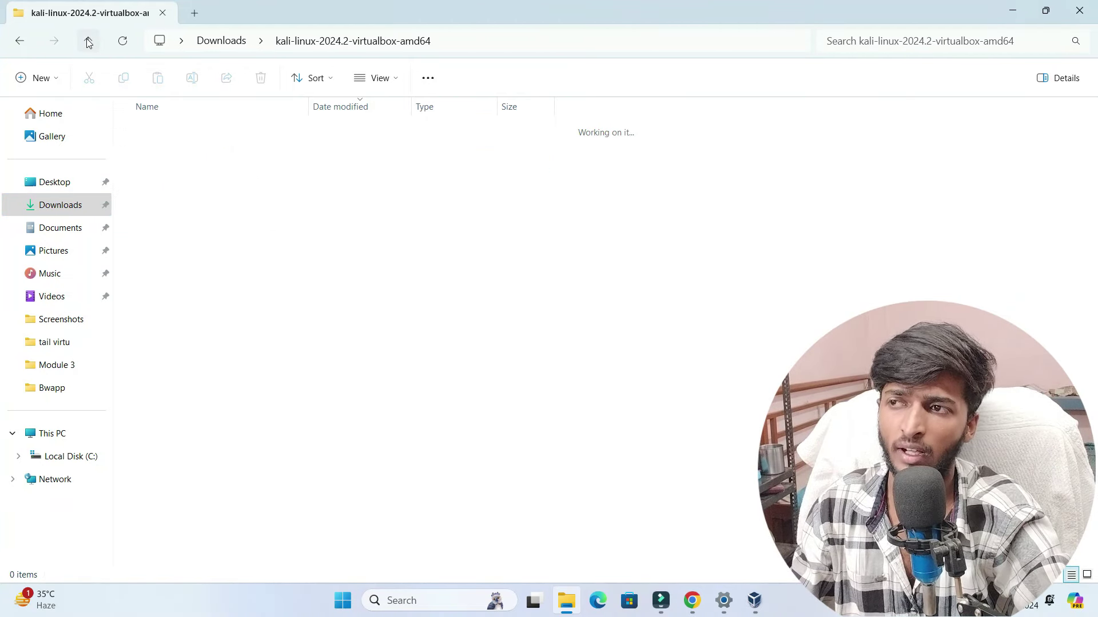
# - Return to VirtualBox Manager and review the added Kali machine's details, including the login information in its description
pyautogui.click(753, 602)
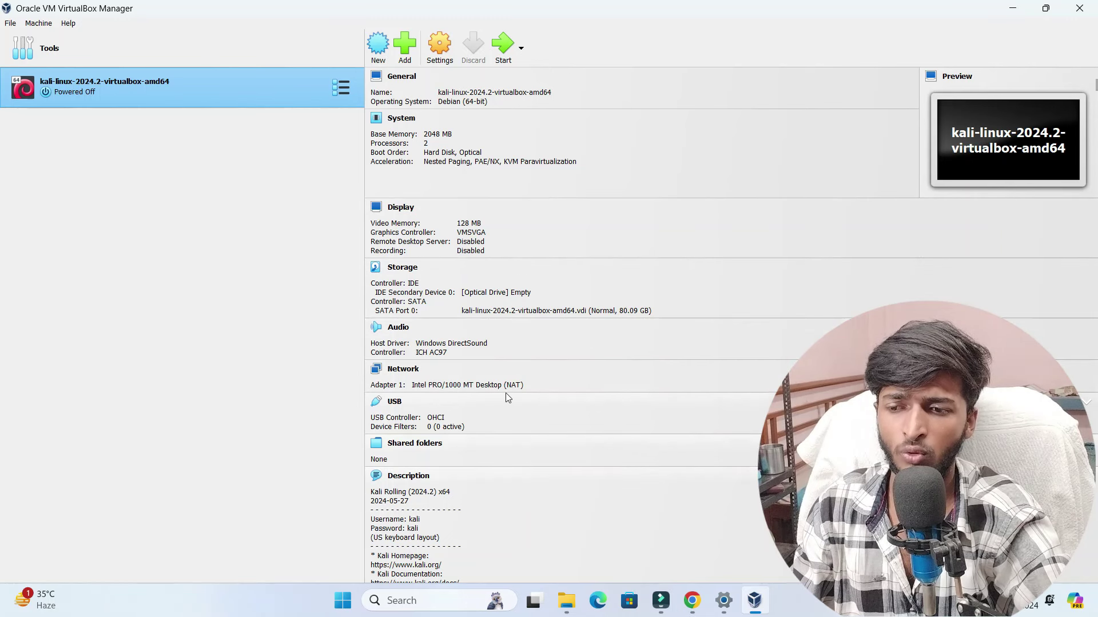
pyautogui.scroll(-2, 526, 446)
pyautogui.scroll(2, 562, 433)
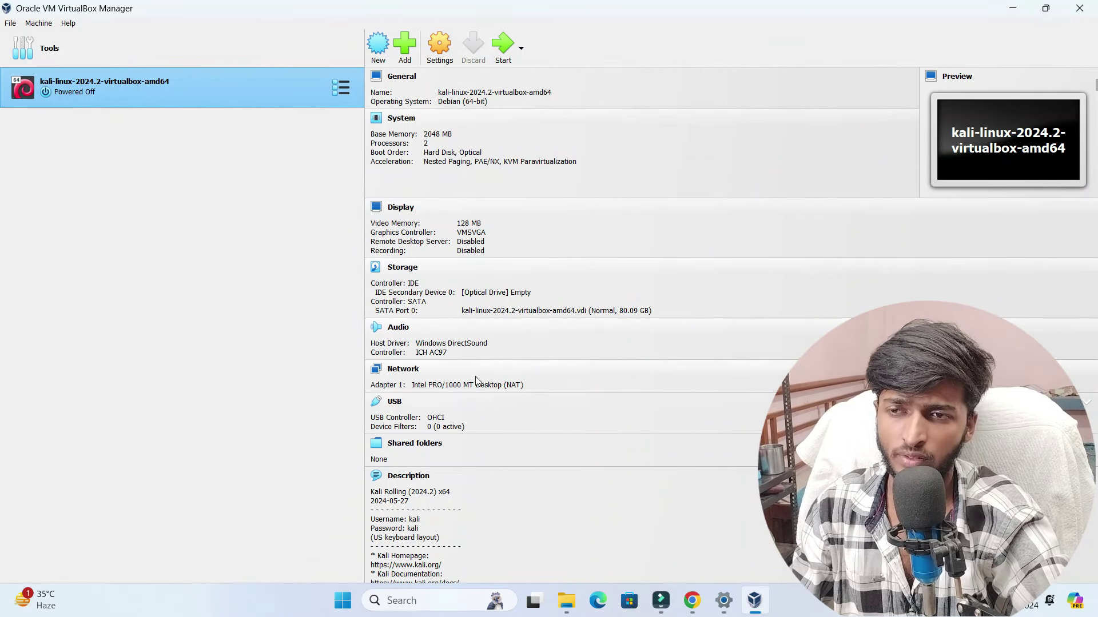
pyautogui.scroll(-3, 485, 463)
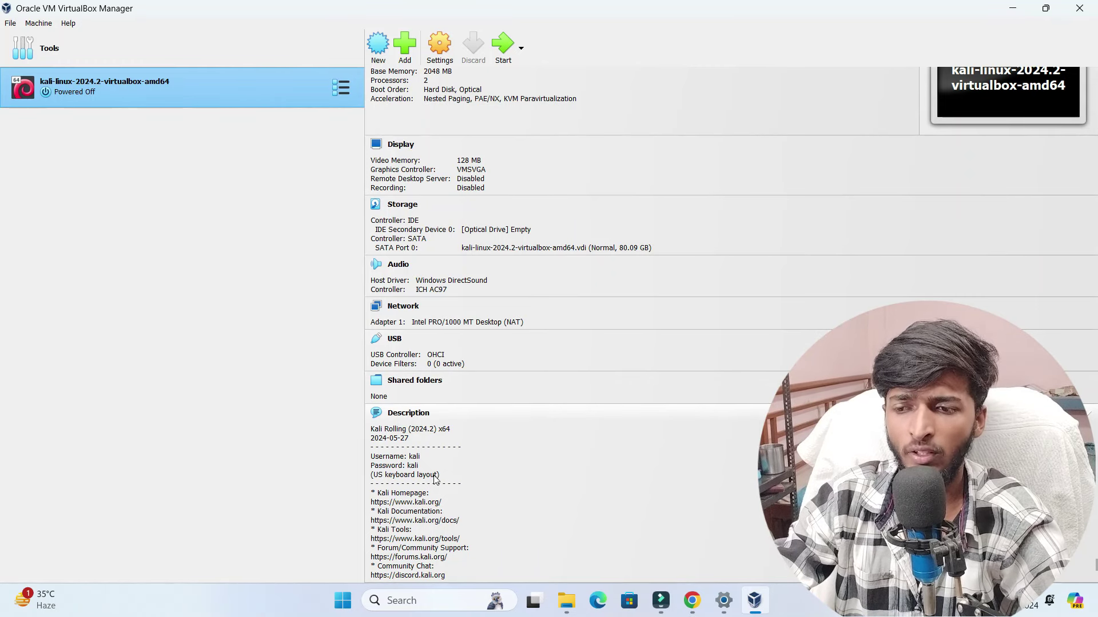
pyautogui.scroll(2, 457, 467)
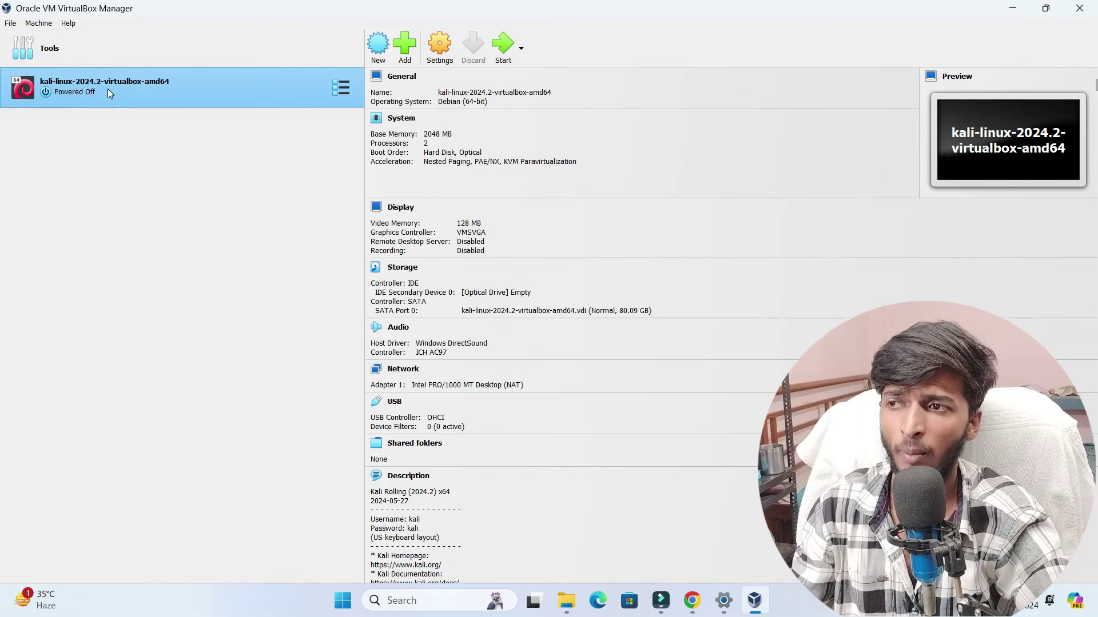
# - Set the Kali machine's base memory to 8192 MB in its system settings
pyautogui.click(440, 49)
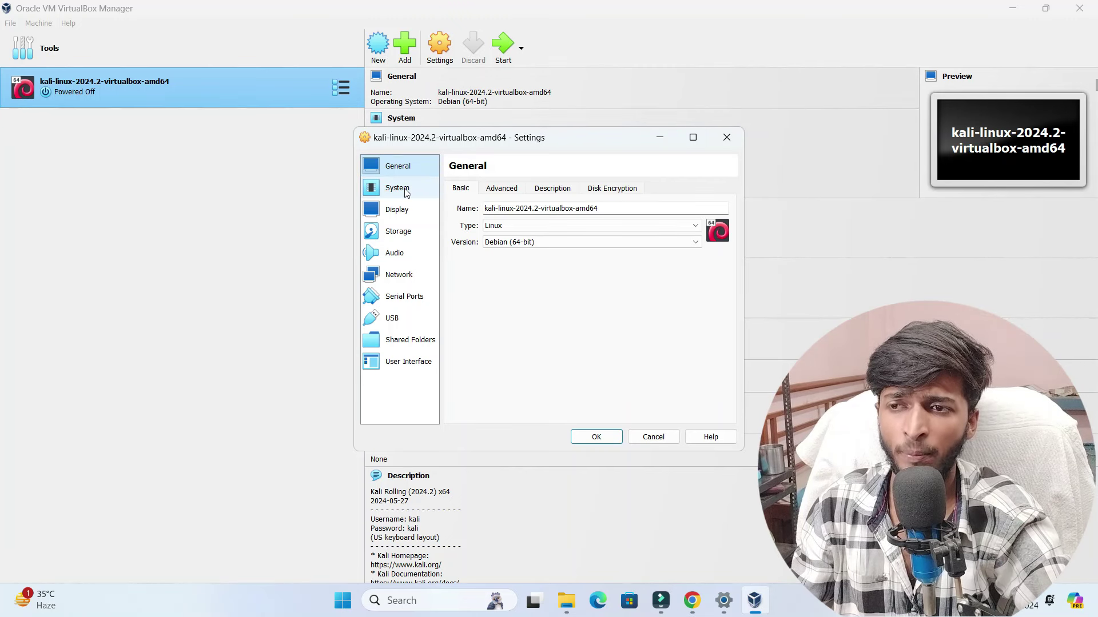
pyautogui.click(386, 192)
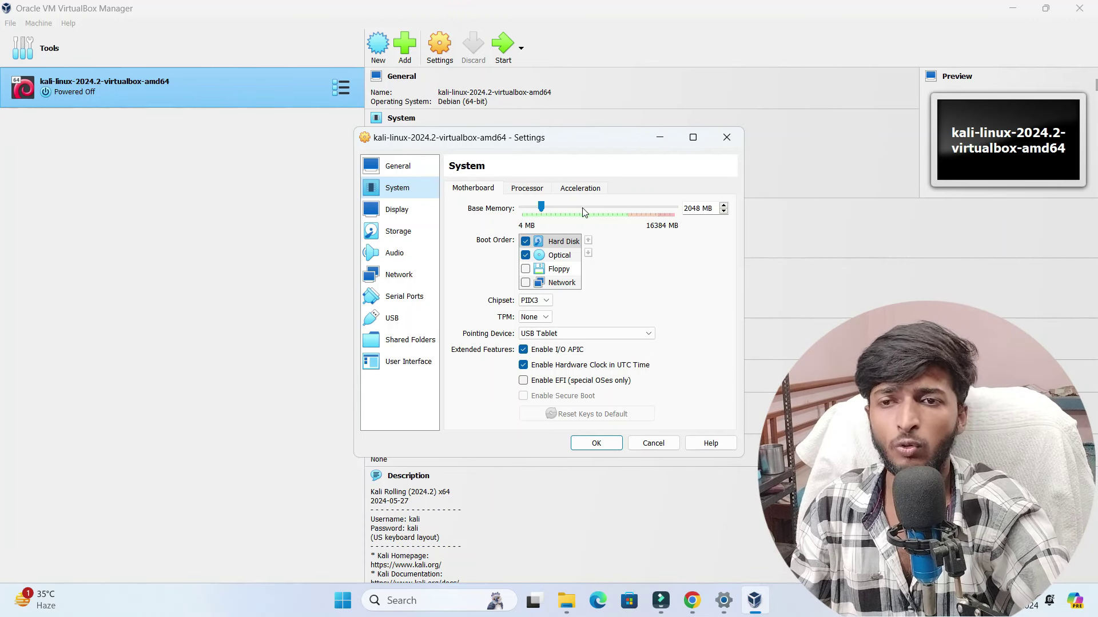
pyautogui.click(660, 137)
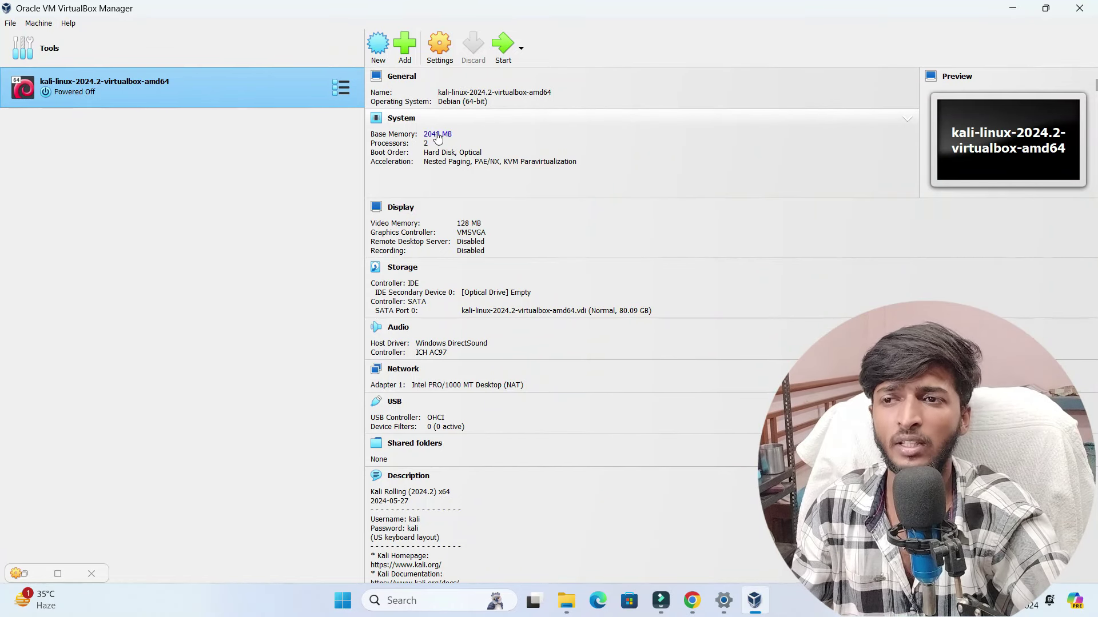
pyautogui.click(442, 45)
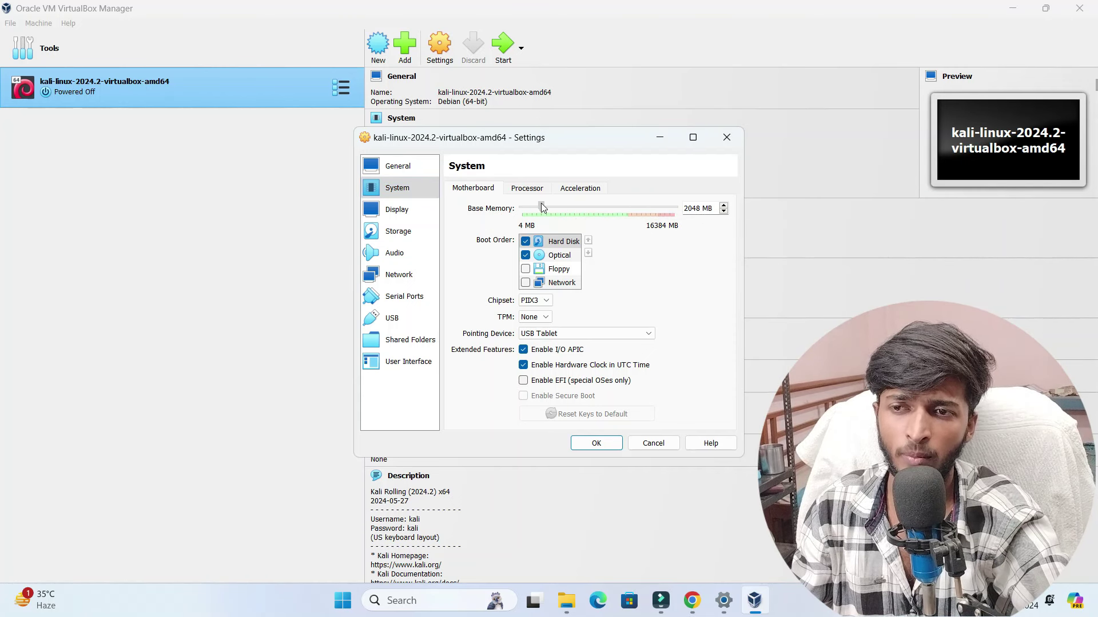
pyautogui.moveTo(554, 203); pyautogui.dragTo(598, 205)
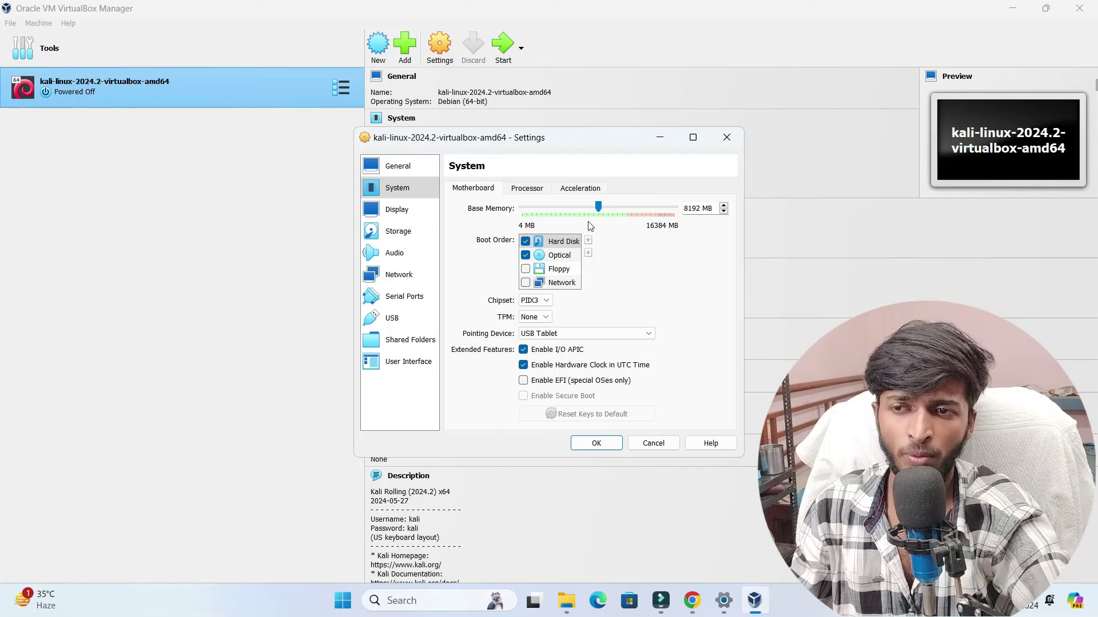
# - Set the Kali machine's processors to 4 CPUs, recheck the motherboard settings and save the changes
pyautogui.click(528, 191)
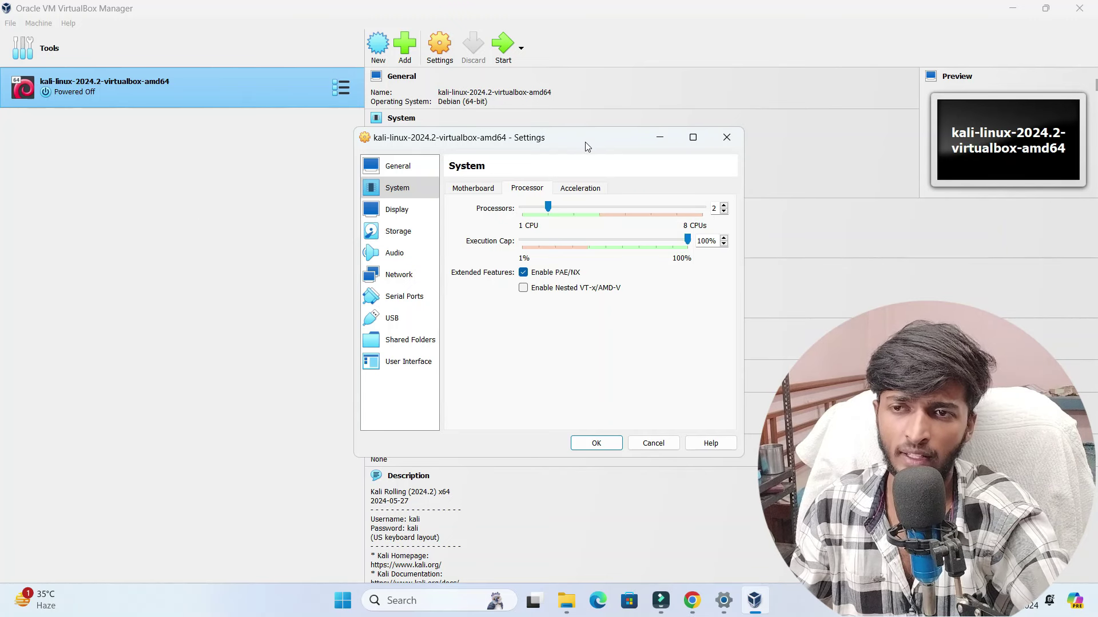
pyautogui.moveTo(588, 140); pyautogui.dragTo(501, 234)
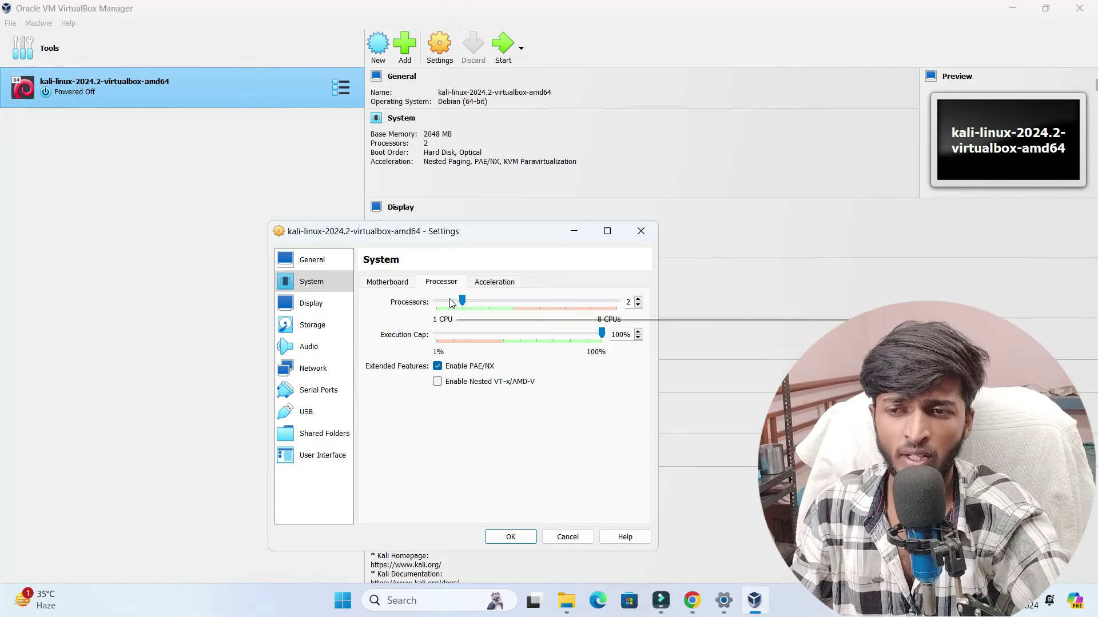
pyautogui.click(487, 301)
pyautogui.click(498, 302)
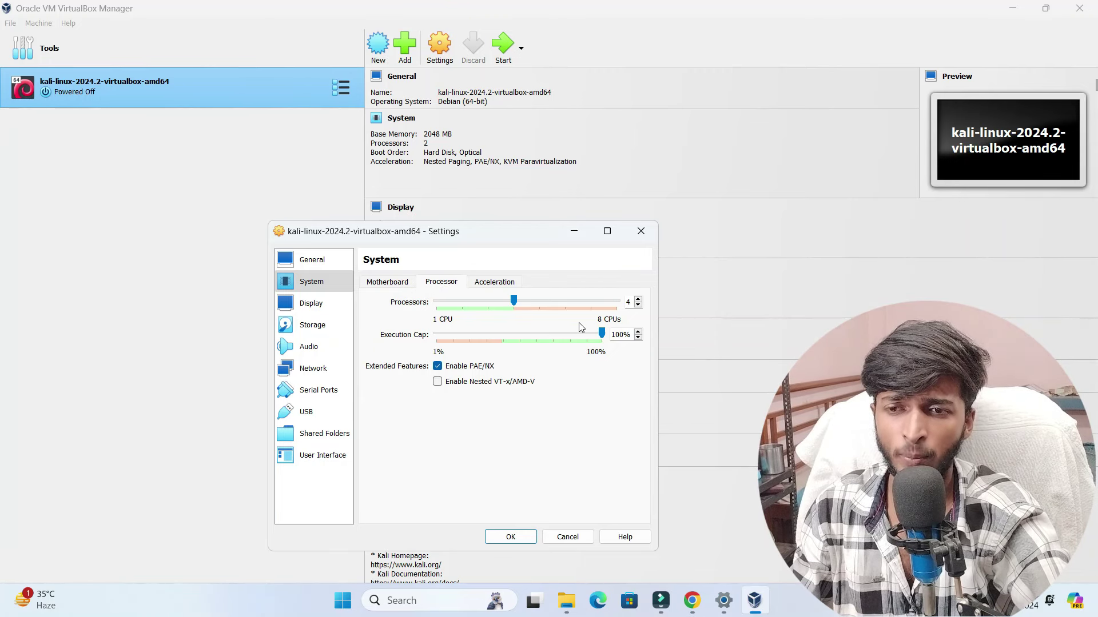
pyautogui.click(387, 283)
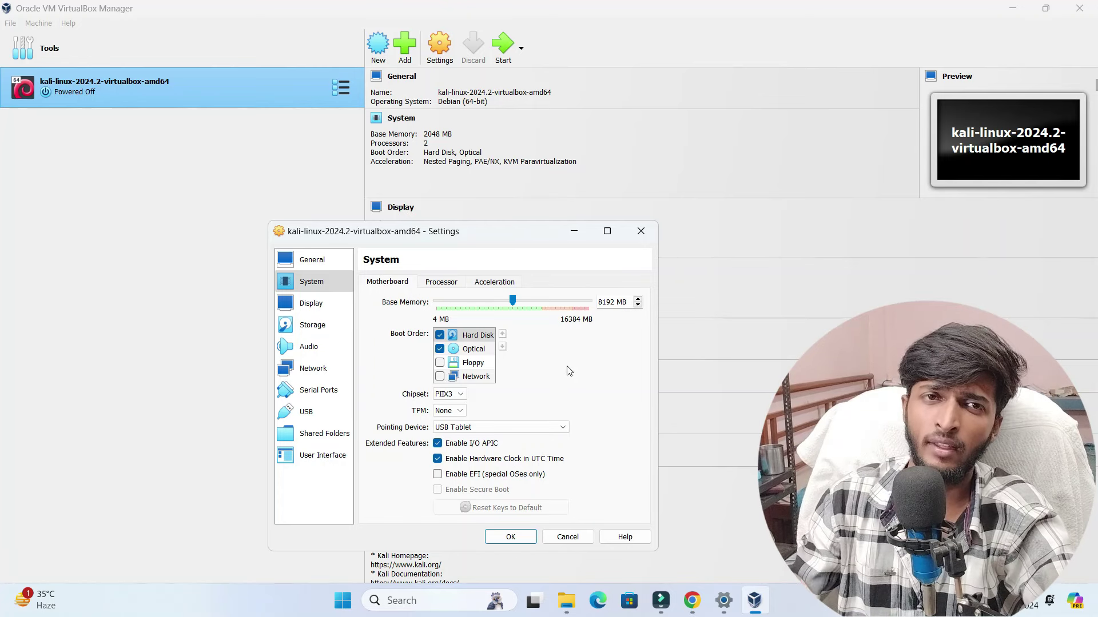
pyautogui.click(508, 538)
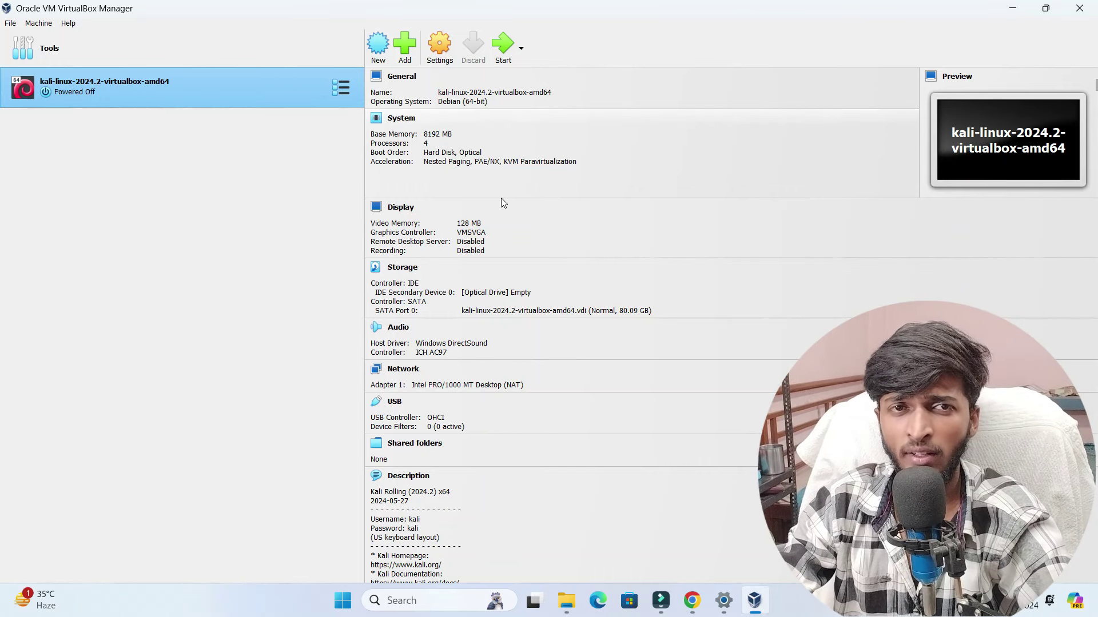
# - Start the kali-linux-2024.2-virtualbox-amd64 machine, dismiss the notifications in its window and maximise it
pyautogui.scroll(-2, 537, 315)
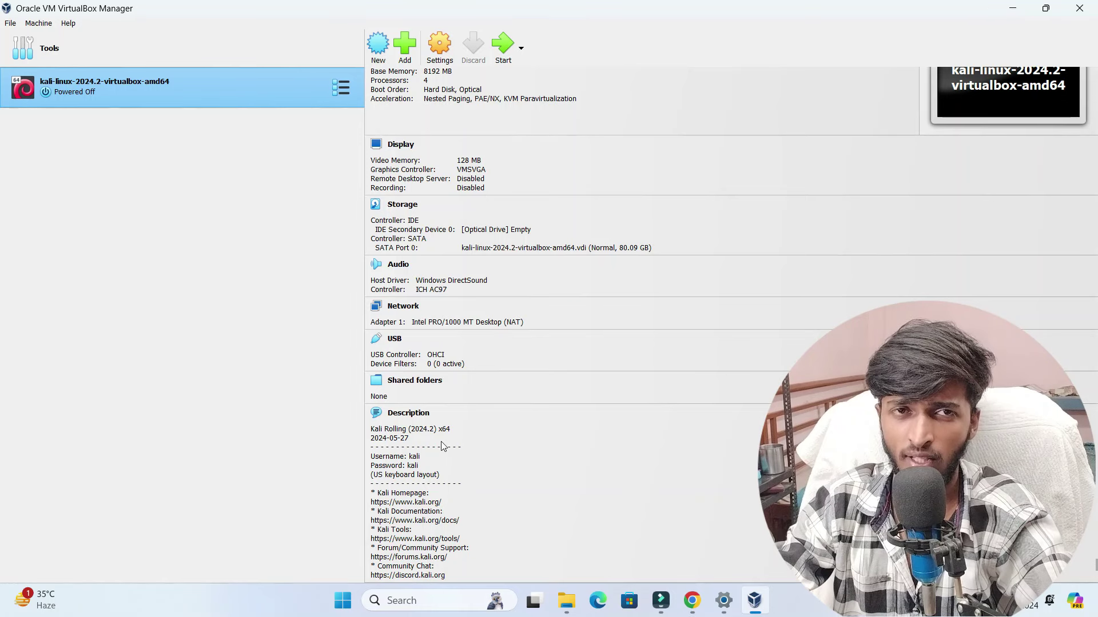
pyautogui.scroll(2, 505, 416)
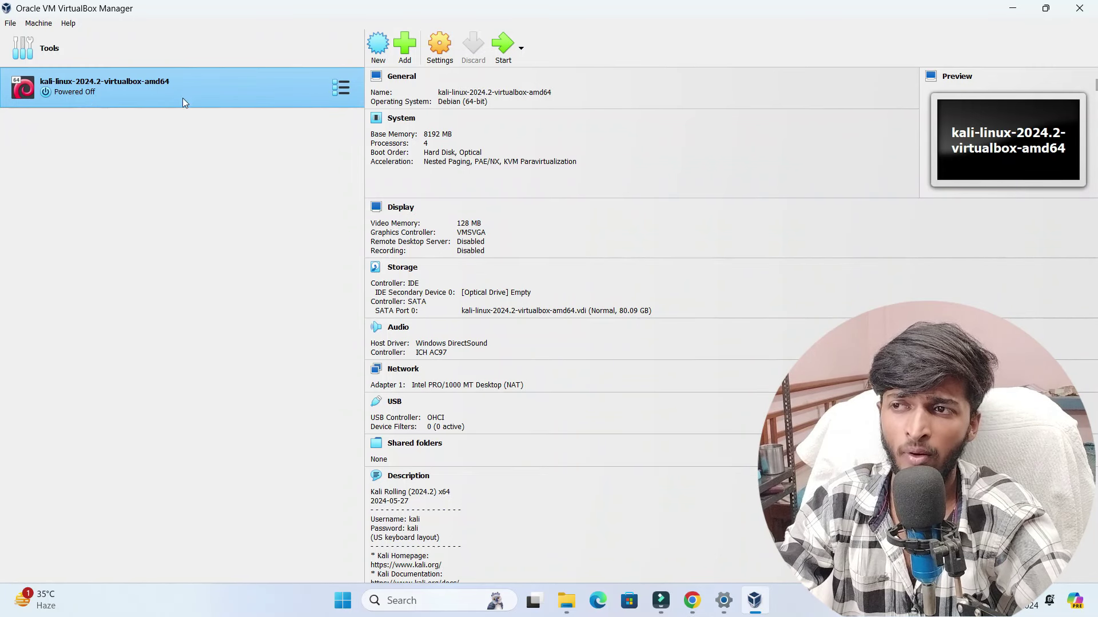
pyautogui.click(495, 50)
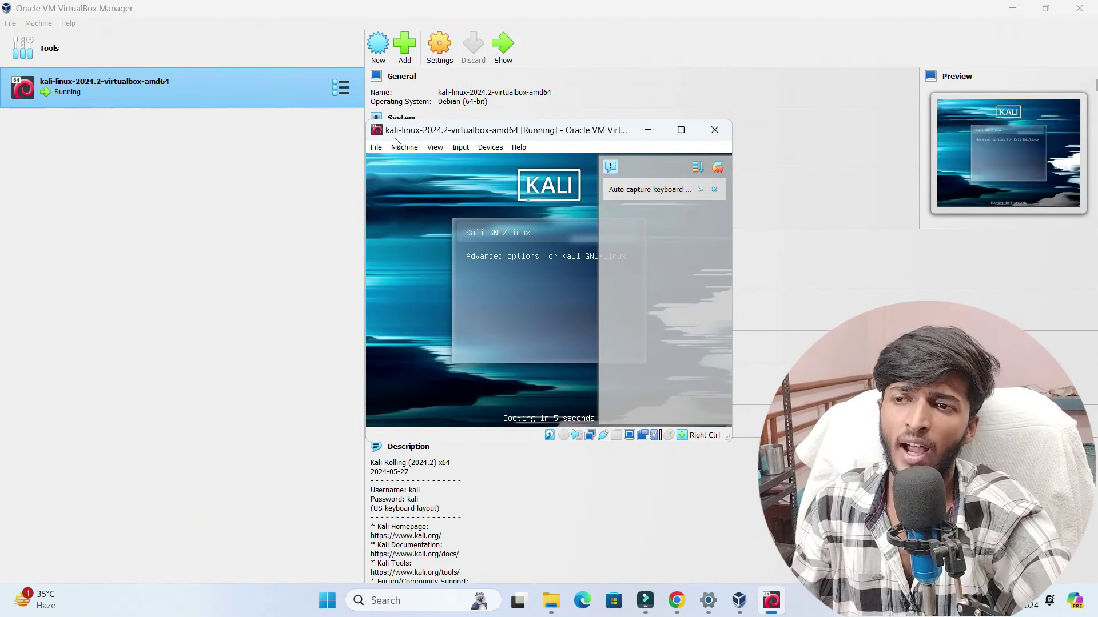
pyautogui.click(718, 167)
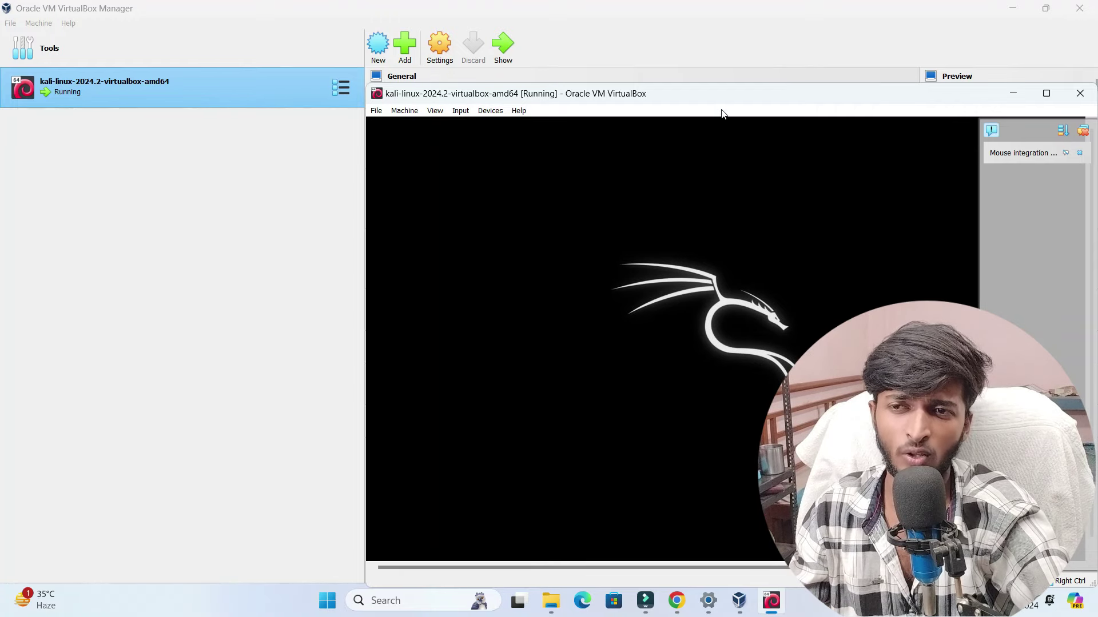
pyautogui.moveTo(732, 98); pyautogui.dragTo(644, 78)
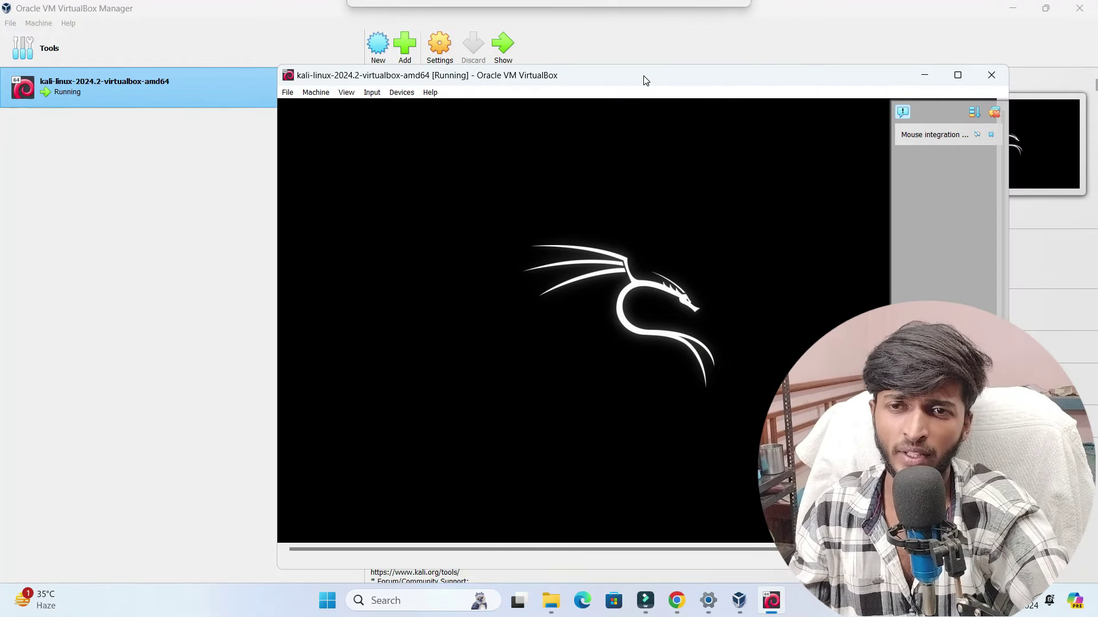
pyautogui.click(998, 114)
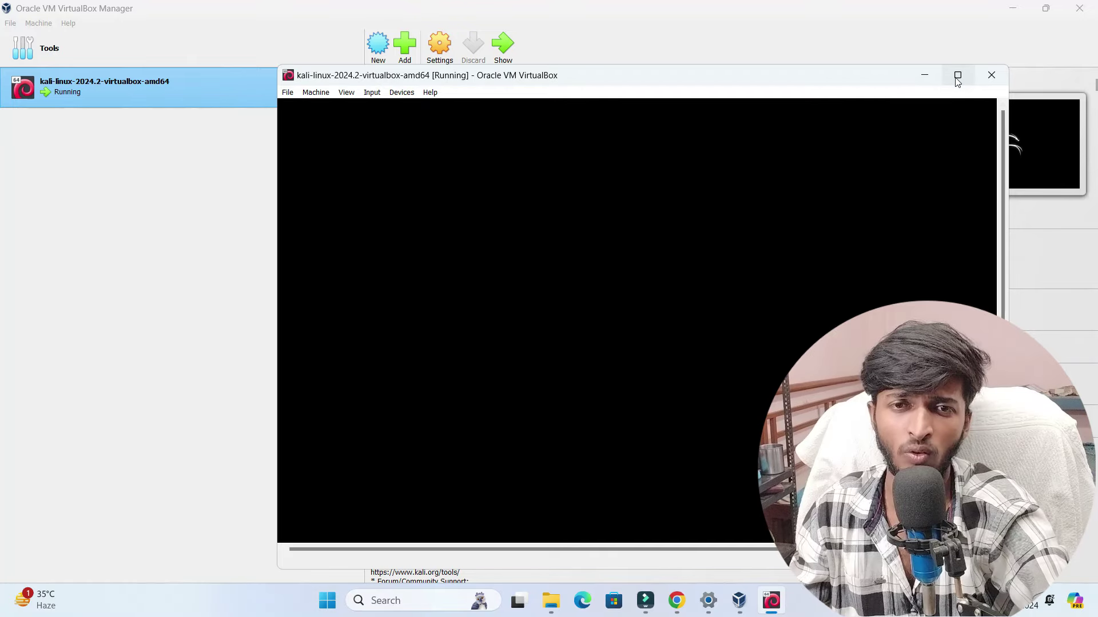
pyautogui.click(956, 79)
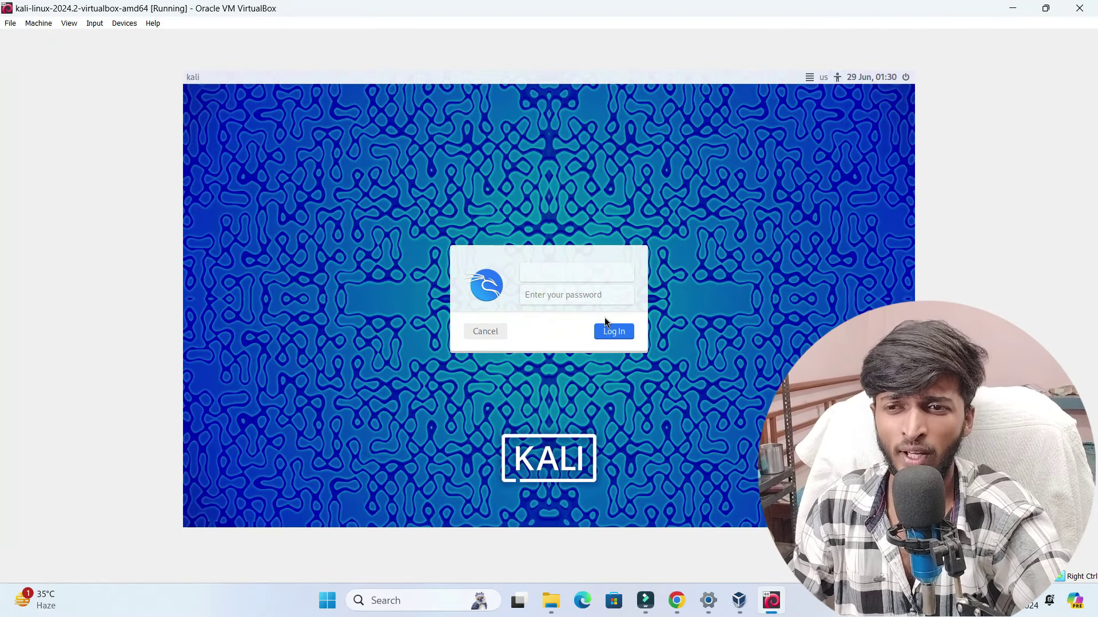
# - Recheck the login details in the machine's VirtualBox Manager description and log in to Kali Linux with the username and account password
pyautogui.click(561, 269)
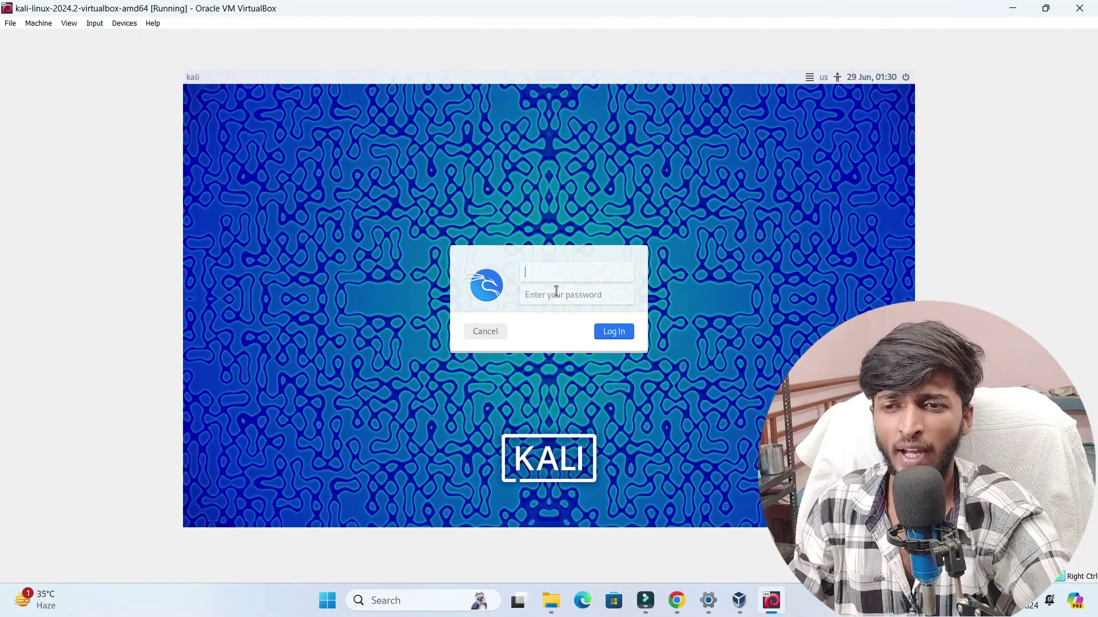
pyautogui.click(1013, 8)
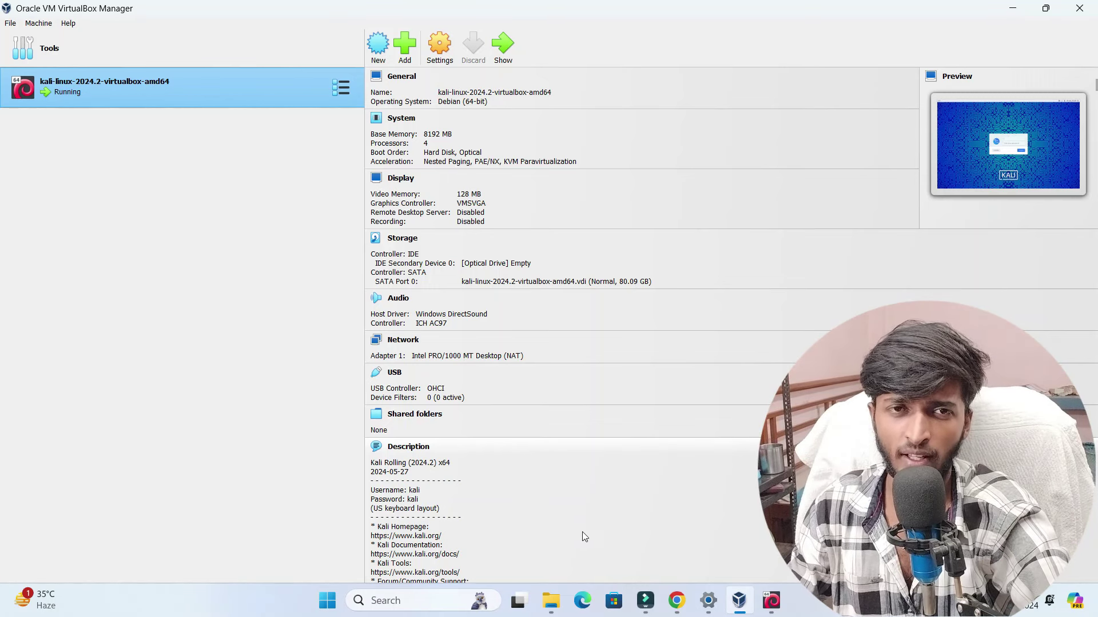
pyautogui.click(770, 603)
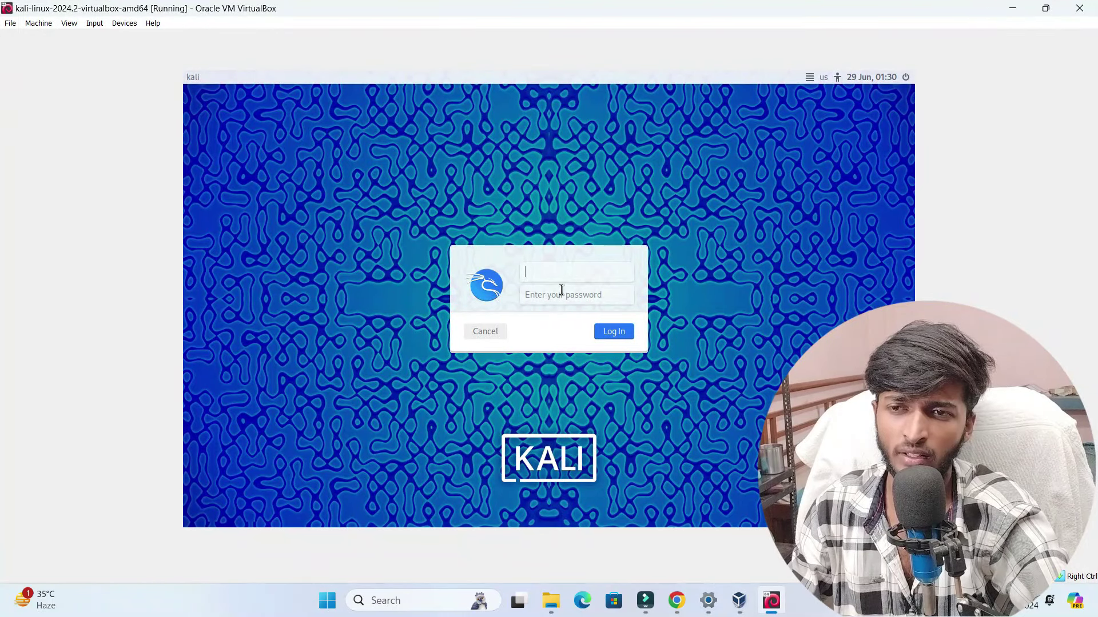
pyautogui.write('ka')
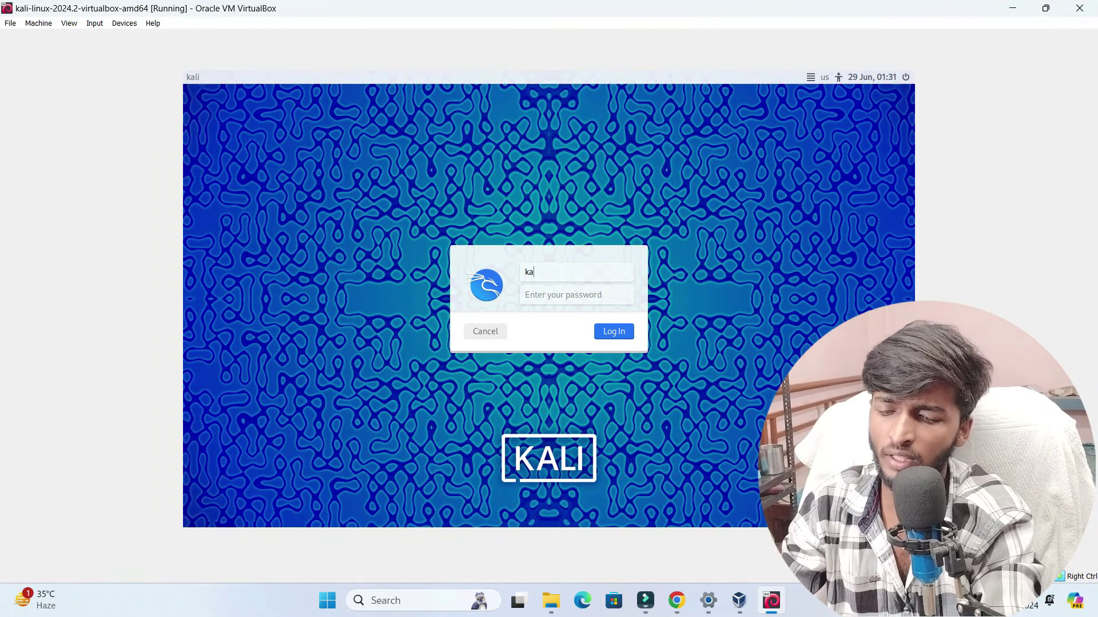
pyautogui.write('li')
pyautogui.press('Tab')
pyautogui.write('kal')
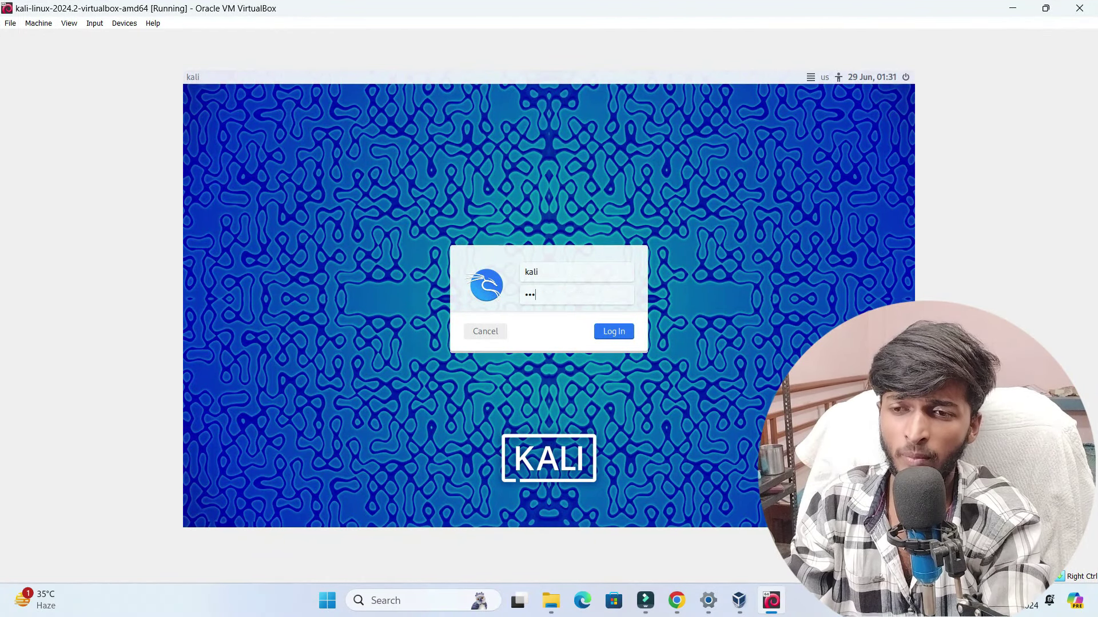
pyautogui.click(608, 331)
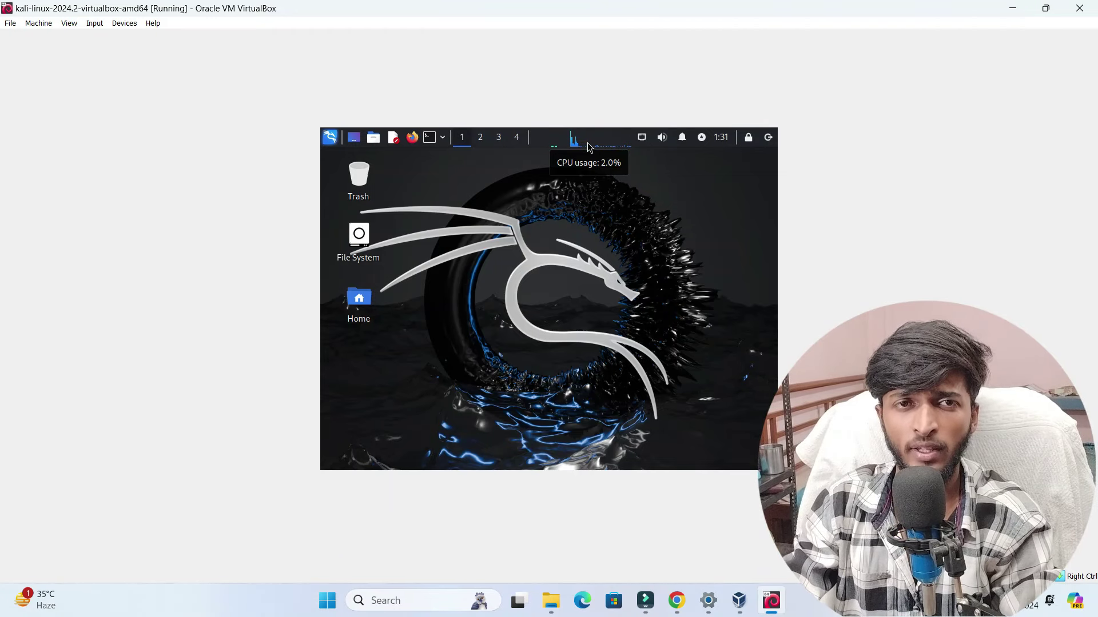
# - Switch the Kali machine to full screen and open a maximised terminal window
pyautogui.press('Control_R+f')
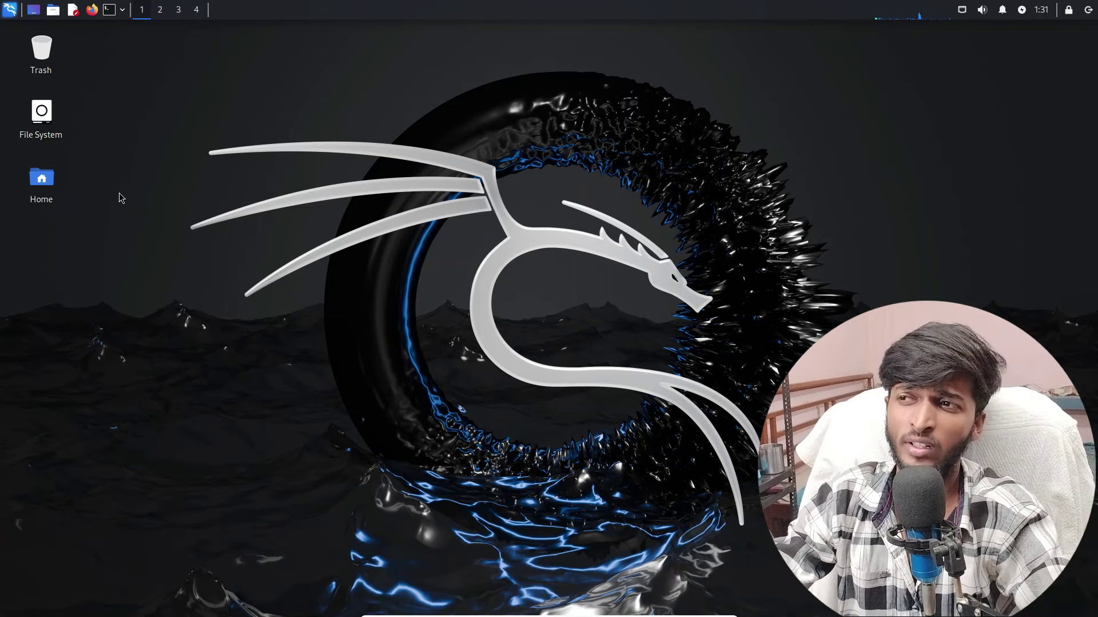
pyautogui.click(112, 11)
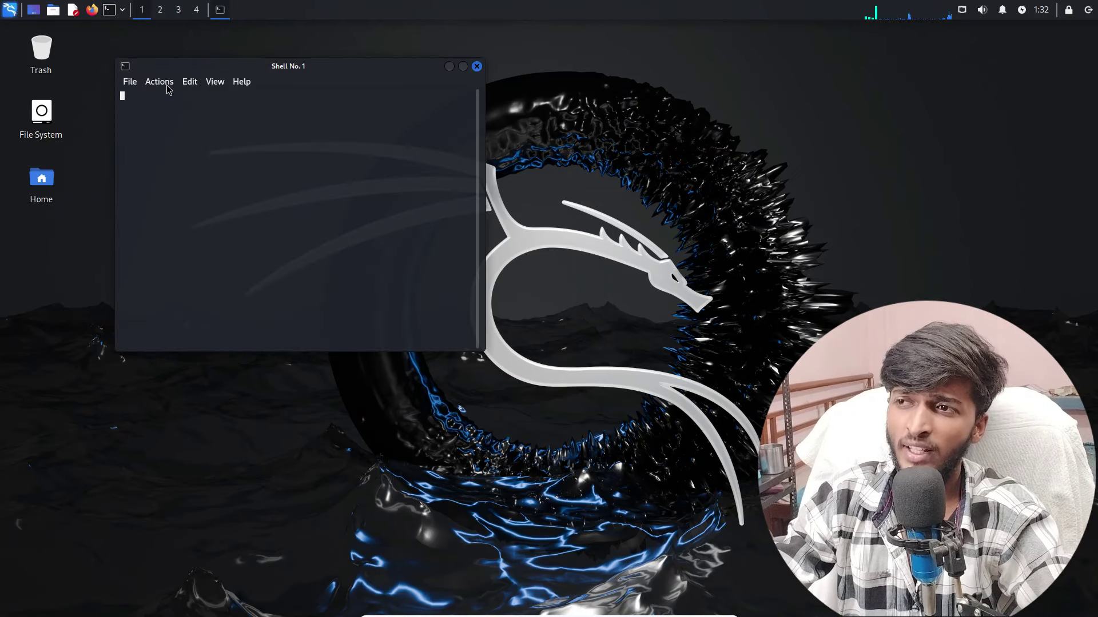
pyautogui.click(463, 65)
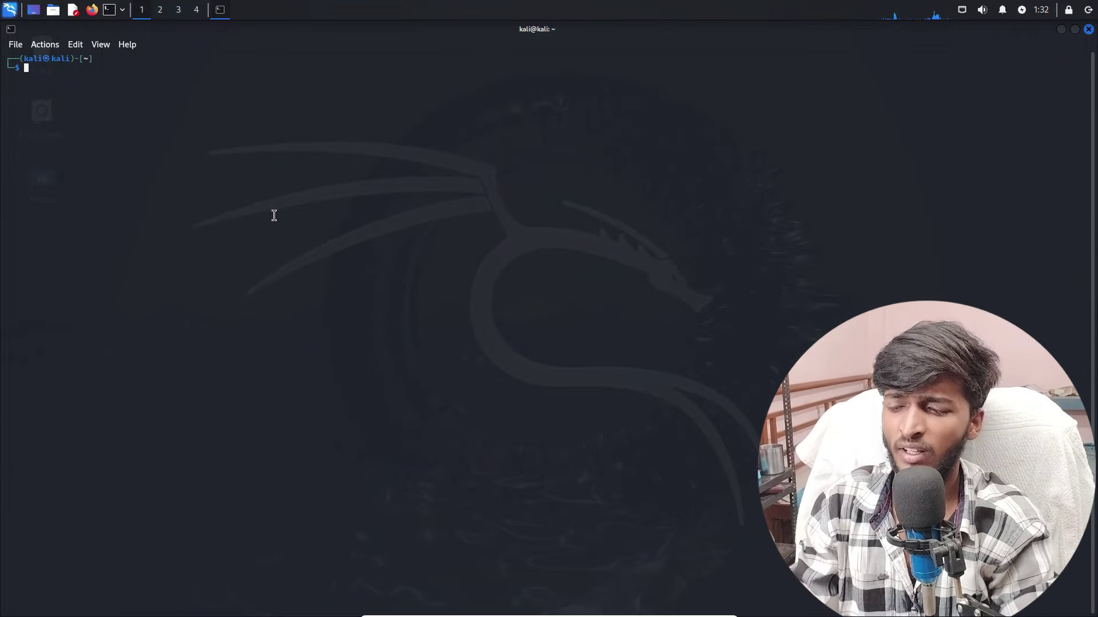
# - Refresh the package lists with sudo apt-get update, entering the sudo password to authorise it
pyautogui.write('sud')
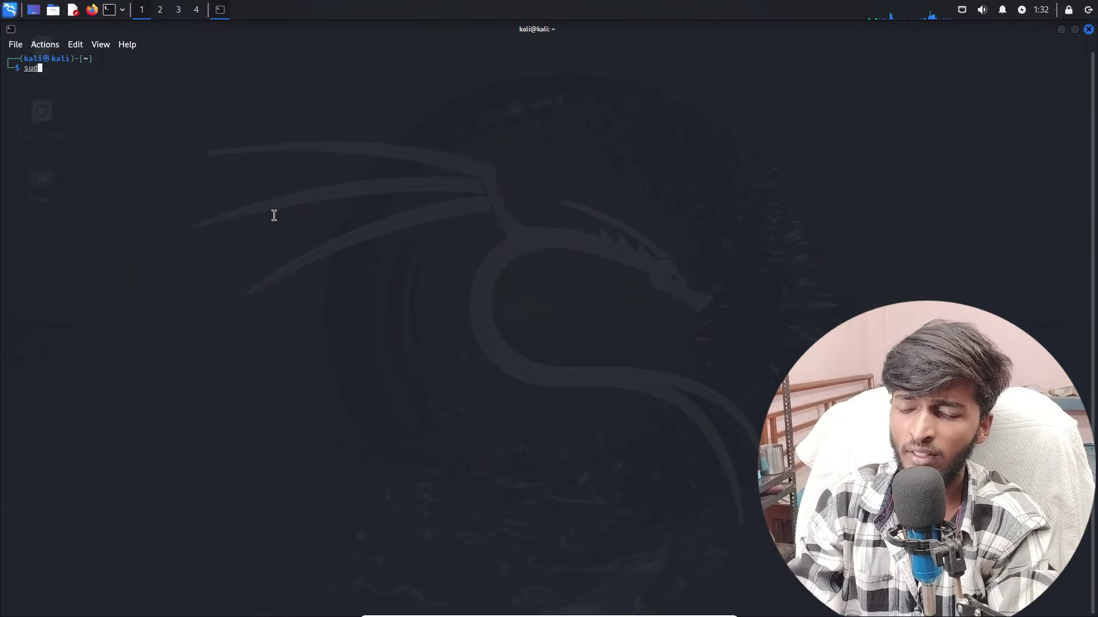
pyautogui.write('o apt-g')
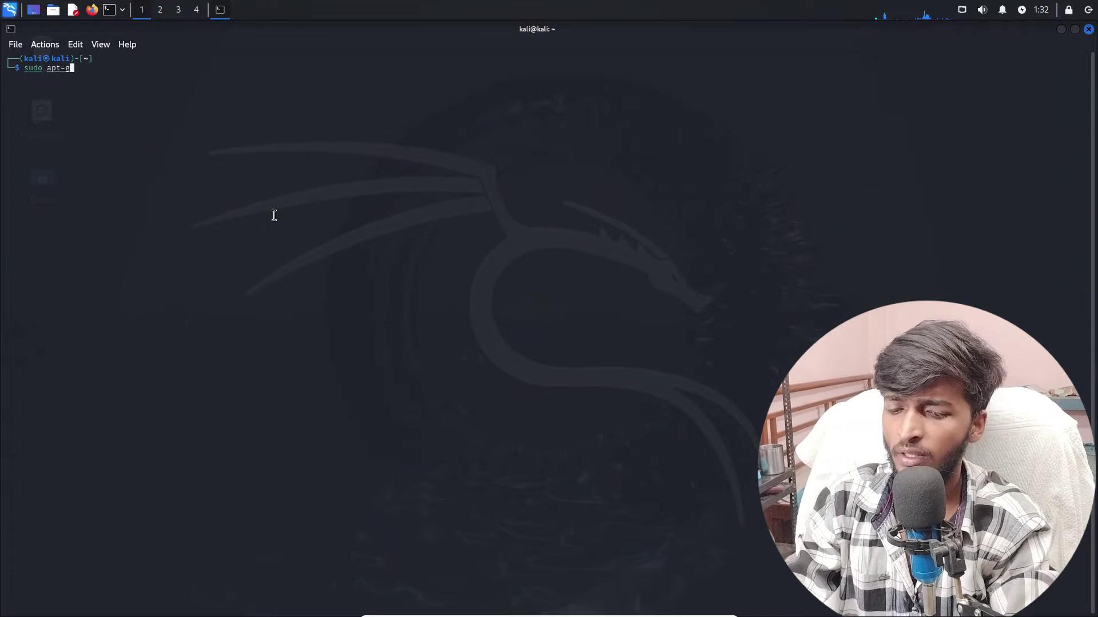
pyautogui.write('et upda')
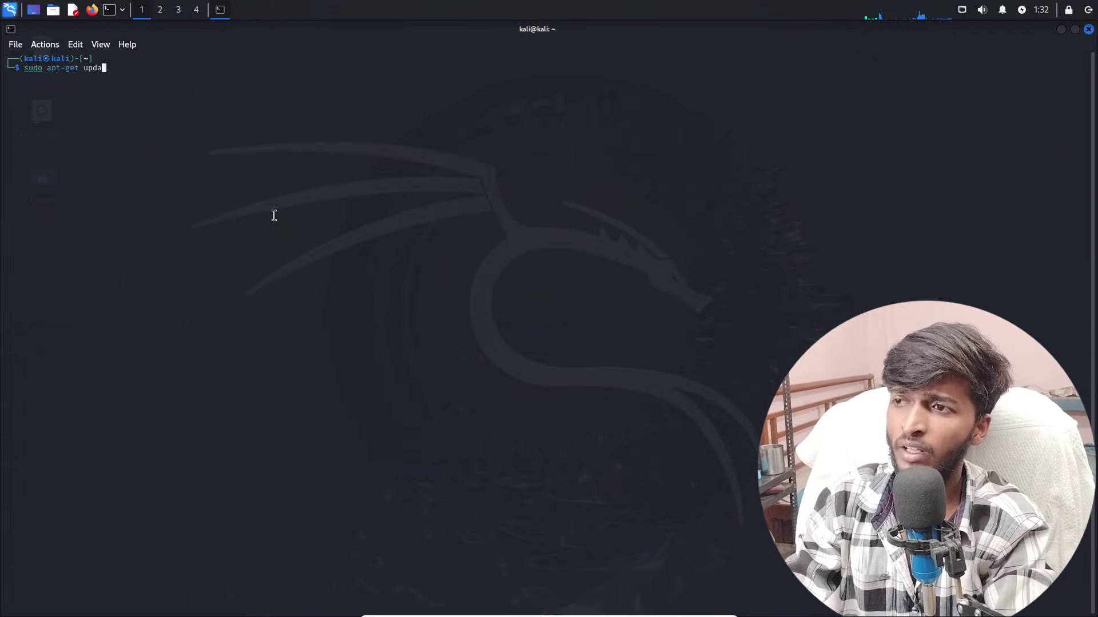
pyautogui.write('te')
pyautogui.press('Return')
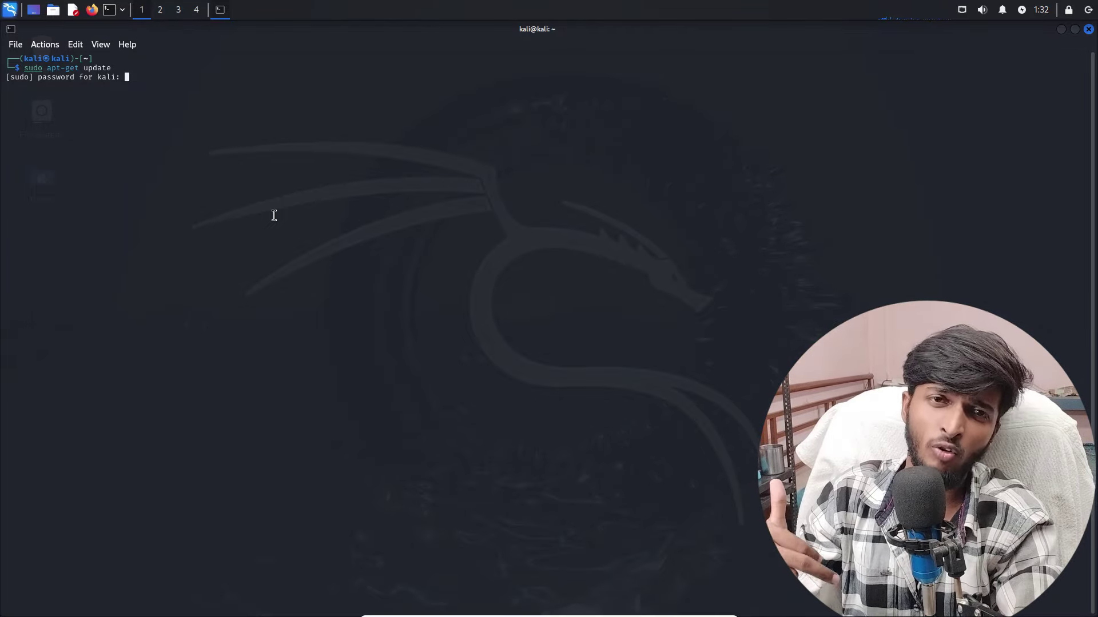
pyautogui.press('Return')
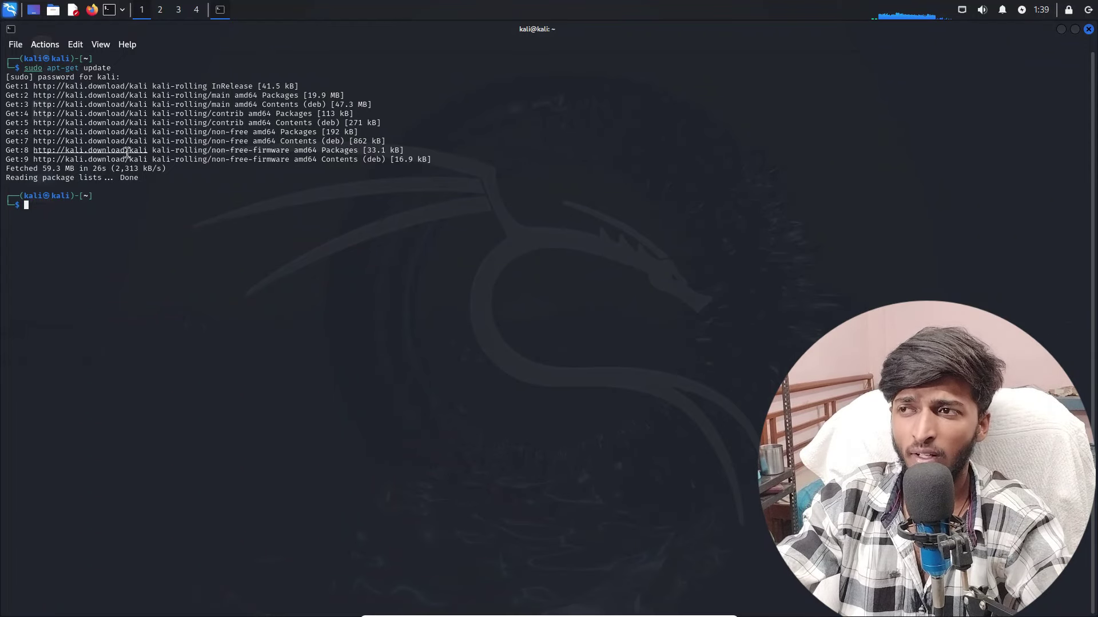
# - Enlarge the terminal text by zooming in several levels
pyautogui.click(100, 46)
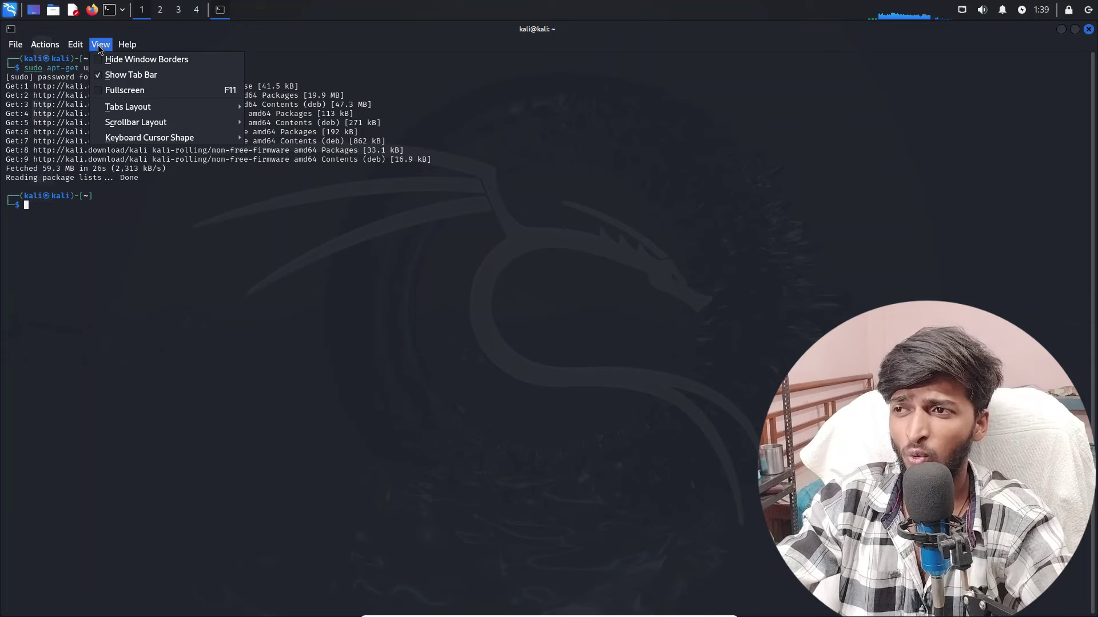
pyautogui.moveTo(71, 38)
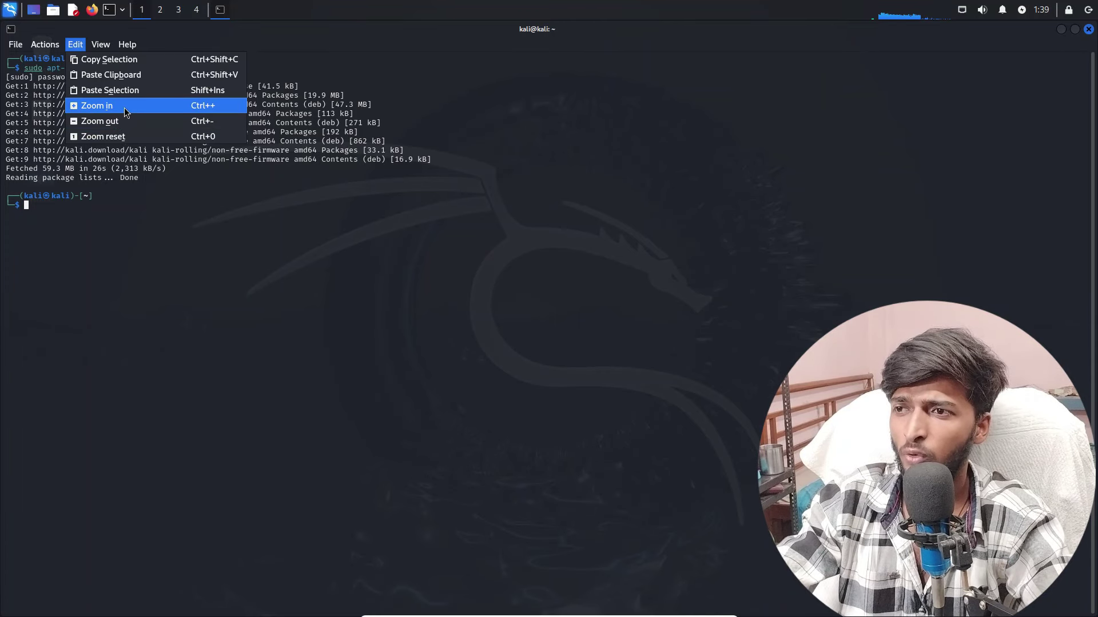
pyautogui.click(126, 107)
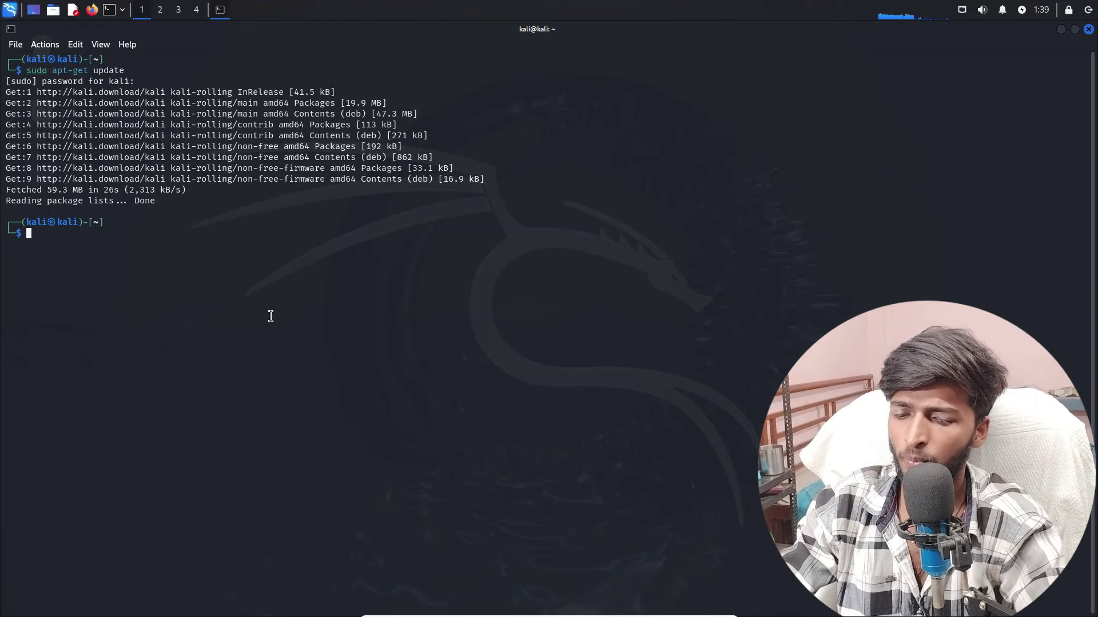
pyautogui.hotkey('ctrl', '+')
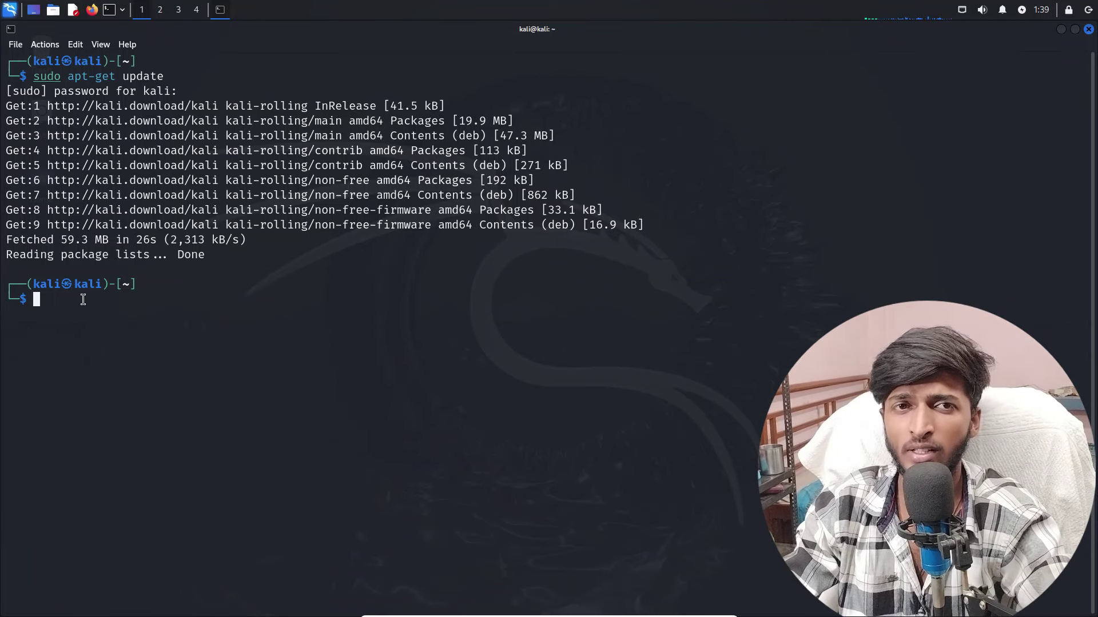
# - Write the upgrade command sudo apt-get dist-upgrade by recalling the previous command and replacing update
pyautogui.press('Up')
pyautogui.press('Home')
pyautogui.press('Right')
pyautogui.press('Right')
pyautogui.press('Right')
pyautogui.press('Right')
pyautogui.press('Right')
pyautogui.press('Right')
pyautogui.press('Right')
pyautogui.press('Right')
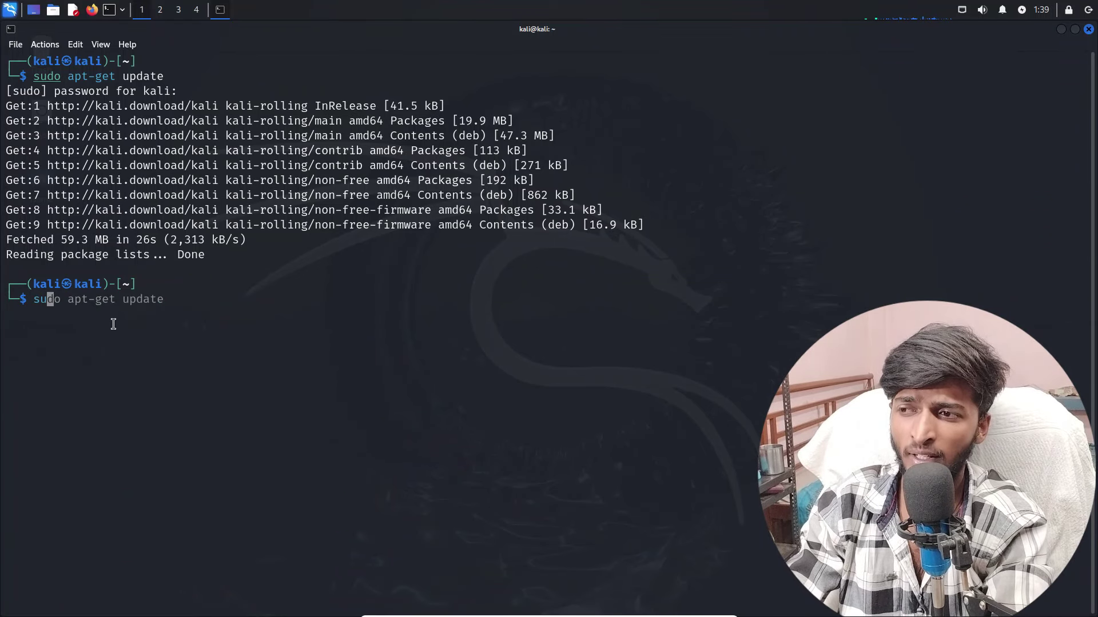
pyautogui.press('Right')
pyautogui.press('Right')
pyautogui.press('Right')
pyautogui.press('Right')
pyautogui.press('Right')
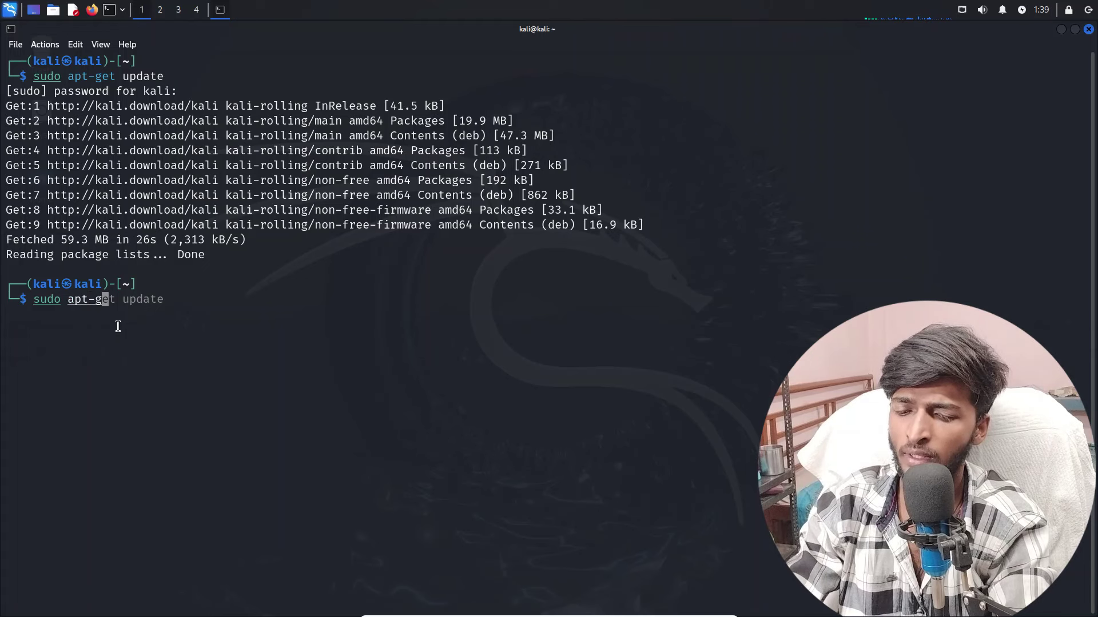
pyautogui.press('Delete')
pyautogui.press('Delete')
pyautogui.press('Delete')
pyautogui.press('Delete')
pyautogui.press('Delete')
pyautogui.press('Delete')
pyautogui.write('dis')
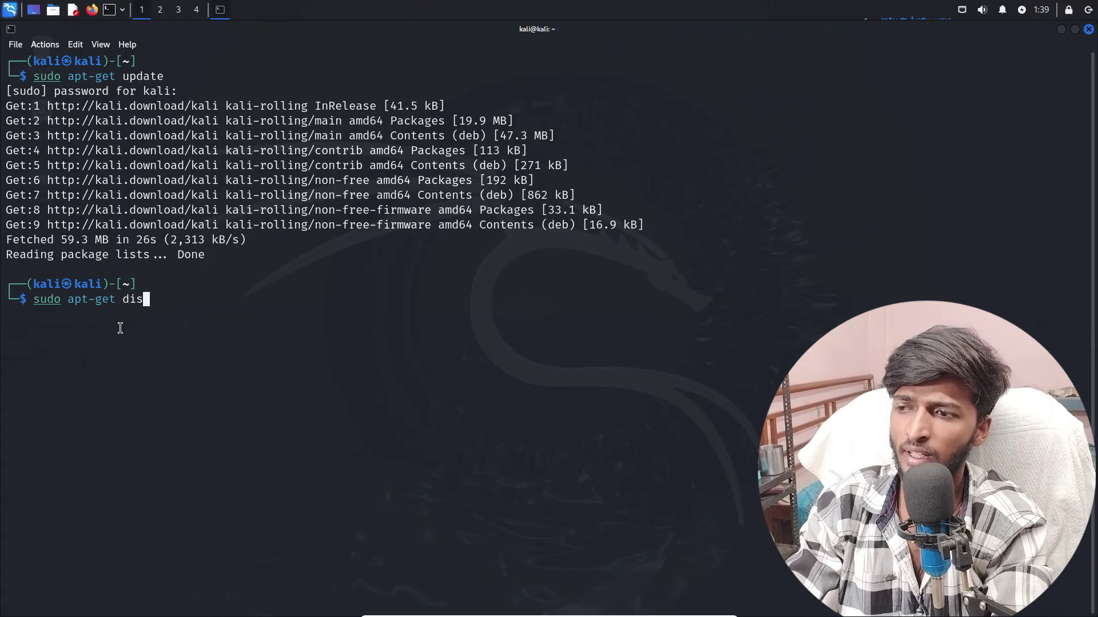
pyautogui.write('t-')
pyautogui.write('upgrade')
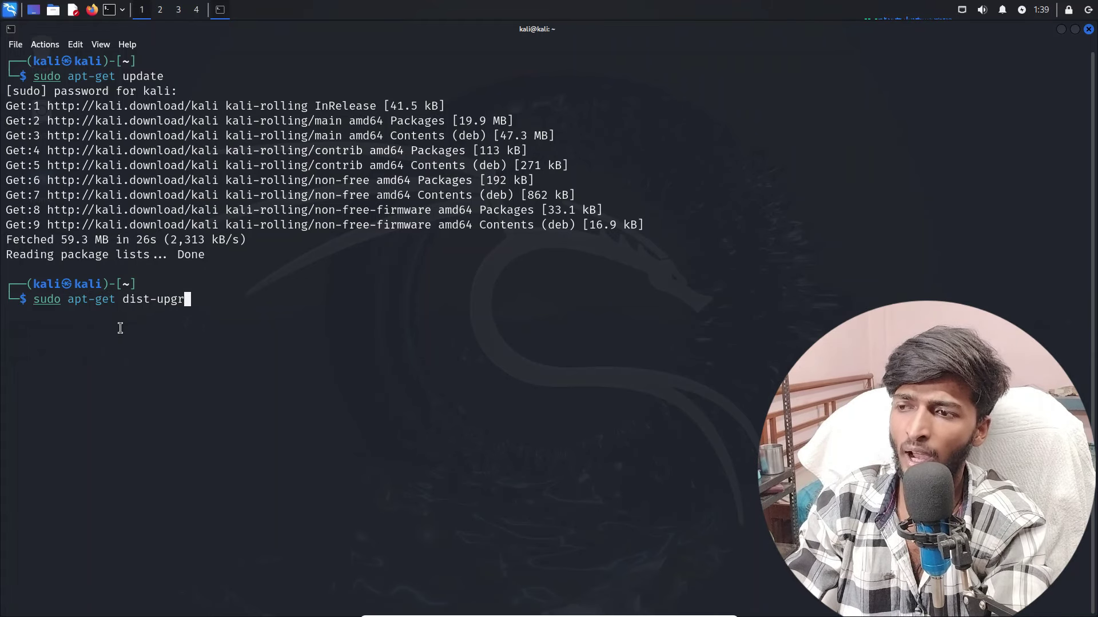